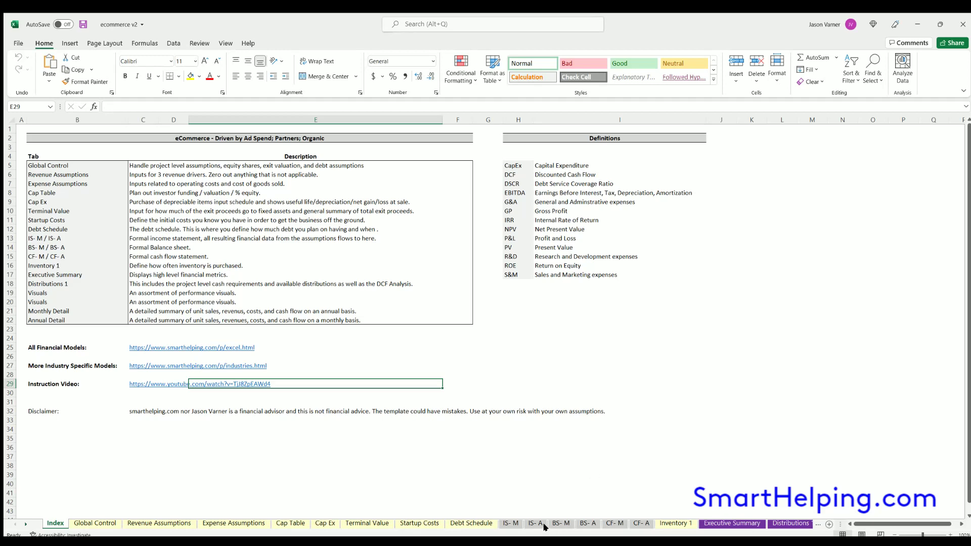
- Try a 1-month pre-payment period for inventory on the Inventory 1 sheet, and undo the change
left_click(89, 523)
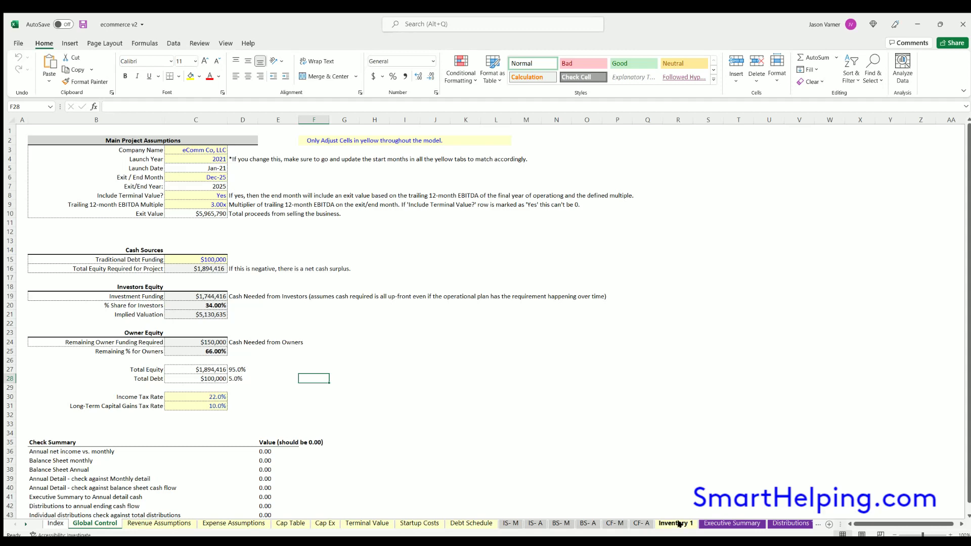
left_click(676, 524)
left_click(96, 201)
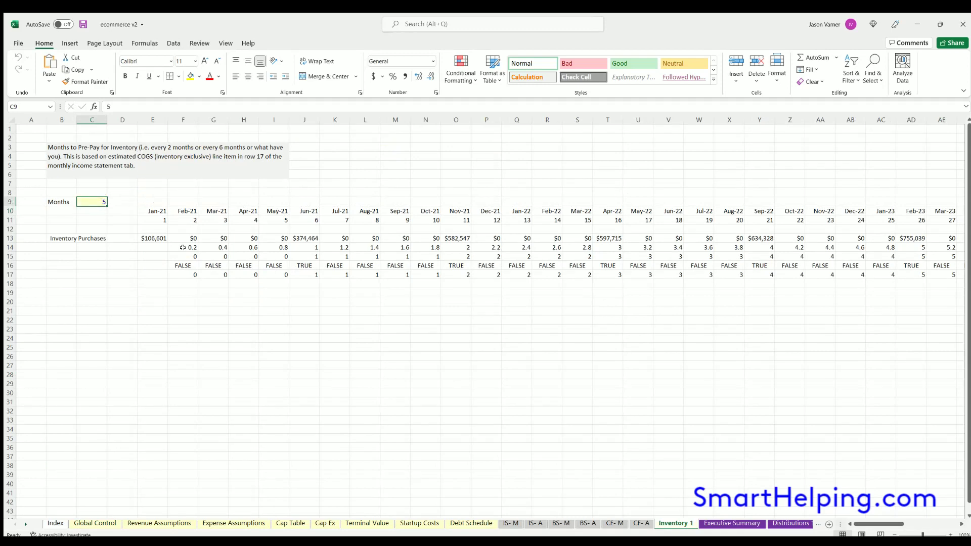
type("1")
key("Return")
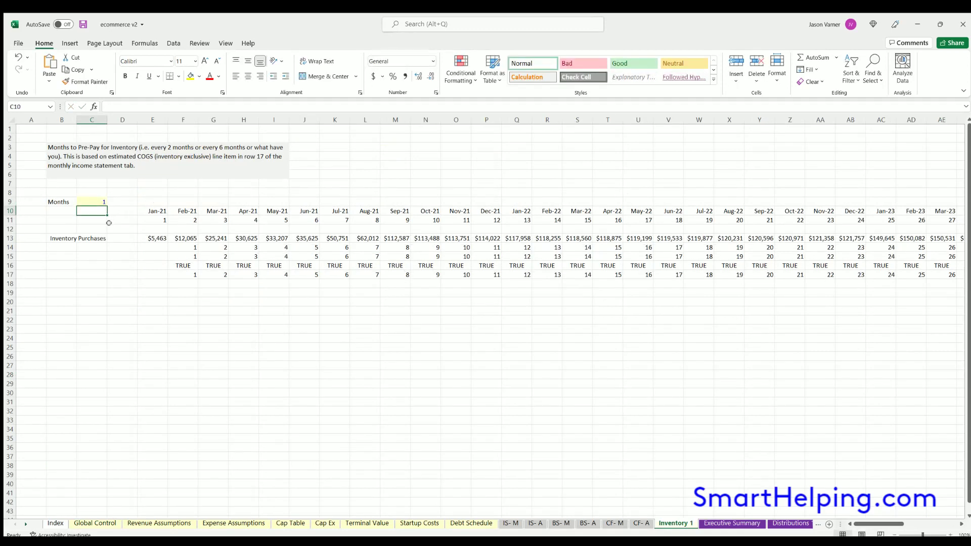
left_click(17, 57)
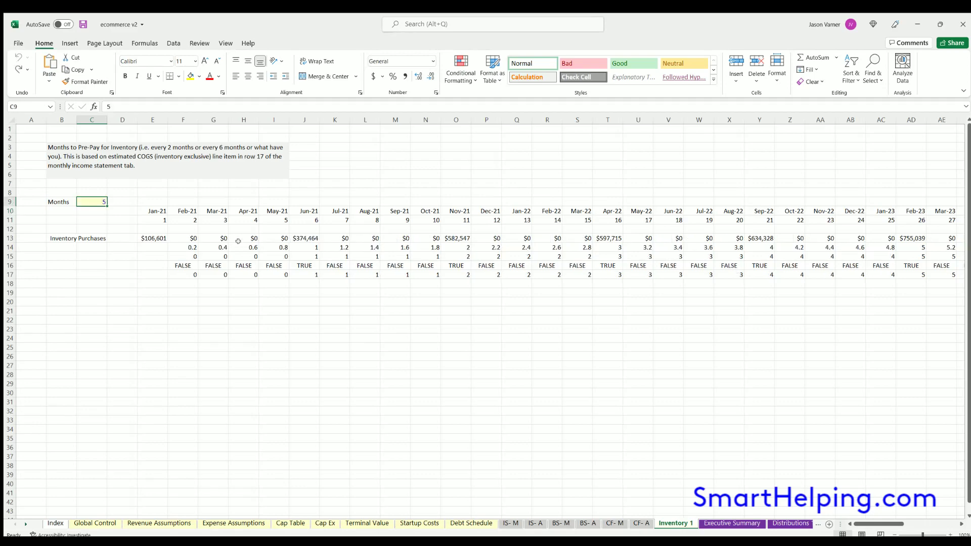
- Look through the Debt Schedule, Startup Costs and Terminal Value sheets
left_click(470, 524)
left_click(426, 523)
left_click(375, 523)
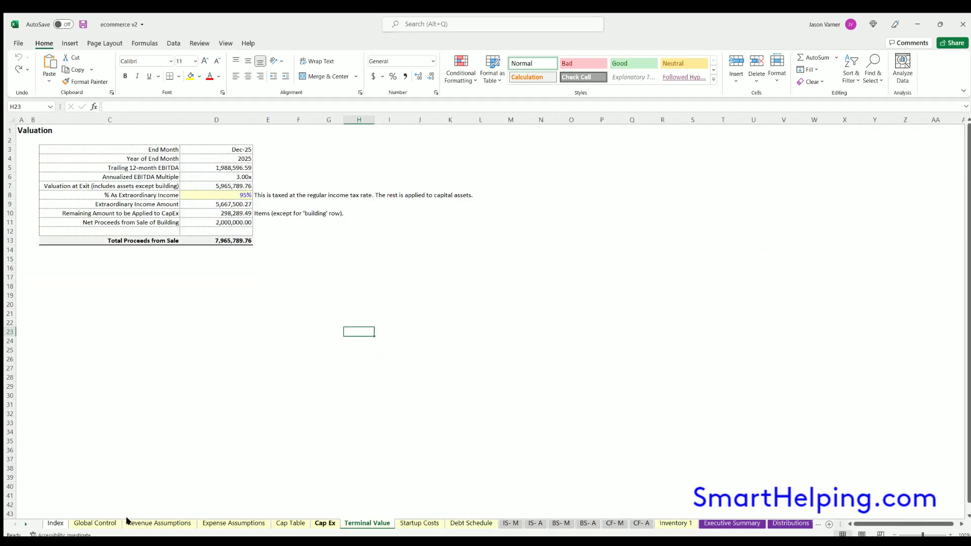
- Examine the company name and launch year inputs in the main project assumptions on the Global Control sheet
left_click(95, 524)
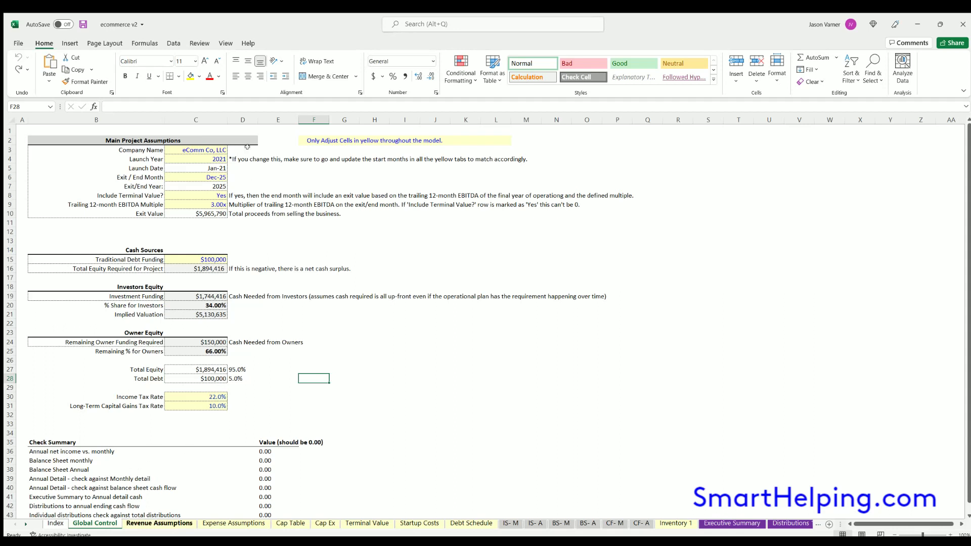
left_click(199, 147)
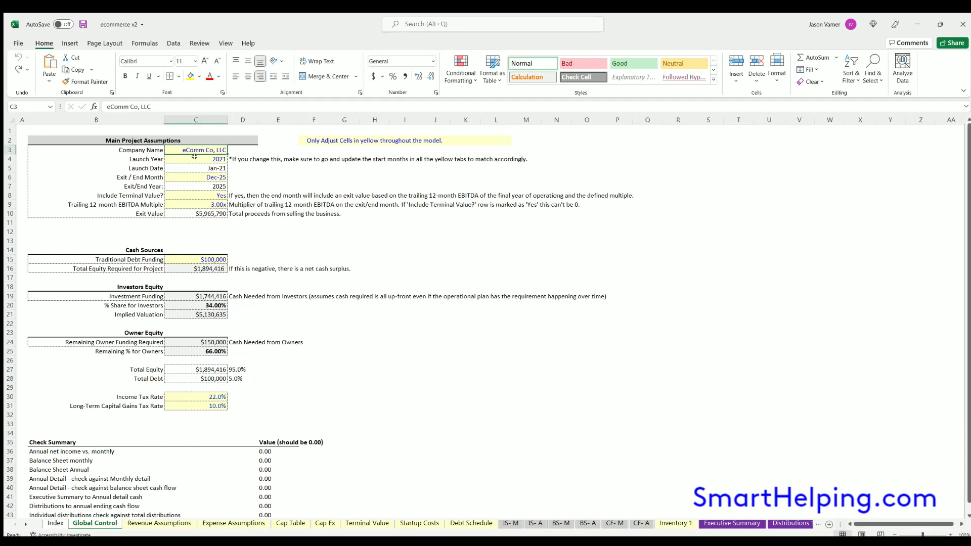
left_click(194, 158)
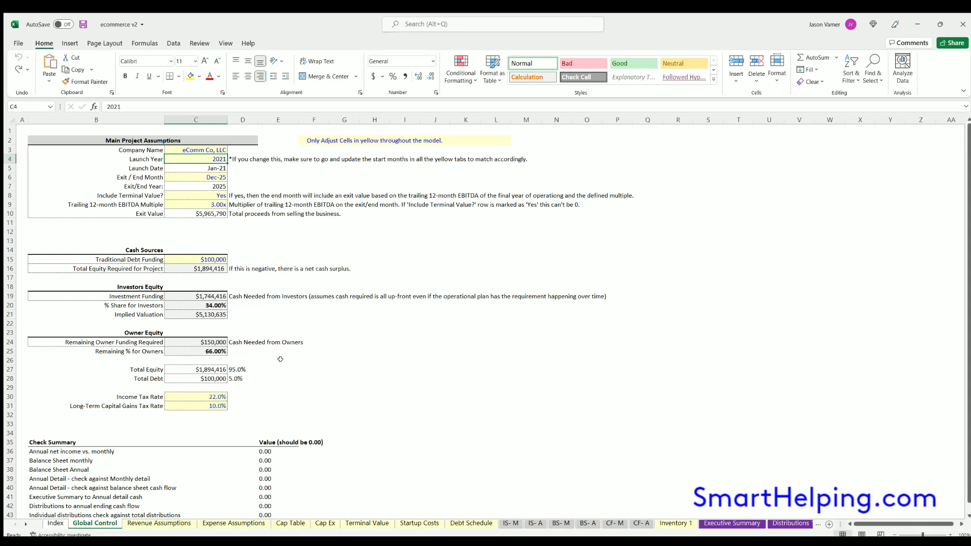
left_click_drag(208, 269, 127, 269)
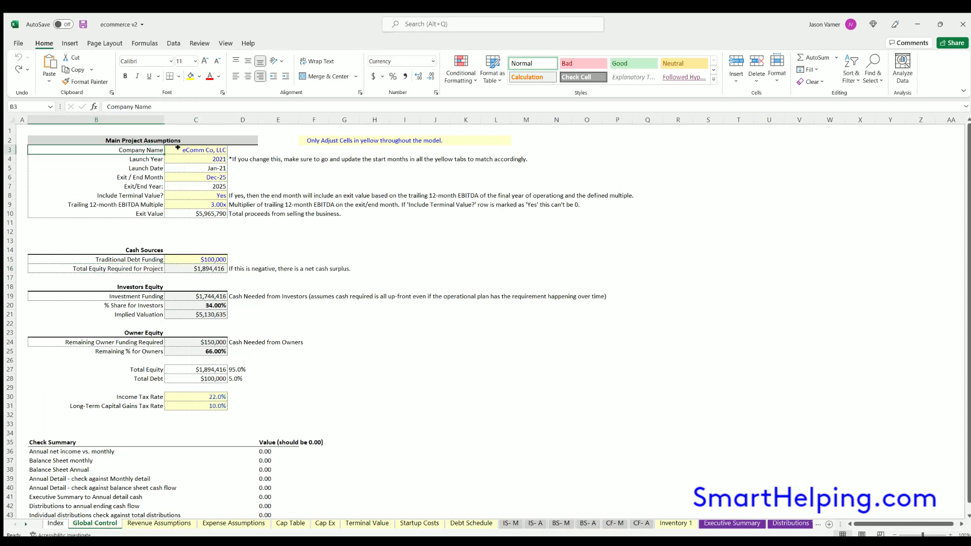
left_click(198, 147)
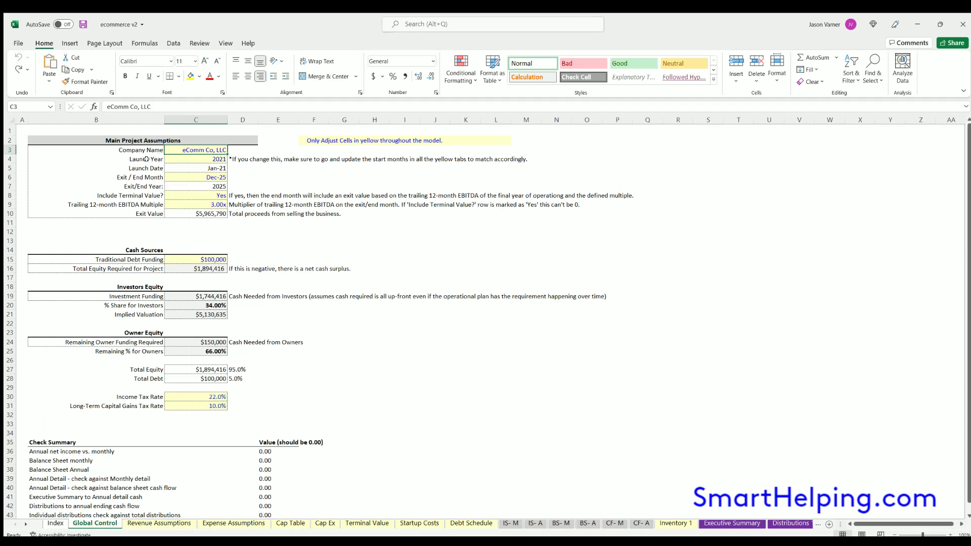
left_click_drag(138, 158, 188, 159)
left_click(197, 155)
left_click(199, 158)
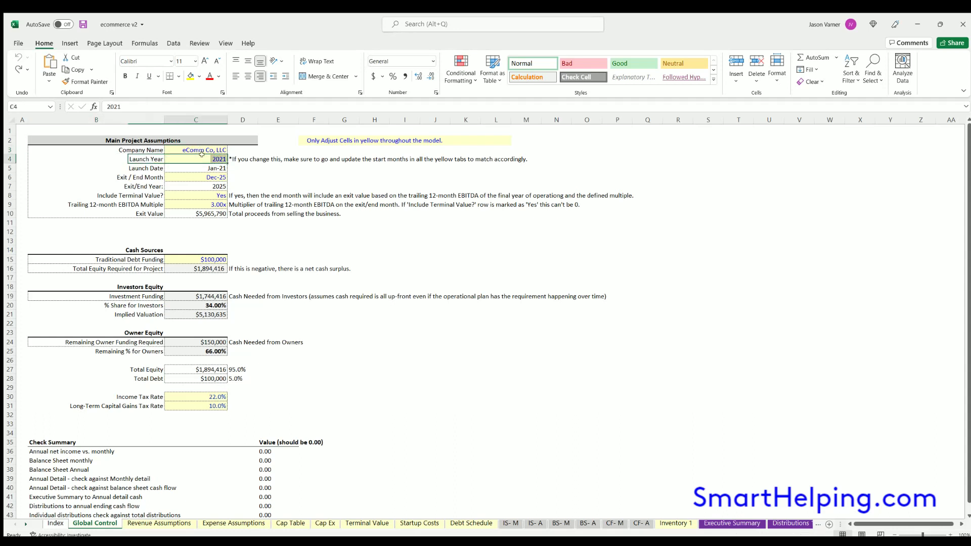
- Examine the exit/end month assumption together with the launch year
left_click(212, 177)
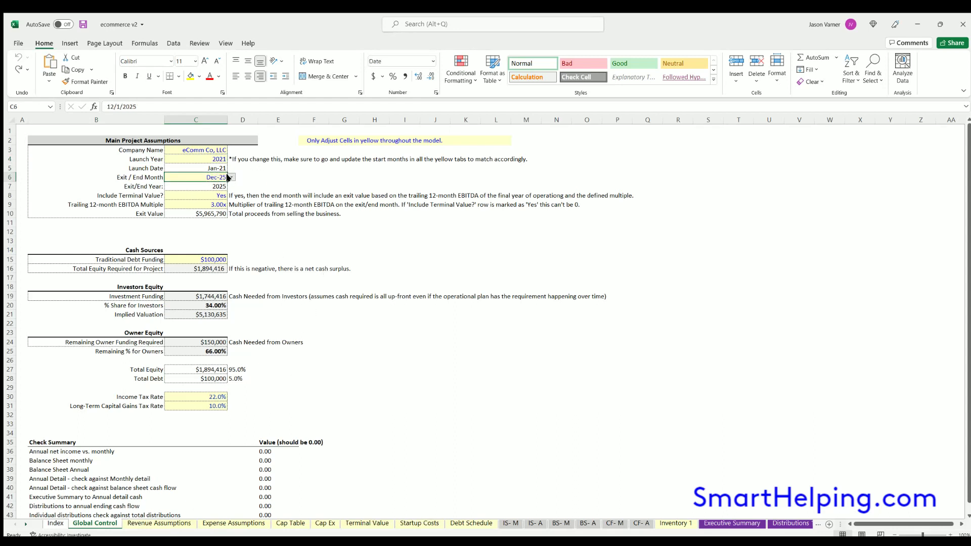
left_click(204, 154)
key("shift+Left")
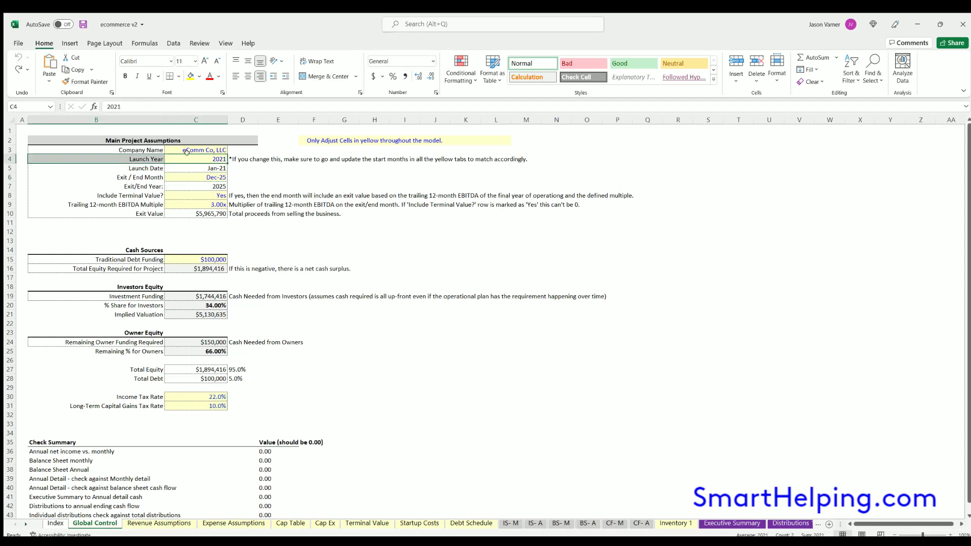
left_click(192, 157)
left_click(196, 174)
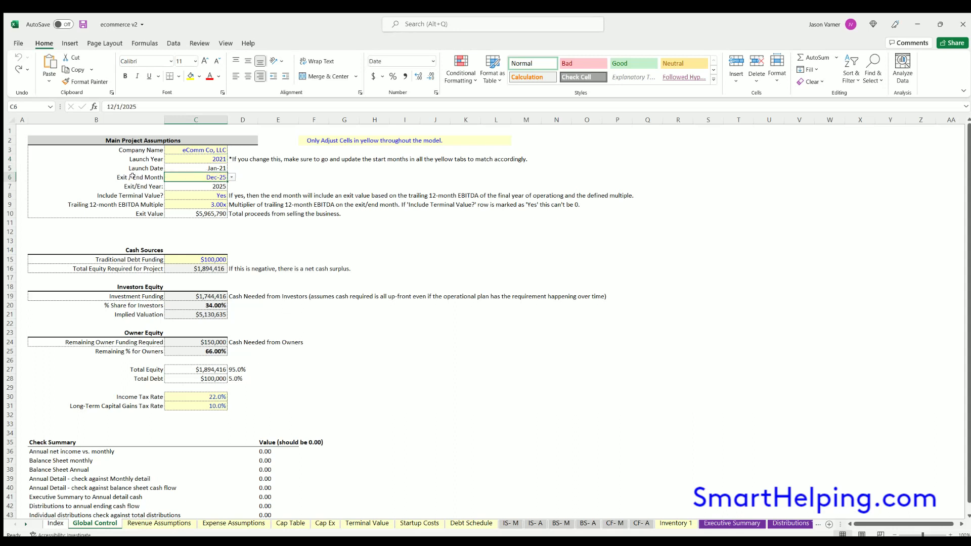
key("Left")
key("shift+Right")
left_click(179, 176)
- Examine the Include Terminal Value option and its relation to the exit month
left_click(204, 193)
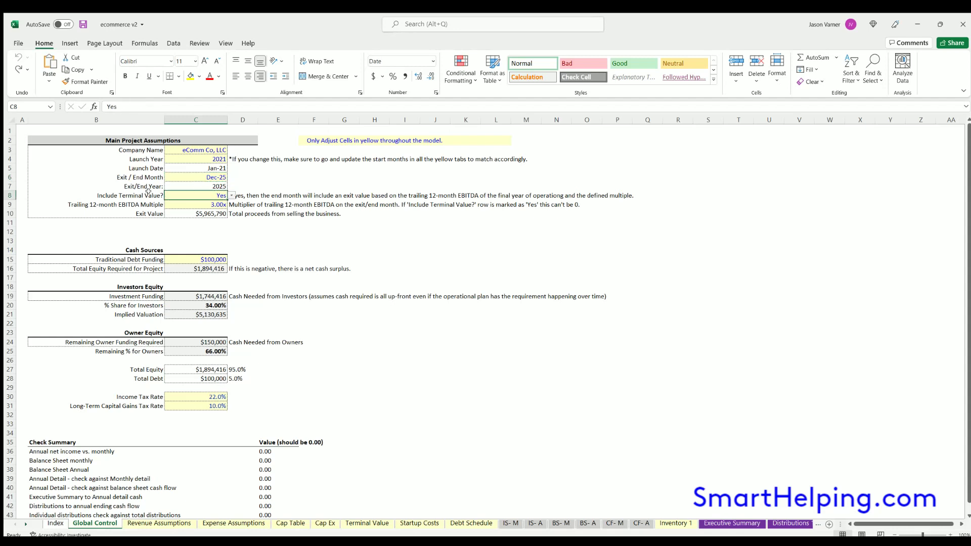
left_click(142, 192)
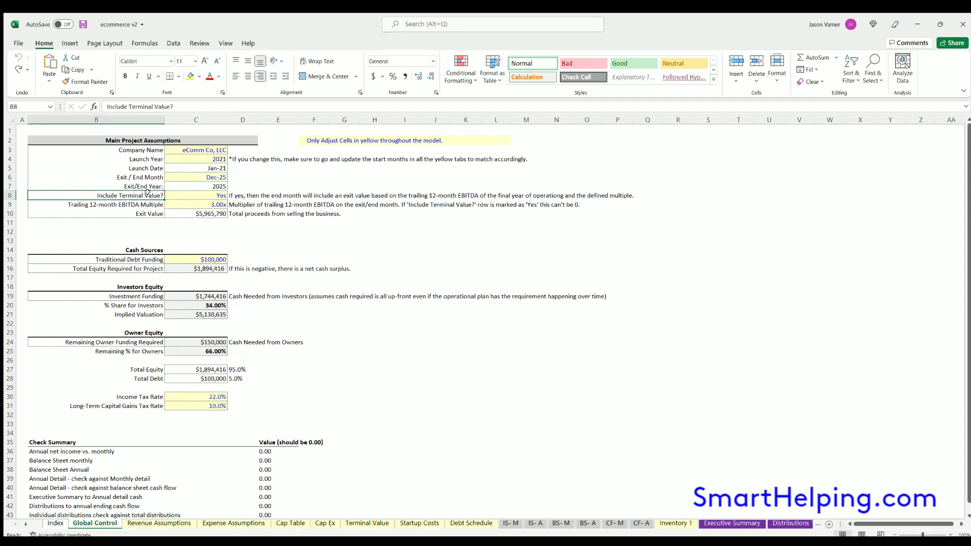
left_click(201, 193)
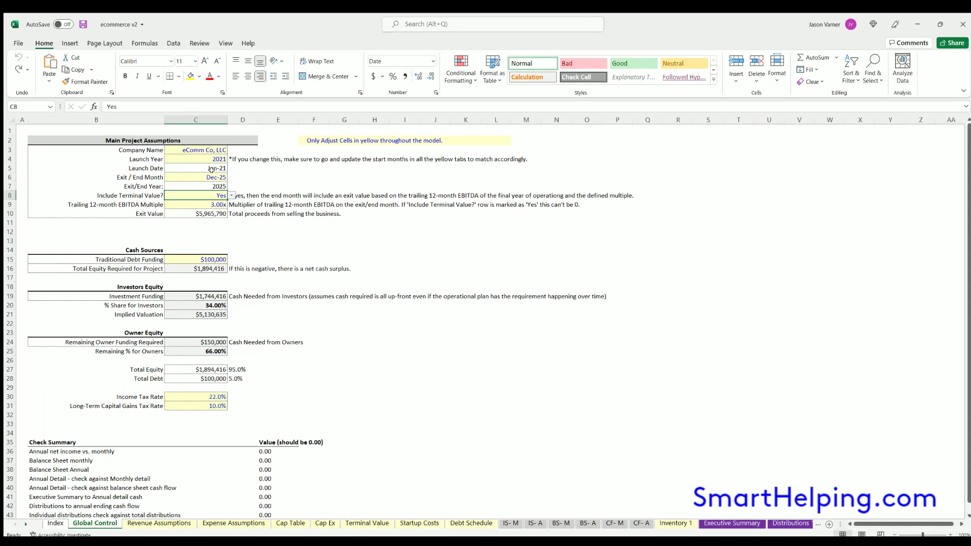
mouse_move(211, 172)
left_mouse_down()
mouse_move(151, 176)
mouse_move(202, 176)
left_mouse_up()
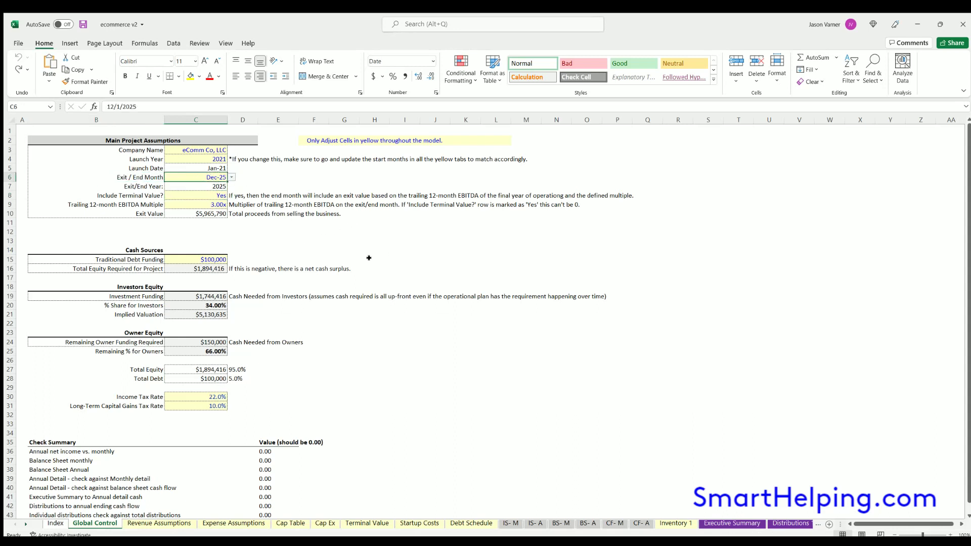
left_click_drag(369, 258, 556, 379)
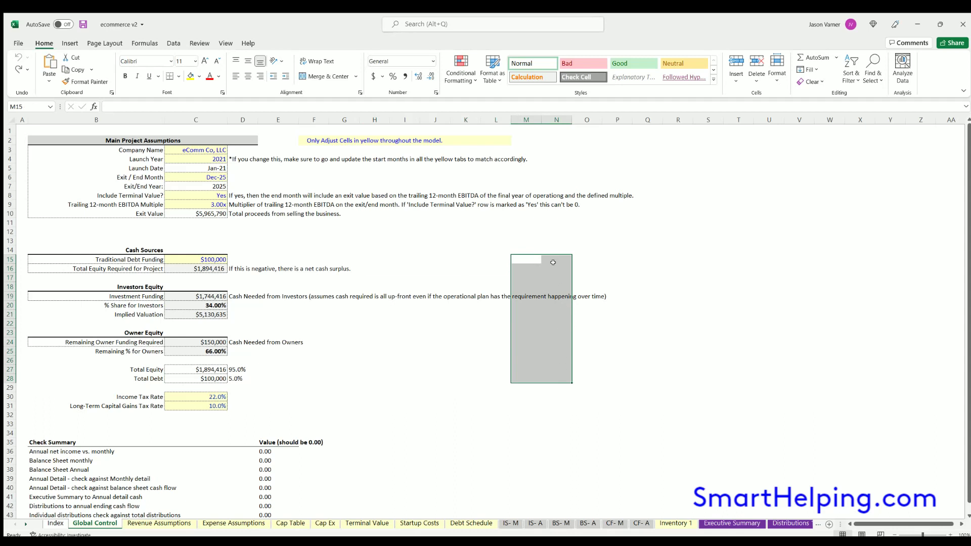
left_click_drag(554, 255, 554, 346)
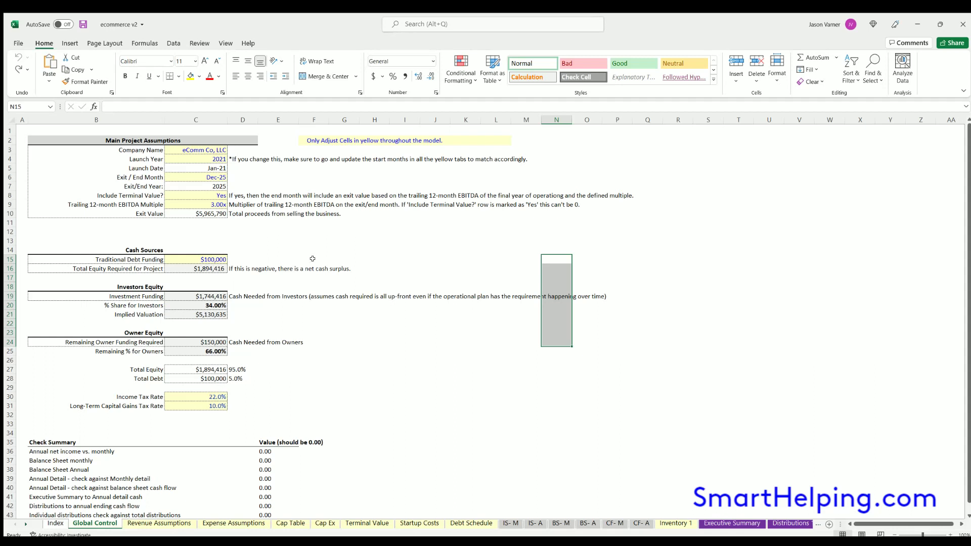
- Examine the trailing 12-month EBITDA multiple and exit value, including the extraordinary income and CapEx split on the Terminal Value sheet
left_click_drag(126, 200, 216, 204)
left_click(215, 204)
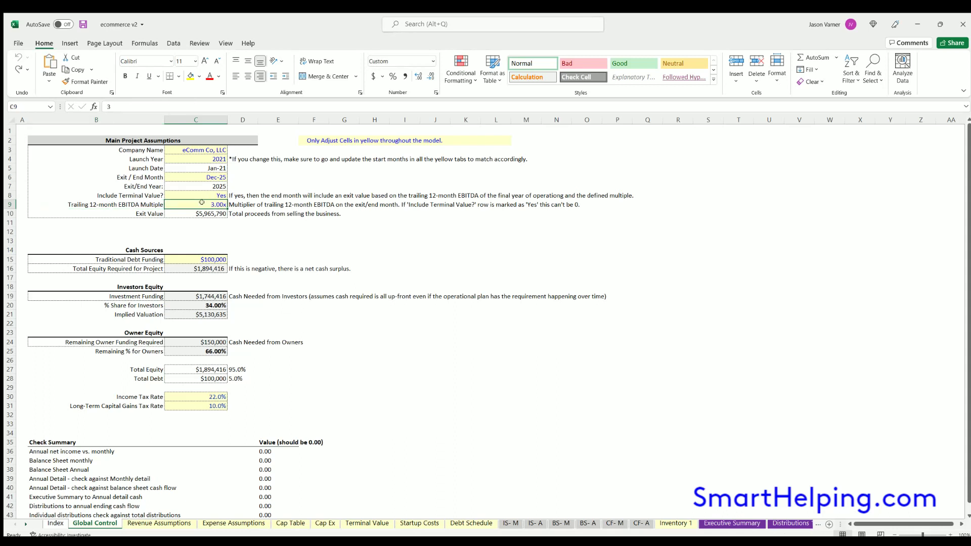
left_click(202, 213)
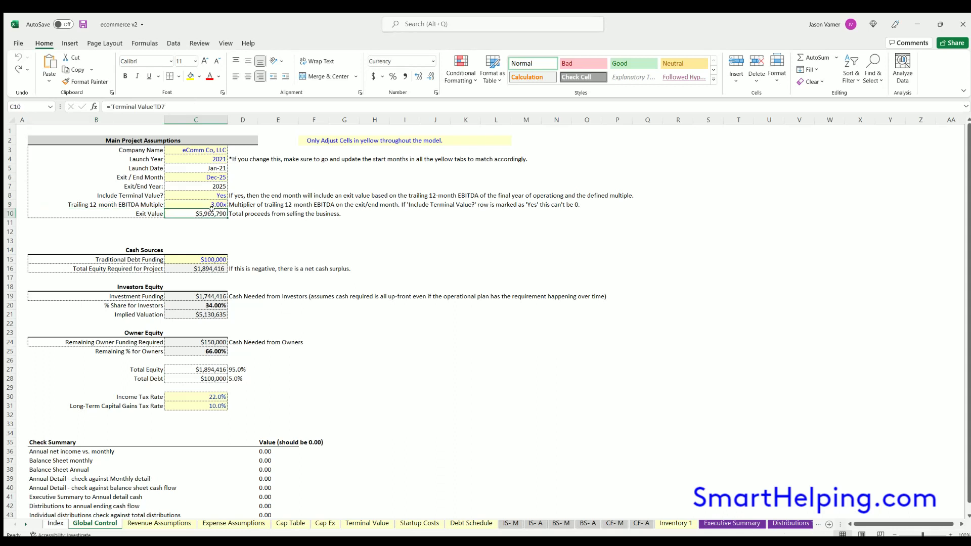
left_click(159, 213, "shift")
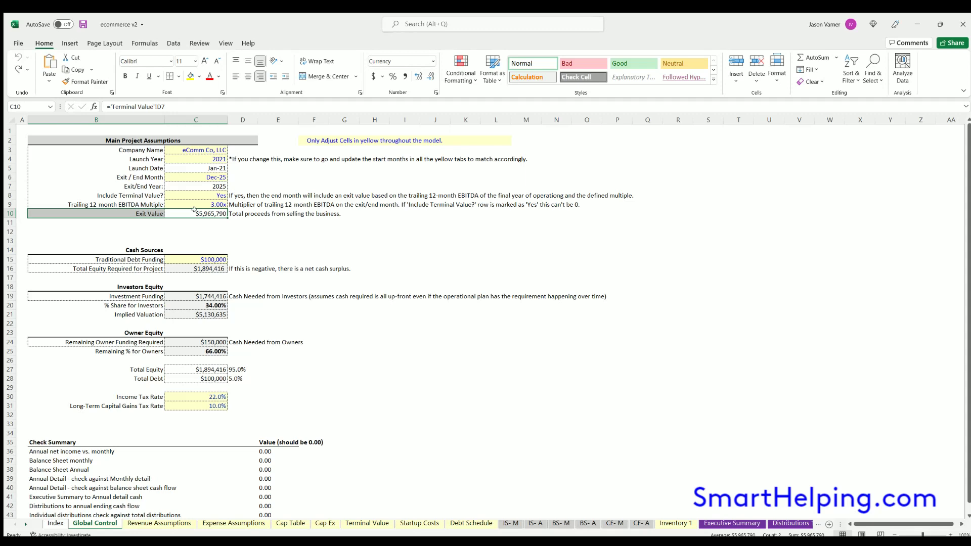
left_click(367, 524)
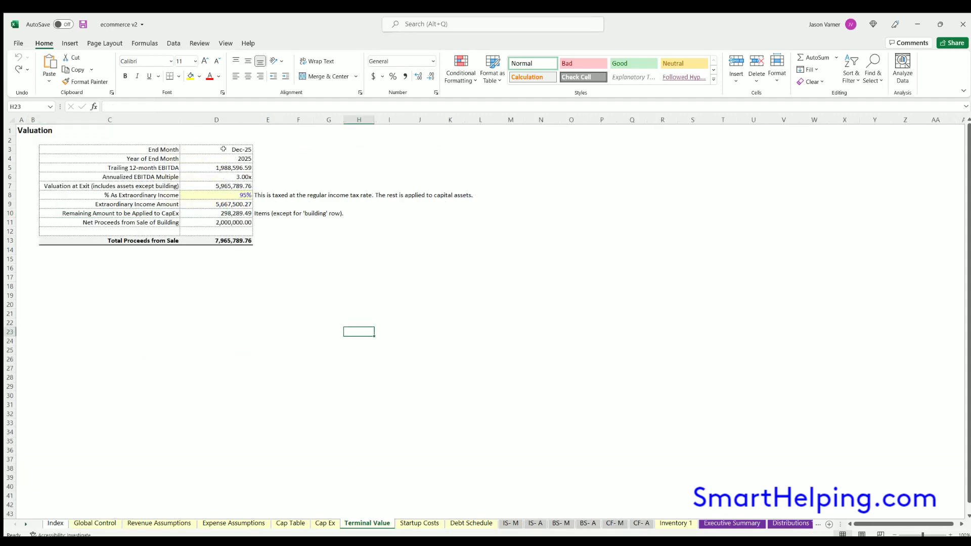
left_click(231, 212)
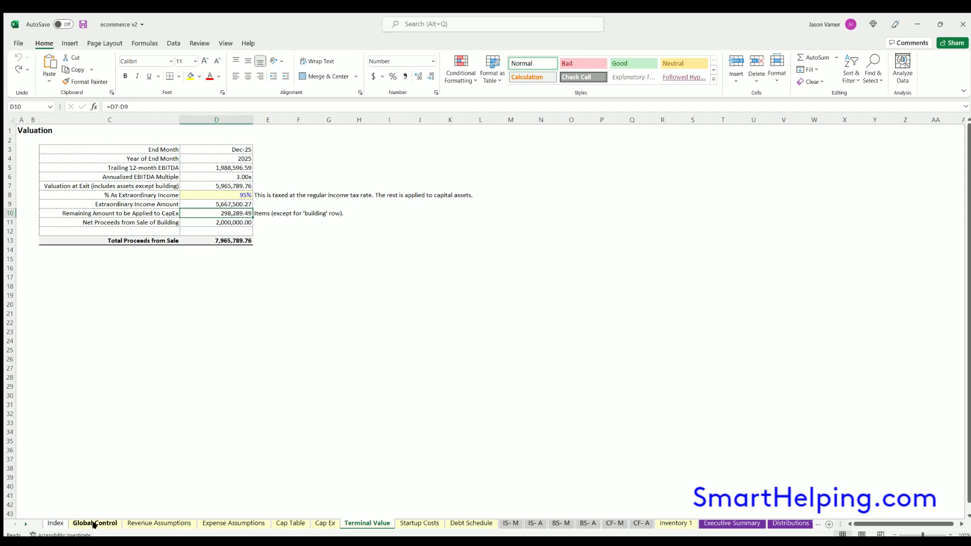
left_click(236, 195)
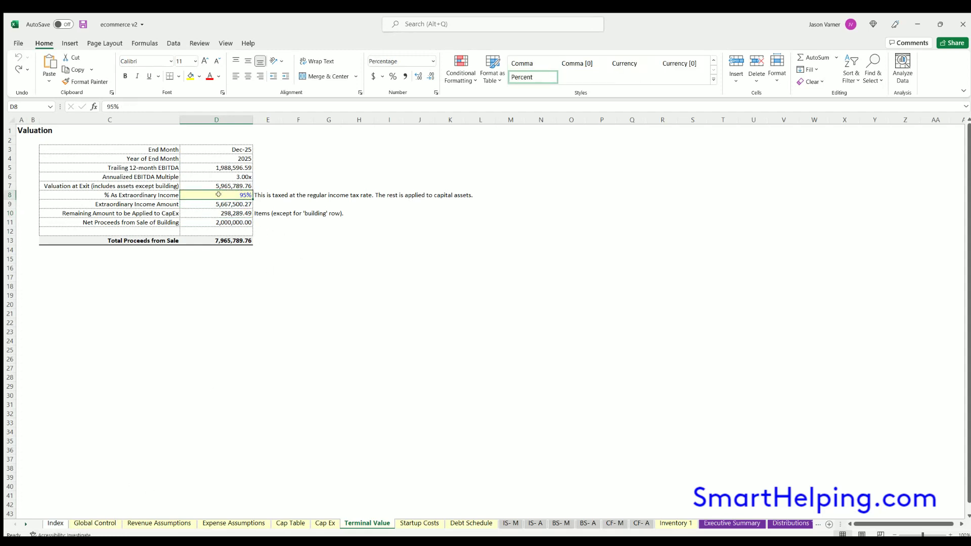
- Examine the cash sources on the Global Control sheet, covering traditional debt funding and total equity required
left_click(95, 523)
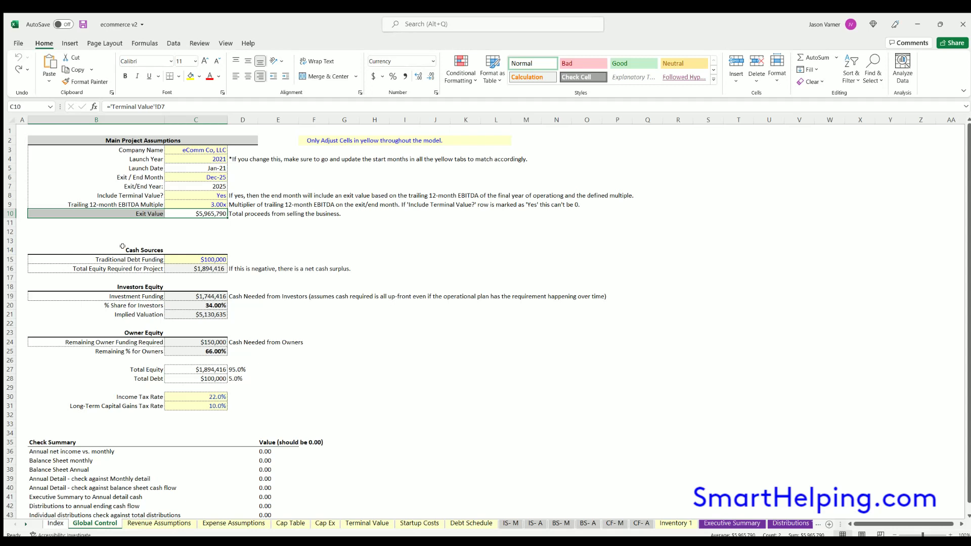
left_click_drag(122, 246, 203, 314)
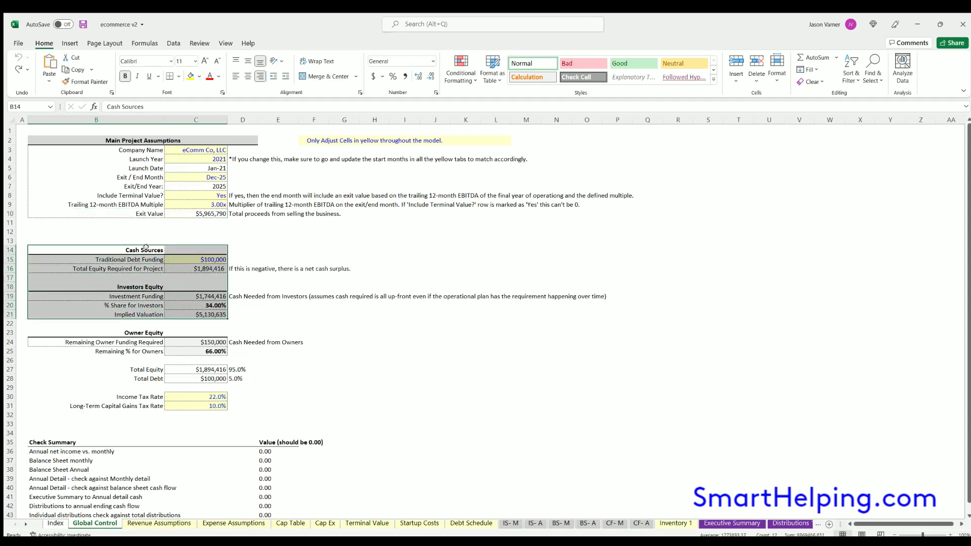
left_click_drag(139, 258, 175, 258)
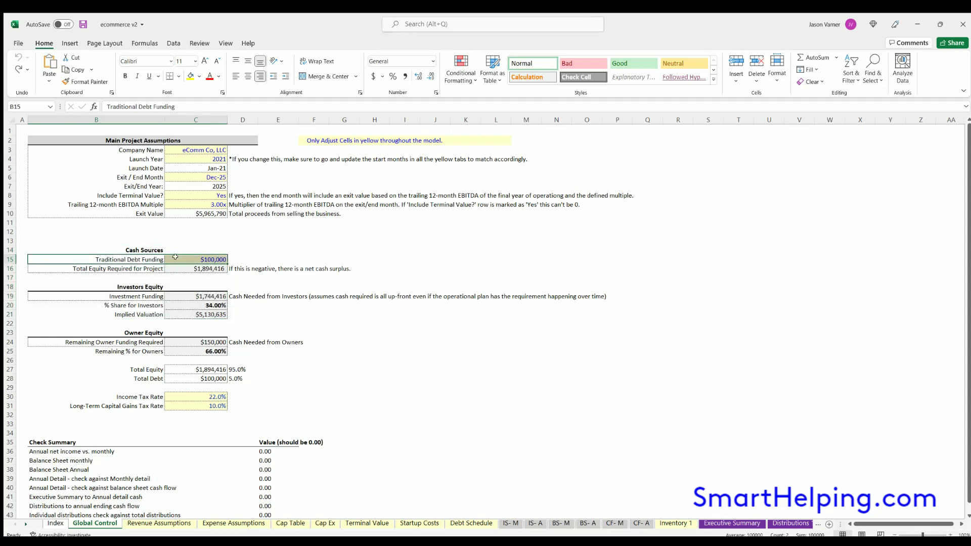
left_click(209, 256)
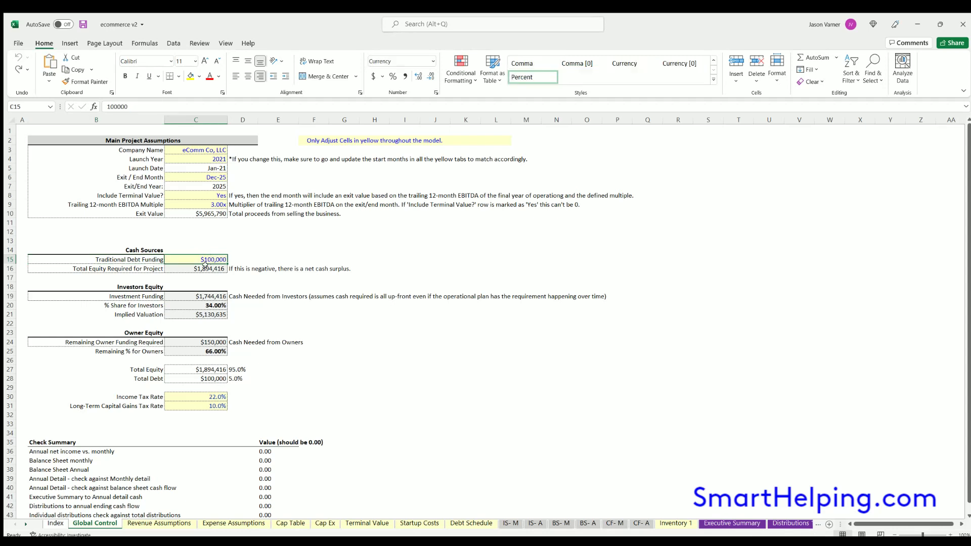
left_click_drag(205, 266, 147, 266)
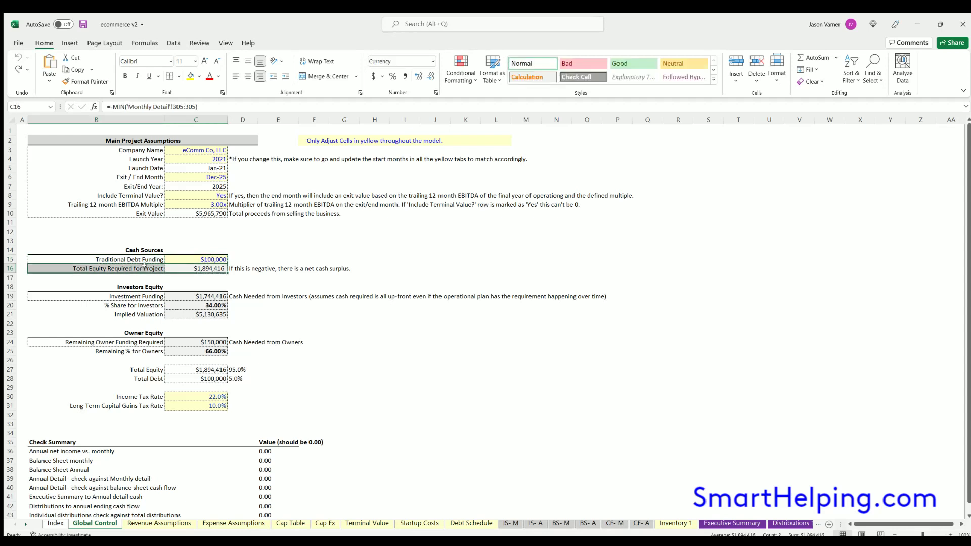
left_click(209, 266)
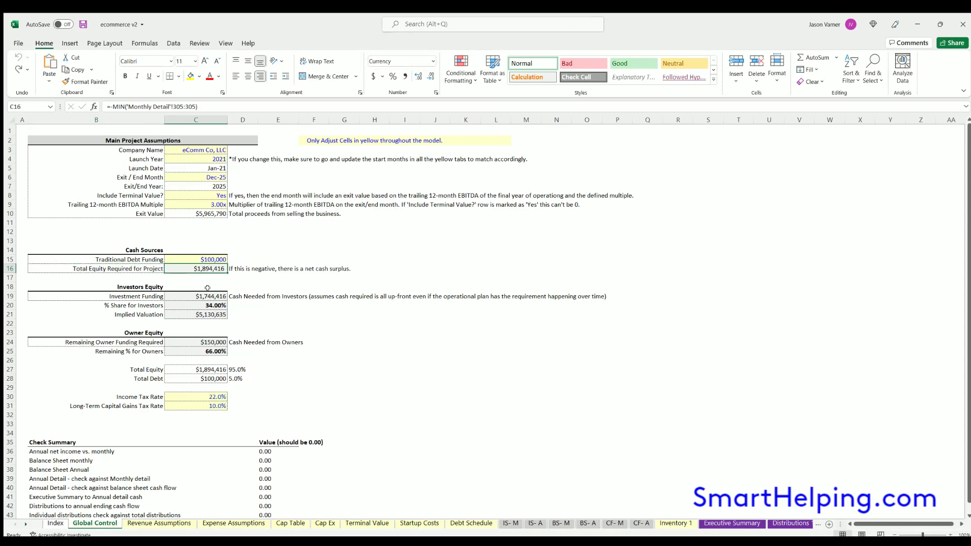
- Examine the total equity required and the common and preferred share class split on the Cap Table sheet
left_click(287, 524)
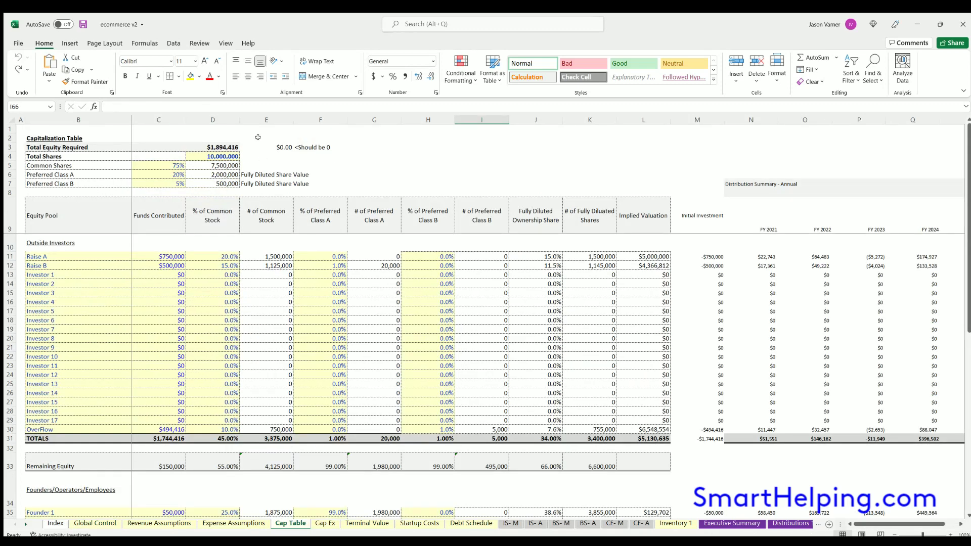
left_click(212, 146)
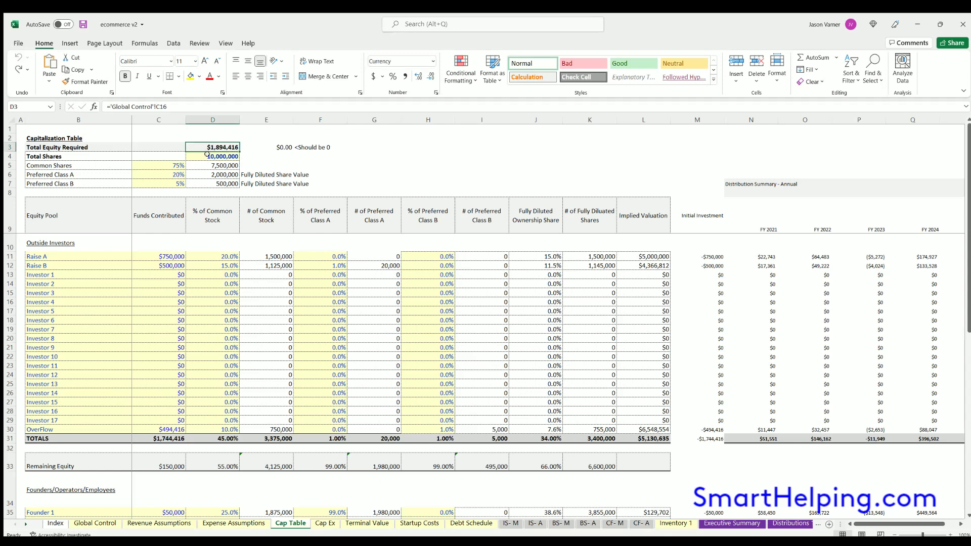
left_click(164, 165)
left_click(162, 175)
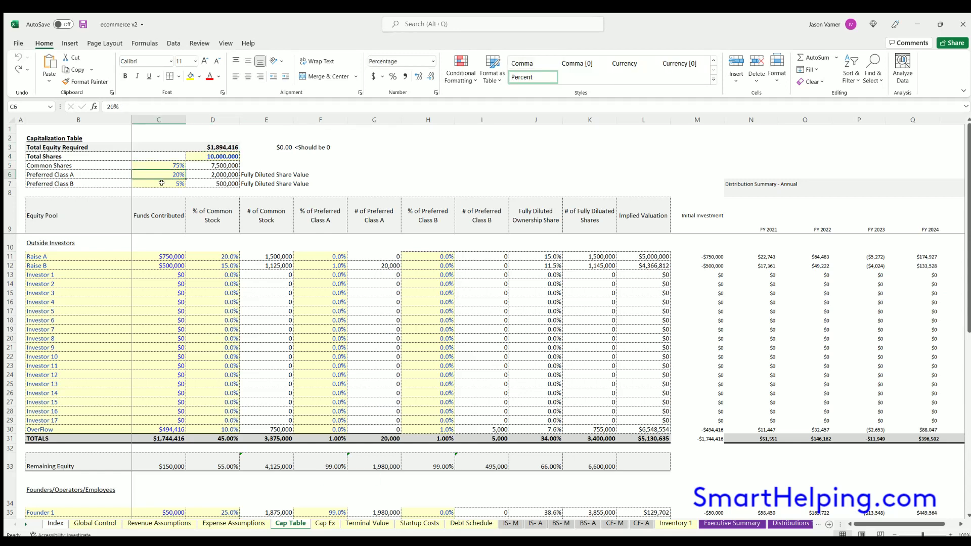
- Examine the funds contributed by outside investors and founders, together with their common and preferred stock percentage inputs
left_click_drag(157, 256, 96, 430)
scroll(155, 337, "down", 6)
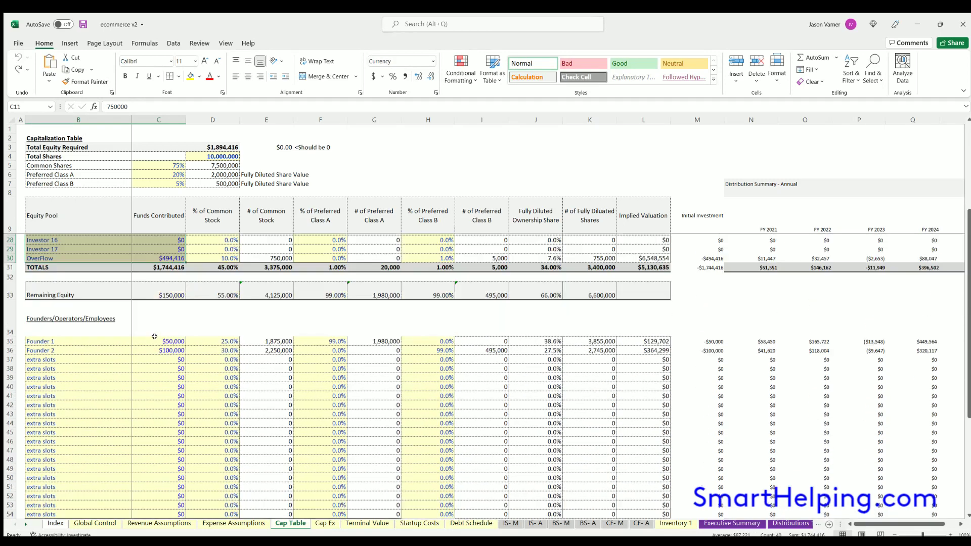
scroll(154, 336, "up", 6)
left_click(225, 255)
left_click(325, 290)
left_click(422, 290)
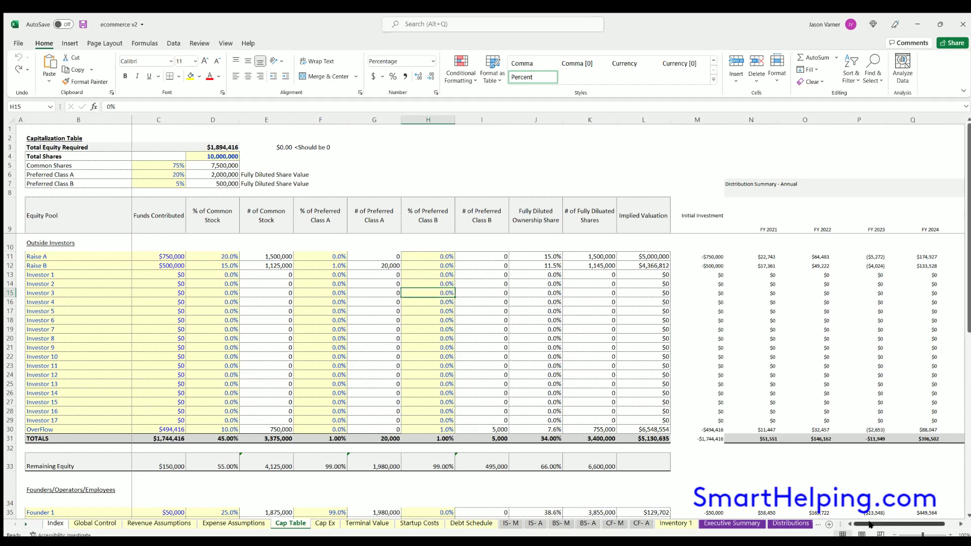
- Examine the annual distribution summary and IRR for outside investors and founders, including the check rows beneath
left_click_drag(870, 525, 882, 525)
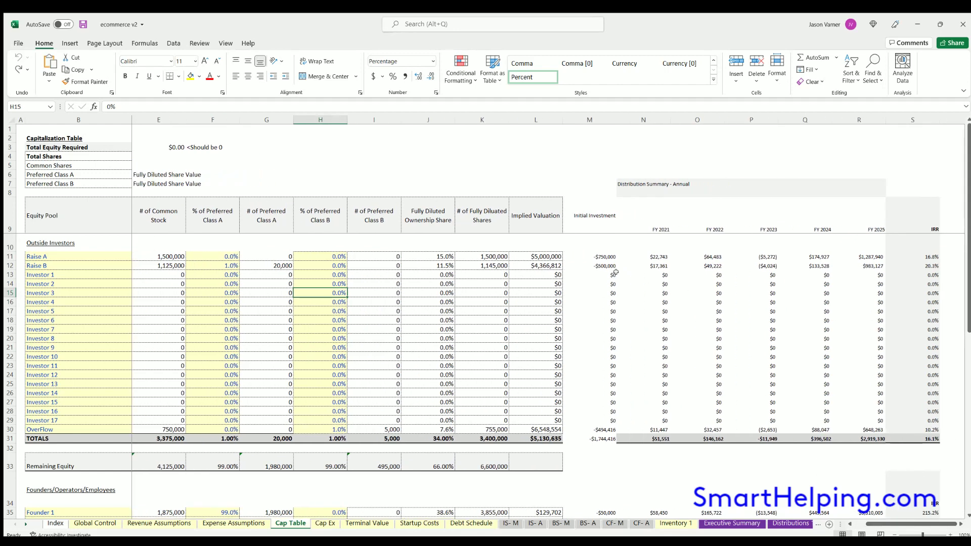
scroll(822, 323, "down", 7)
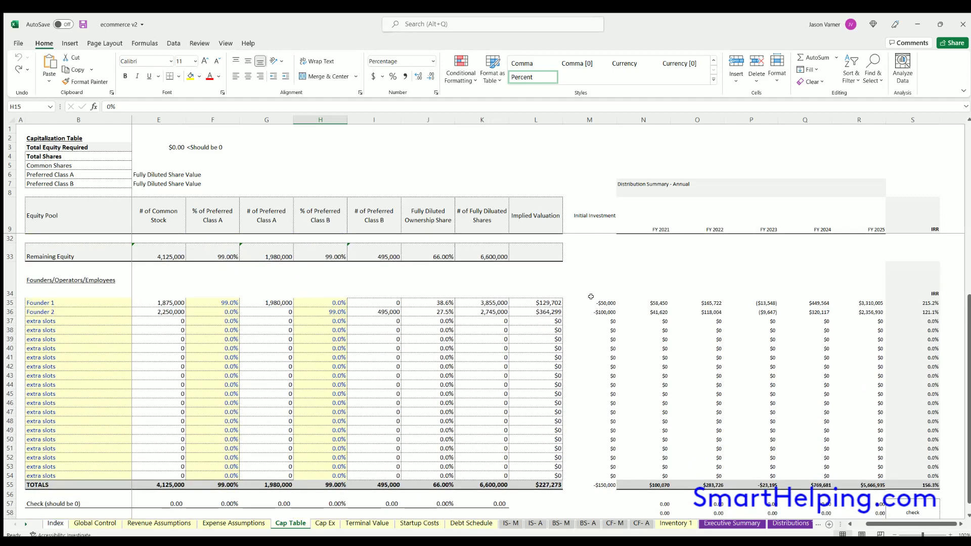
scroll(787, 316, "down", 4)
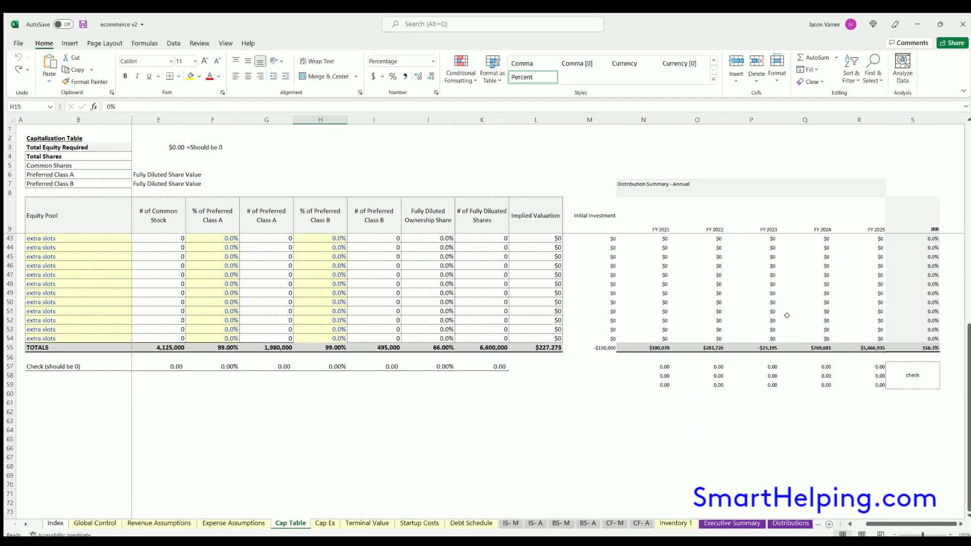
scroll(627, 353, "up", 4)
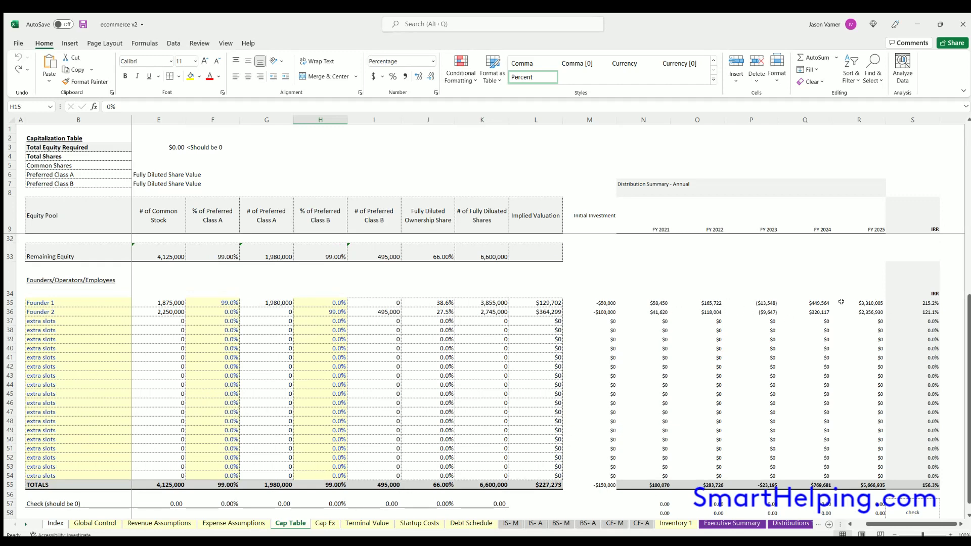
scroll(787, 374, "up", 8)
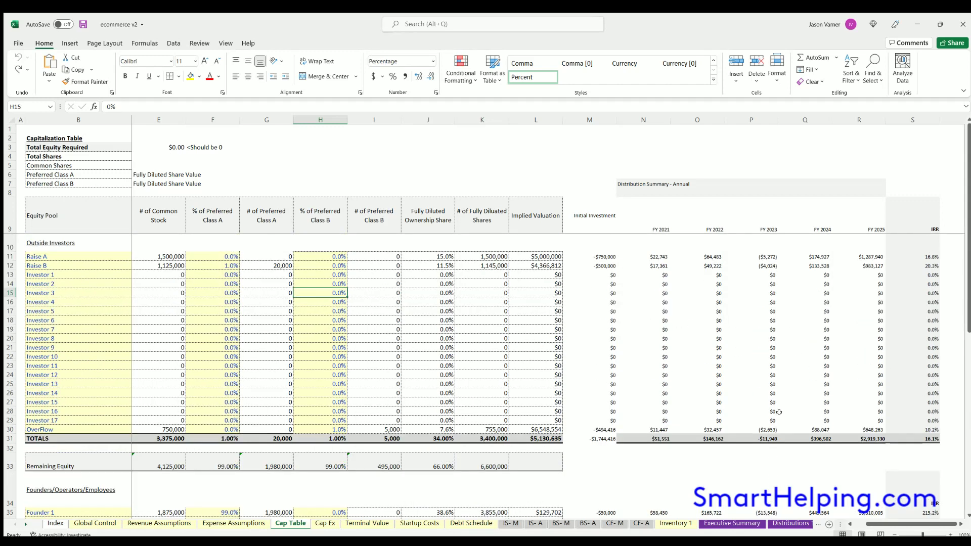
- Review the cash sources, investors equity and owner equity sections on the Global Control sheet
left_click(233, 524)
left_click(95, 524)
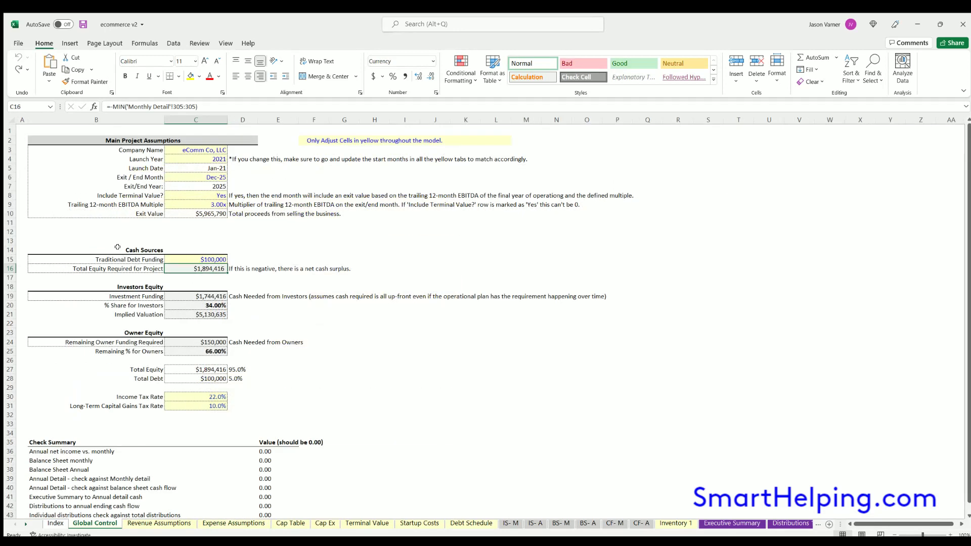
left_click_drag(118, 247, 193, 276)
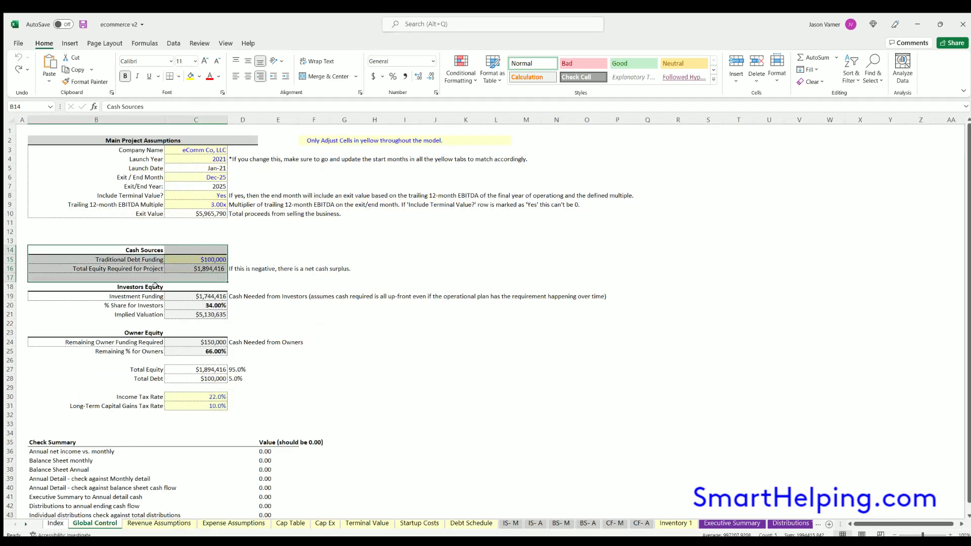
left_click(124, 283)
mouse_move(124, 283)
left_mouse_down()
mouse_move(195, 309)
mouse_move(201, 343)
left_mouse_up()
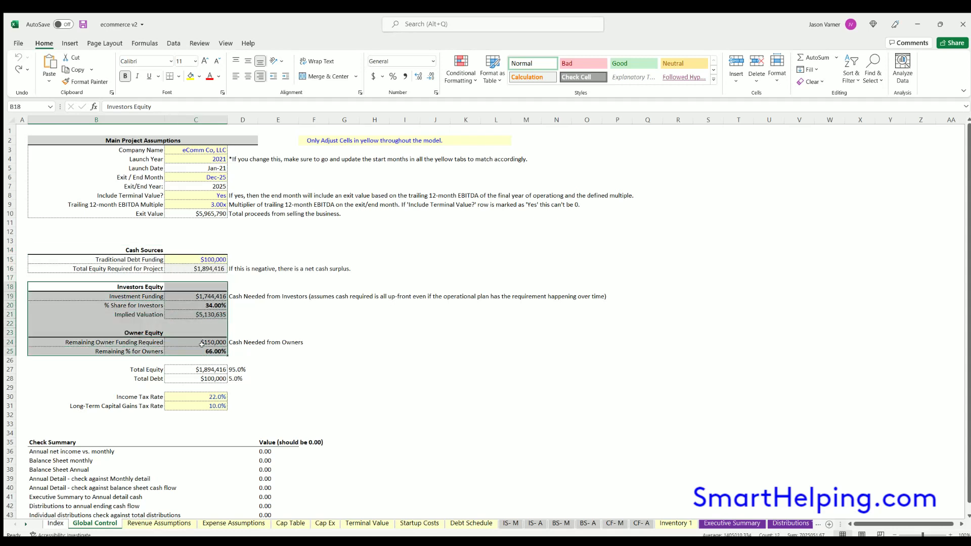
- Examine the income tax rate and long-term capital gains tax rate assumptions
left_click_drag(133, 395, 204, 404)
left_click(206, 403)
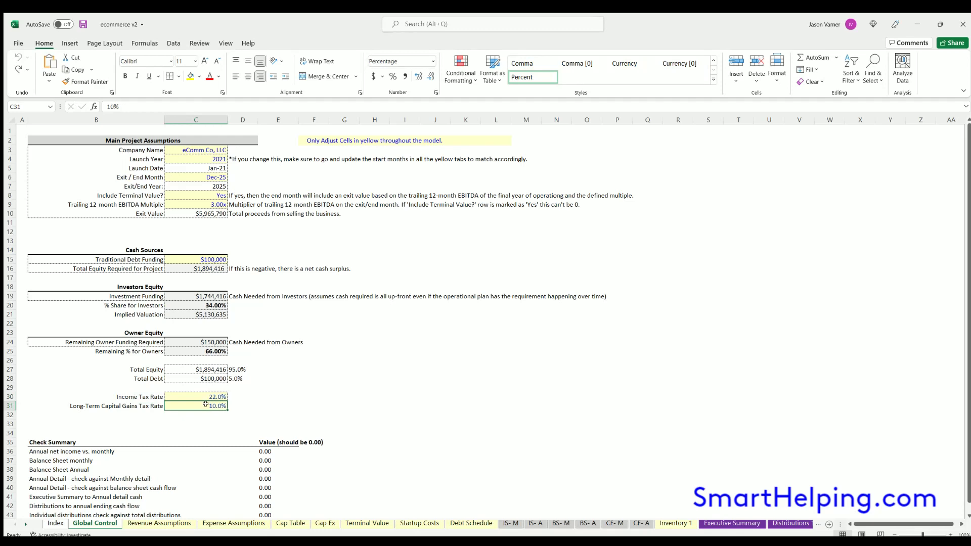
left_click(196, 397)
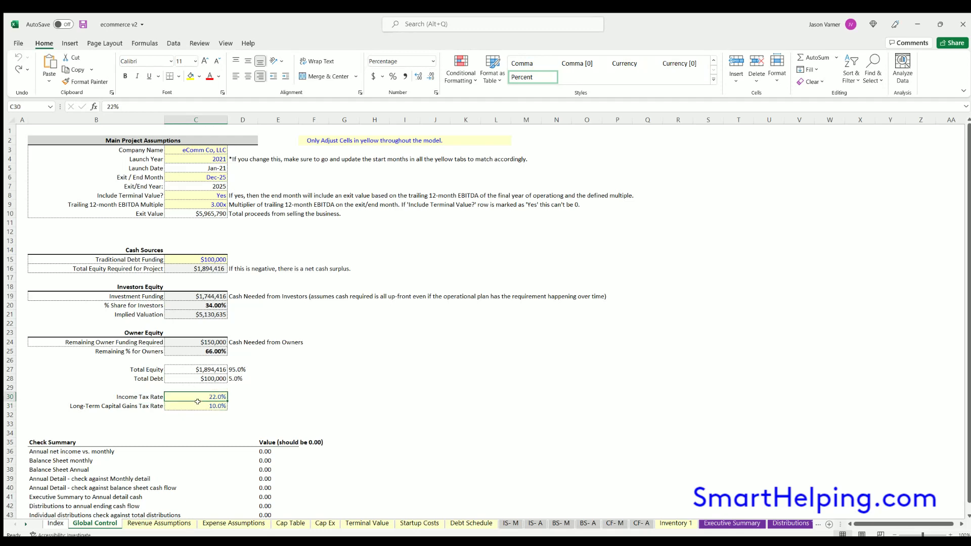
left_click(197, 404)
- Examine the Check Summary items and the formula behind the annual net income vs. monthly check
scroll(182, 368, "down", 4)
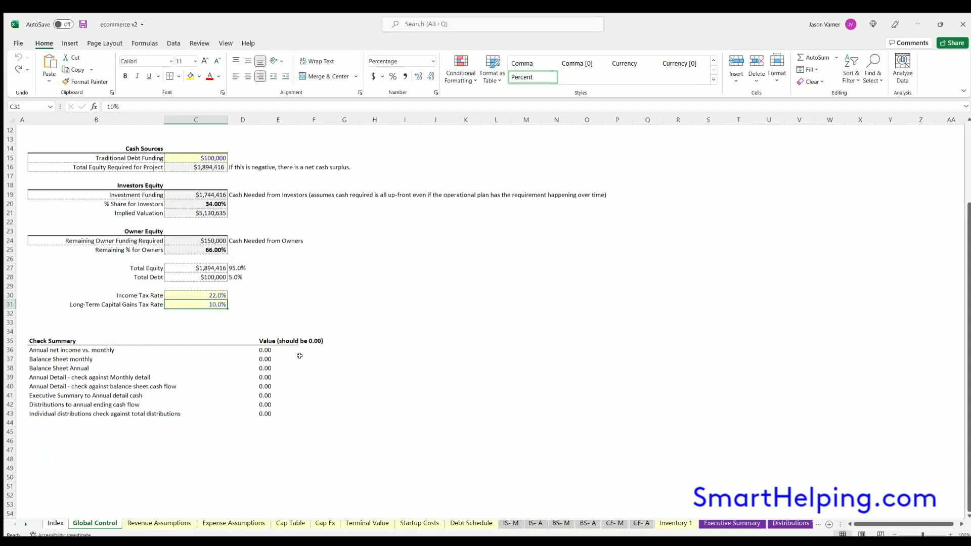
left_click_drag(275, 349, 122, 413)
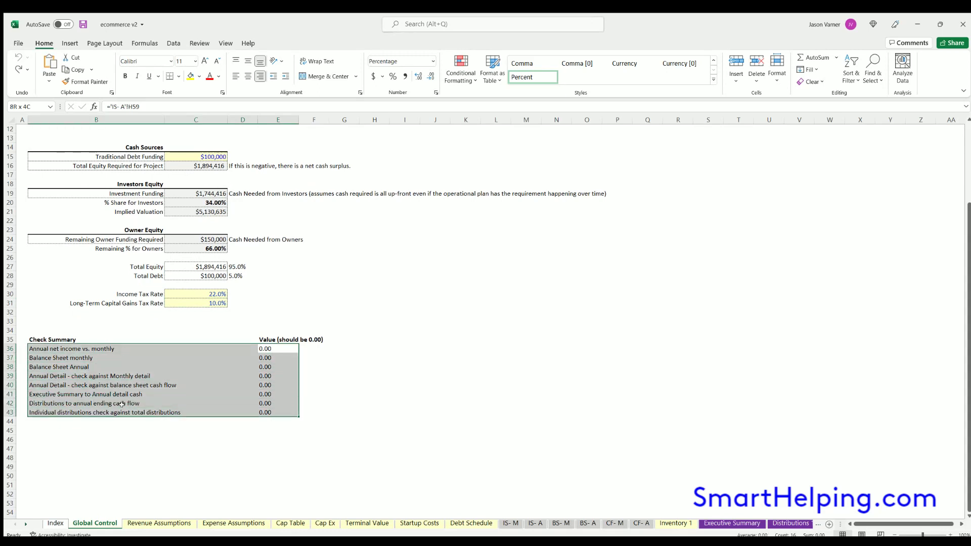
left_click(269, 351)
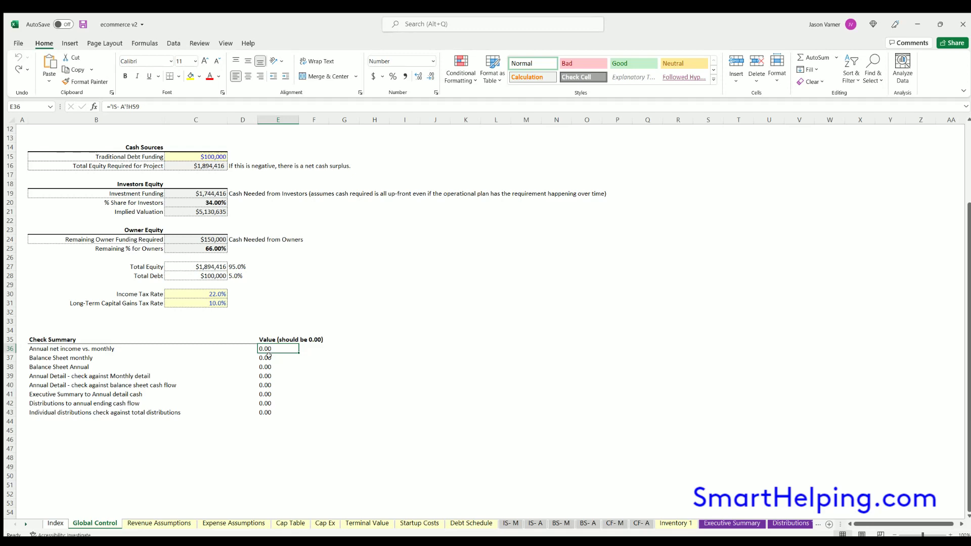
- Compare the Dec-25 cumulative cash flow on Monthly Detail with the FY 2025 cash on the annual balance sheet
double_click(26, 524)
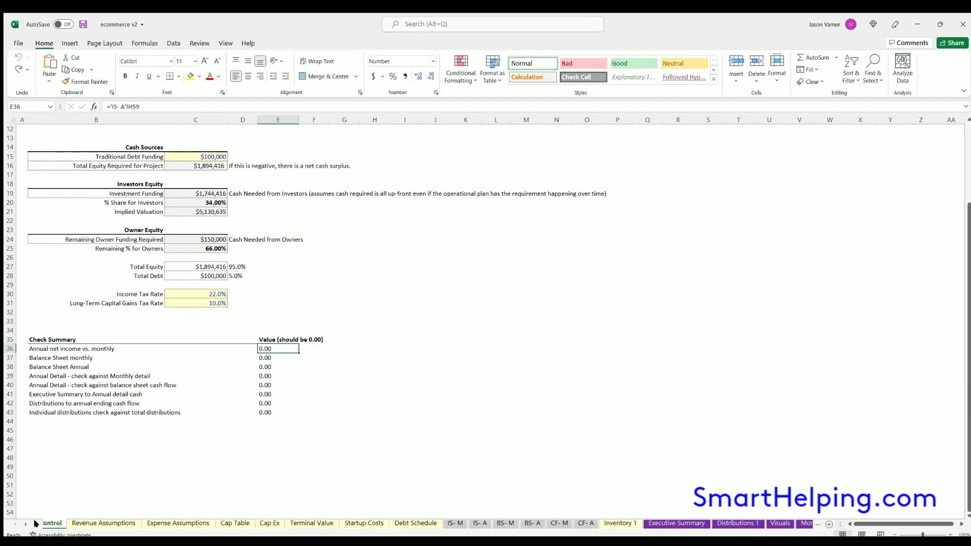
left_click(792, 524)
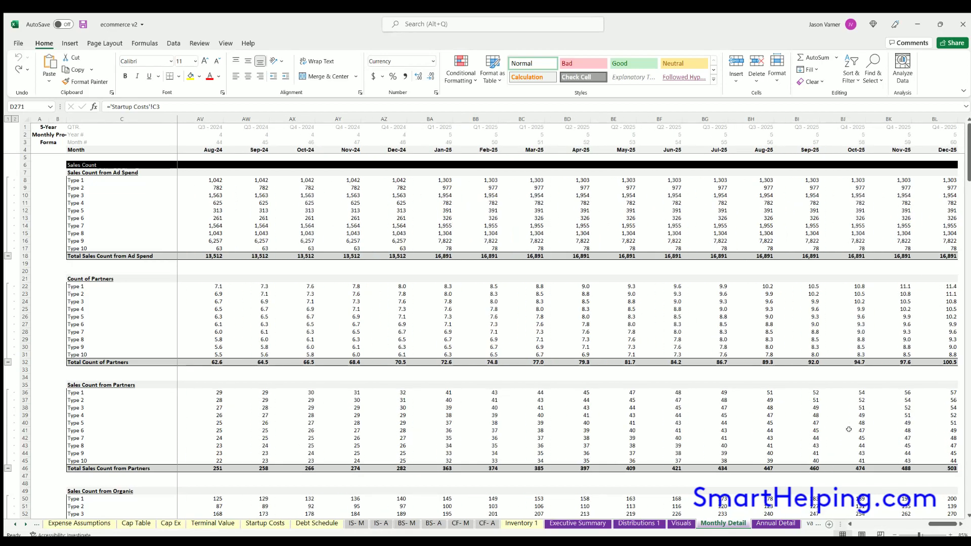
scroll(855, 437, "down", 20)
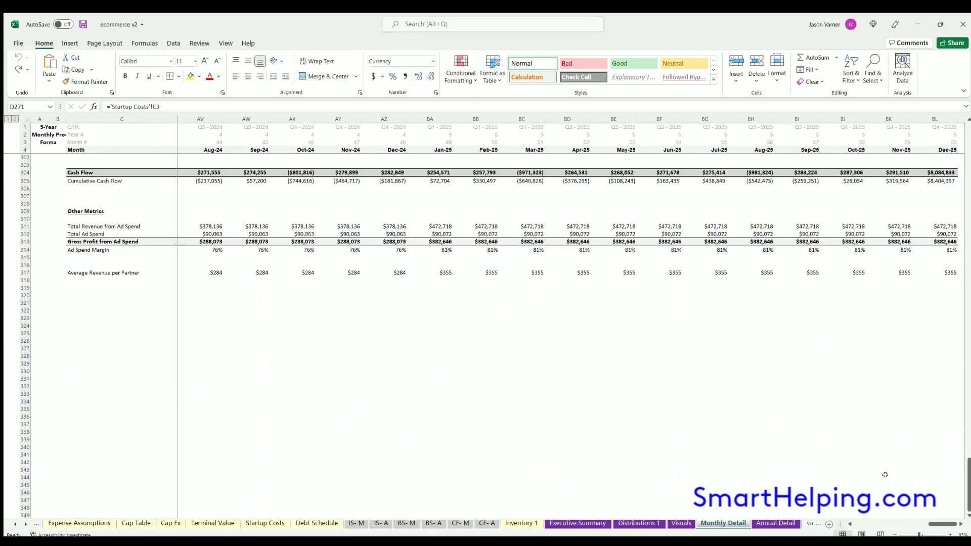
scroll(959, 335, "up", 1)
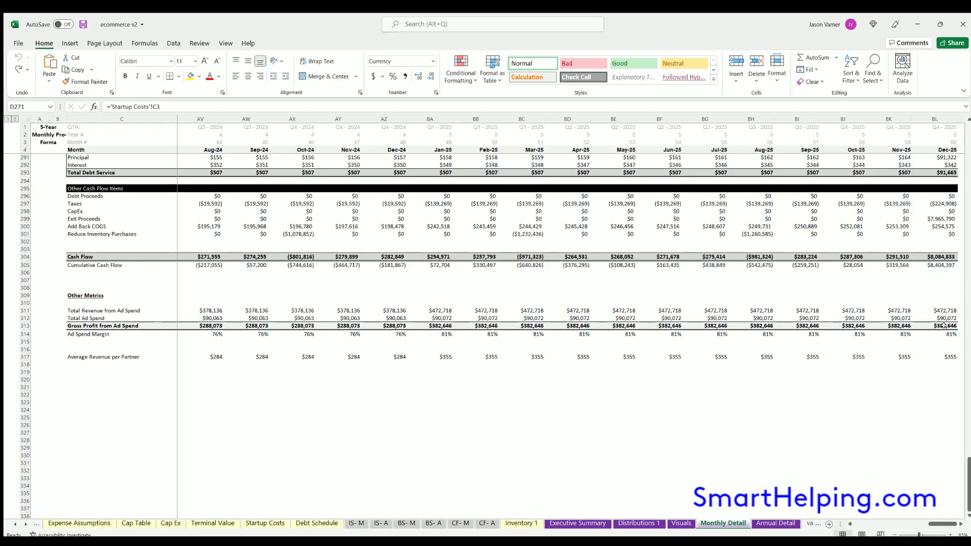
left_click(940, 264)
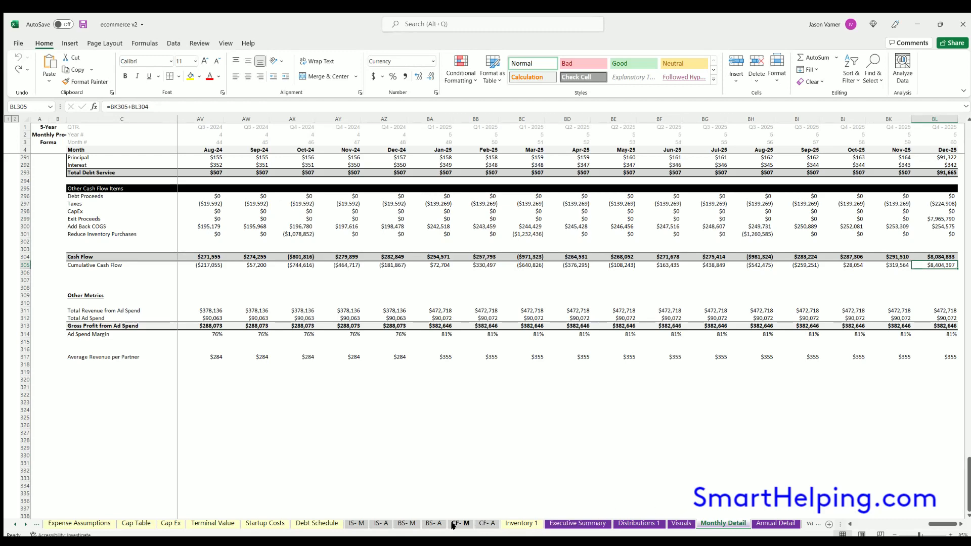
left_click(433, 523)
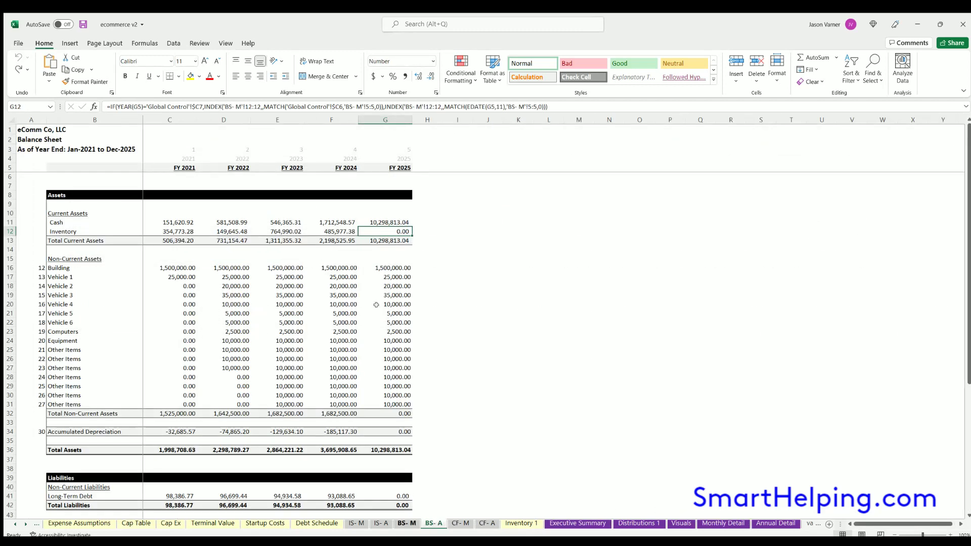
left_click(381, 220)
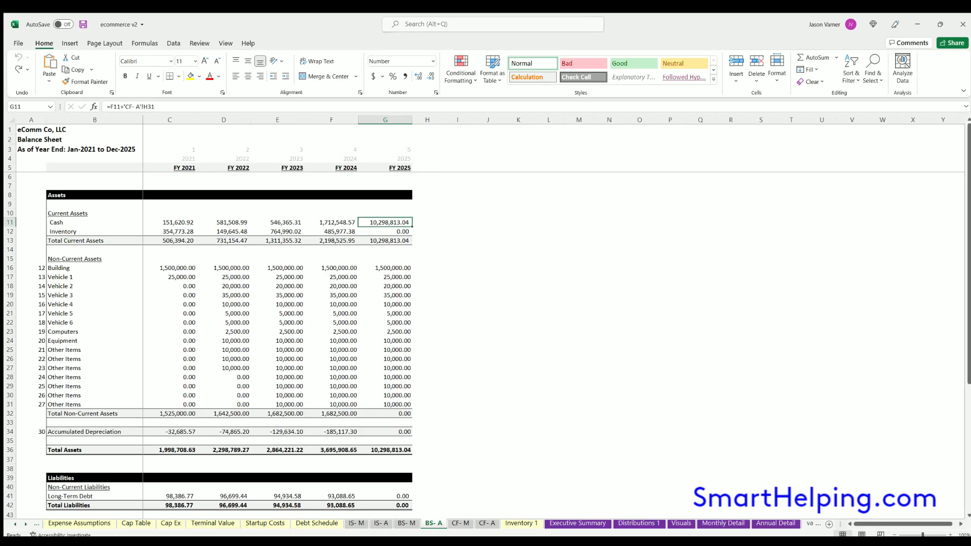
- Review the two Annual Detail checks and the full column of check values on the Global Control sheet
left_click(15, 524)
left_click(93, 524)
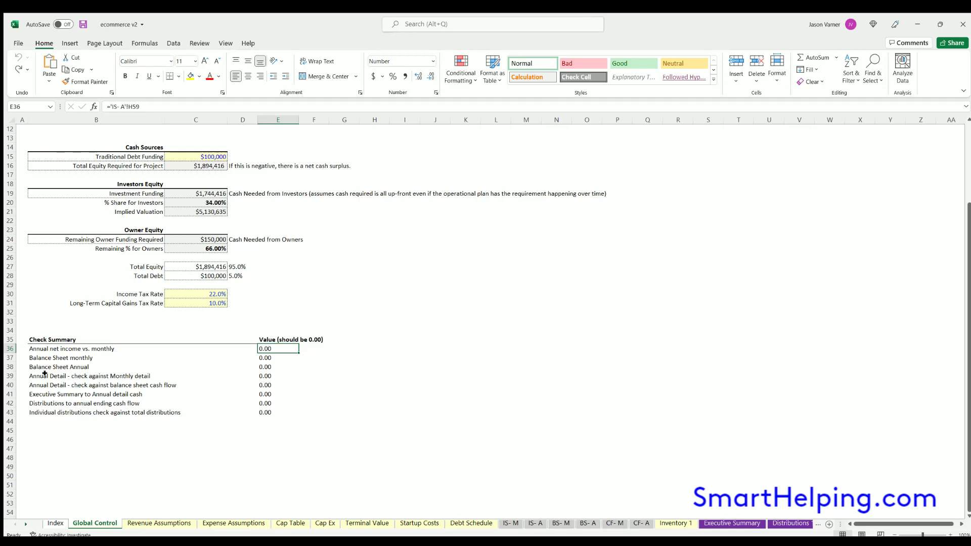
left_click_drag(44, 374, 261, 375)
left_click_drag(43, 384, 262, 385)
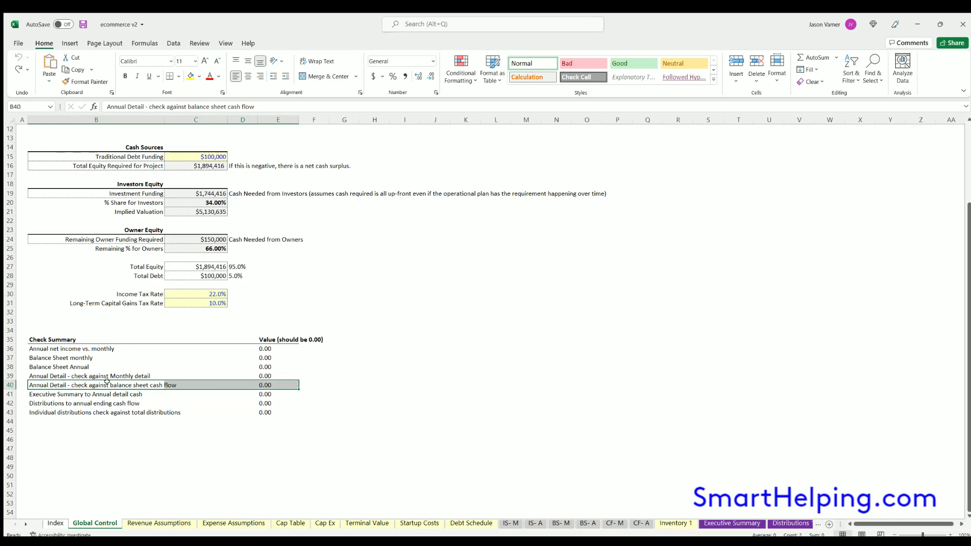
left_click_drag(264, 347, 264, 413)
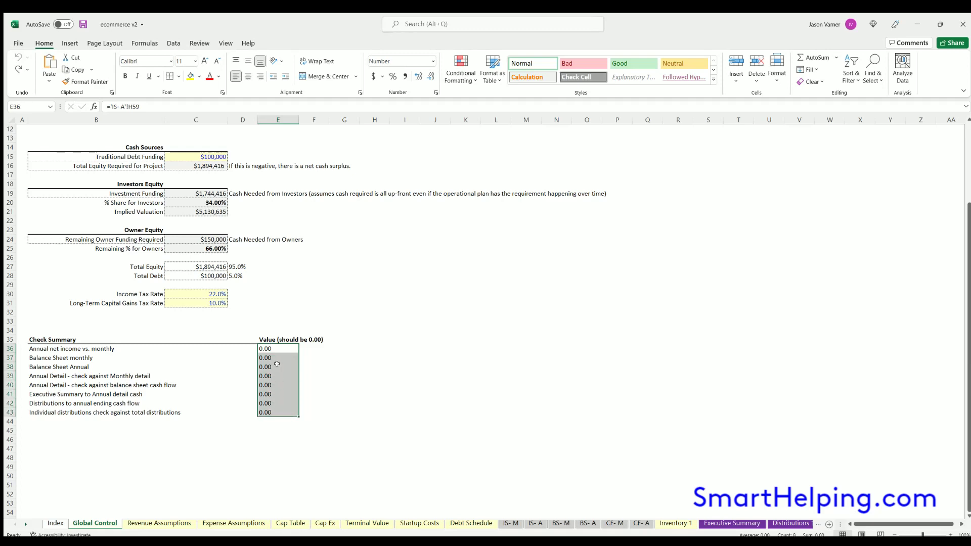
scroll(195, 393, "up", 4)
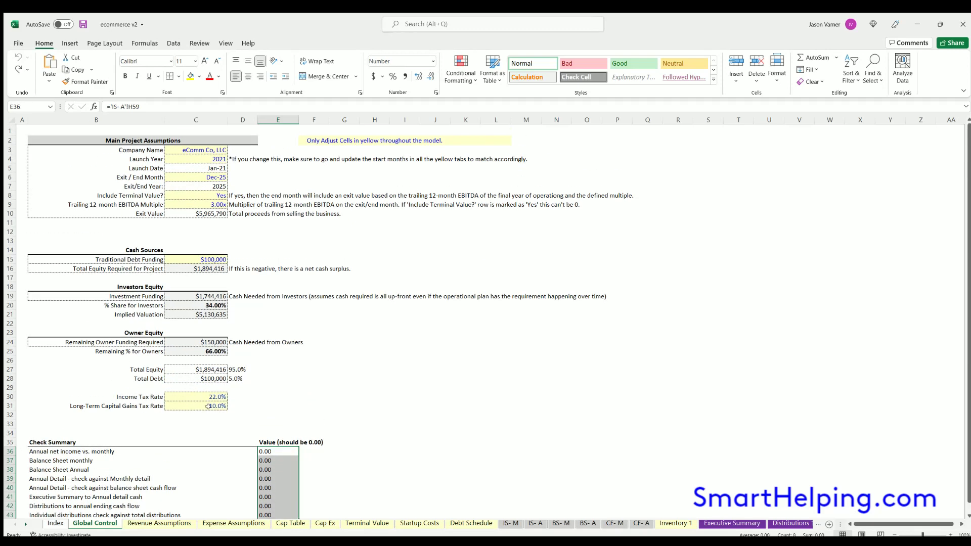
- Examine the item types and their pre-tax sales prices per unit on the Revenue Assumptions sheet
left_click(158, 524)
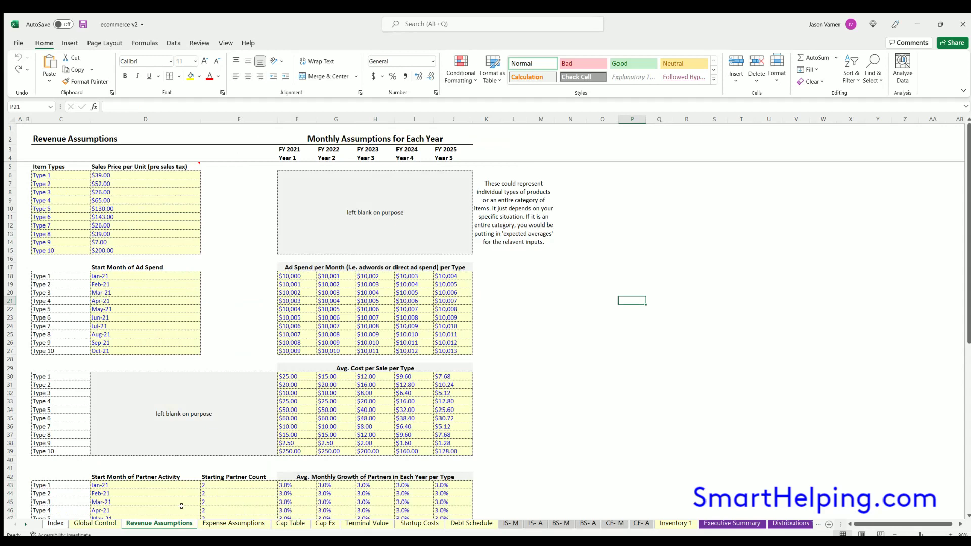
left_click(593, 400)
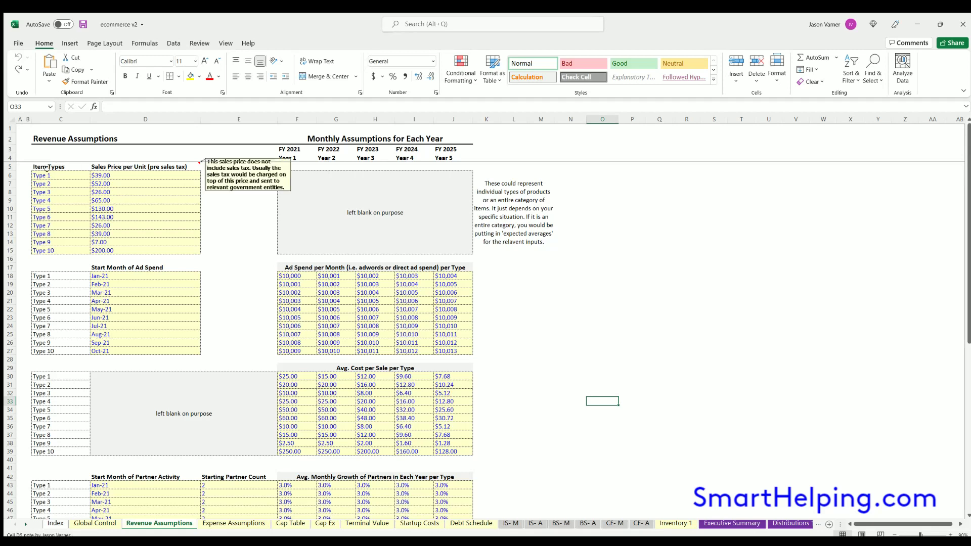
left_click_drag(56, 175, 56, 250)
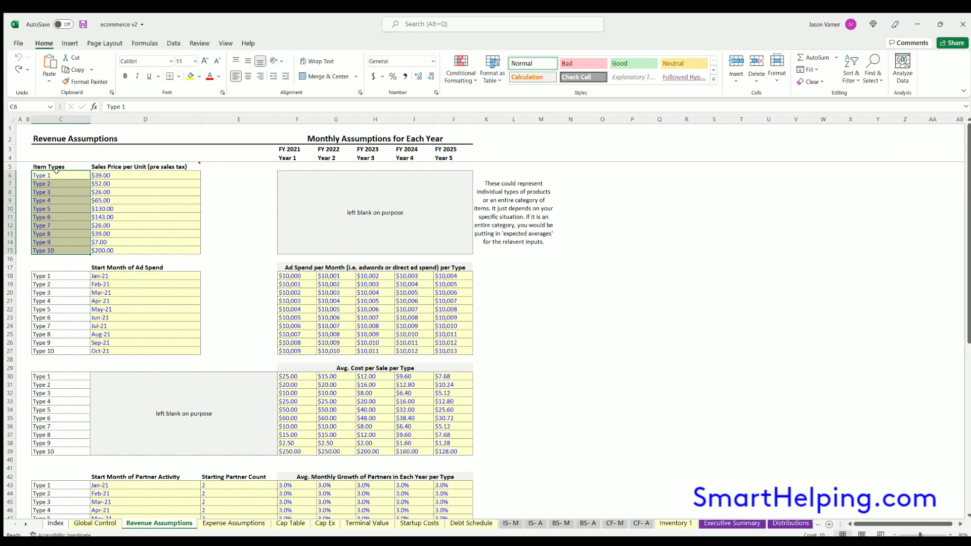
left_click(119, 175)
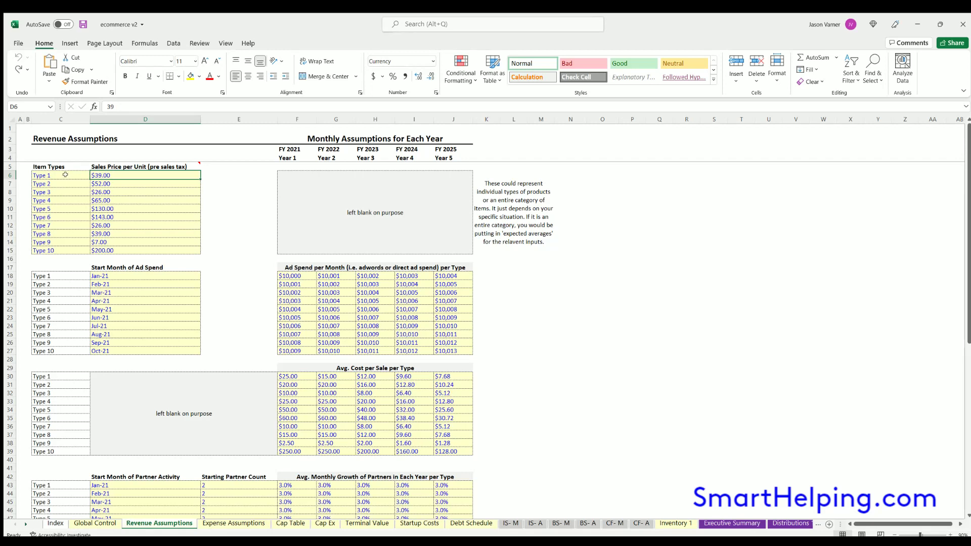
left_click_drag(72, 180, 103, 204)
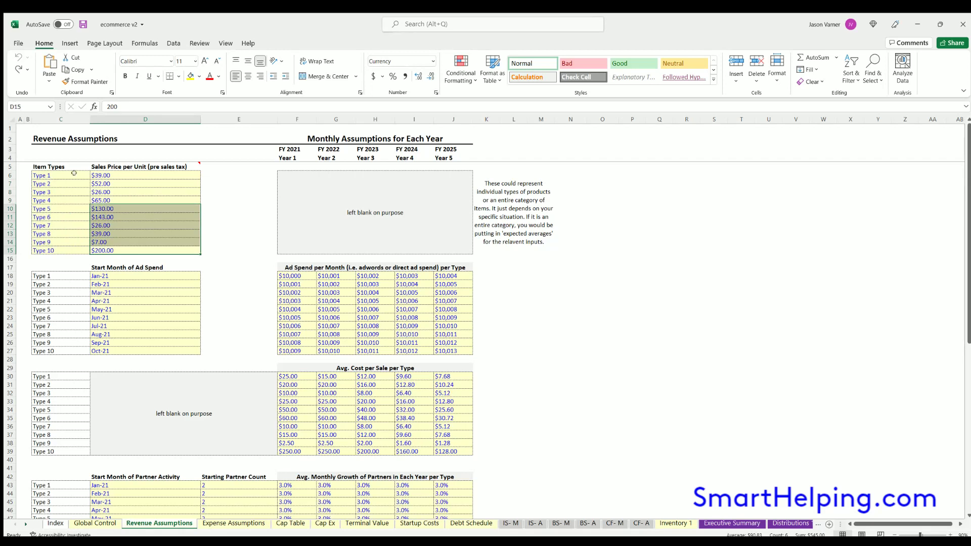
left_click_drag(38, 164, 103, 251)
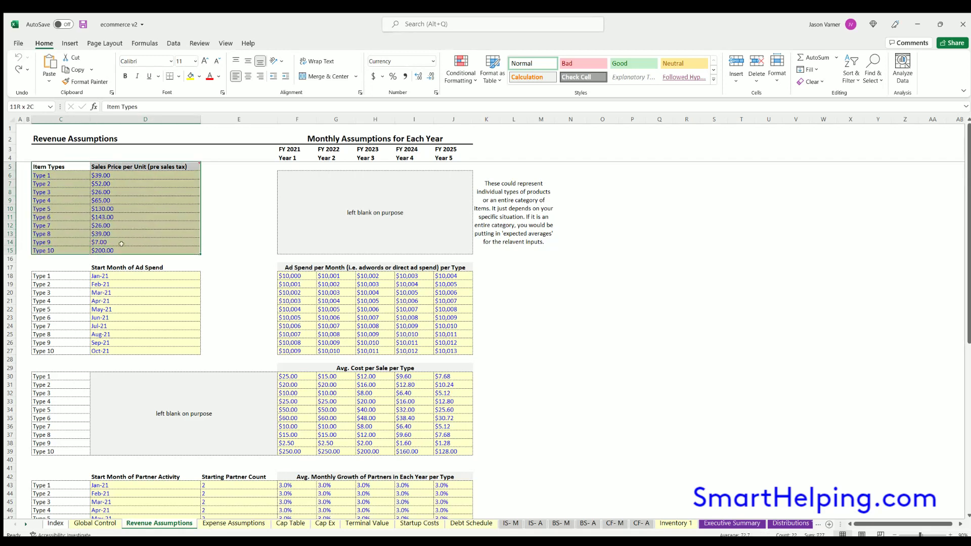
- Review the ad spend start months and the monthly ad spend per type for each year on the Revenue Assumptions sheet
left_click(110, 217)
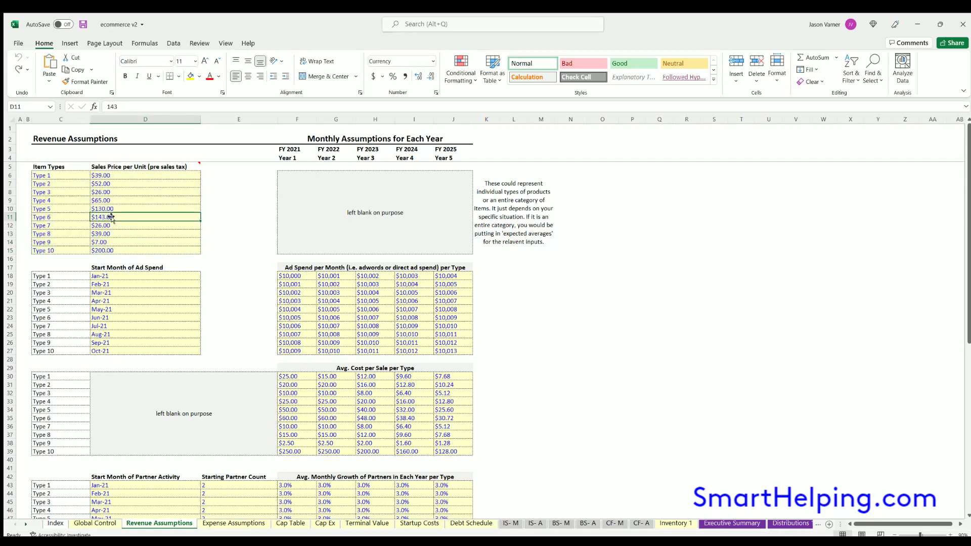
left_click_drag(61, 167, 99, 349)
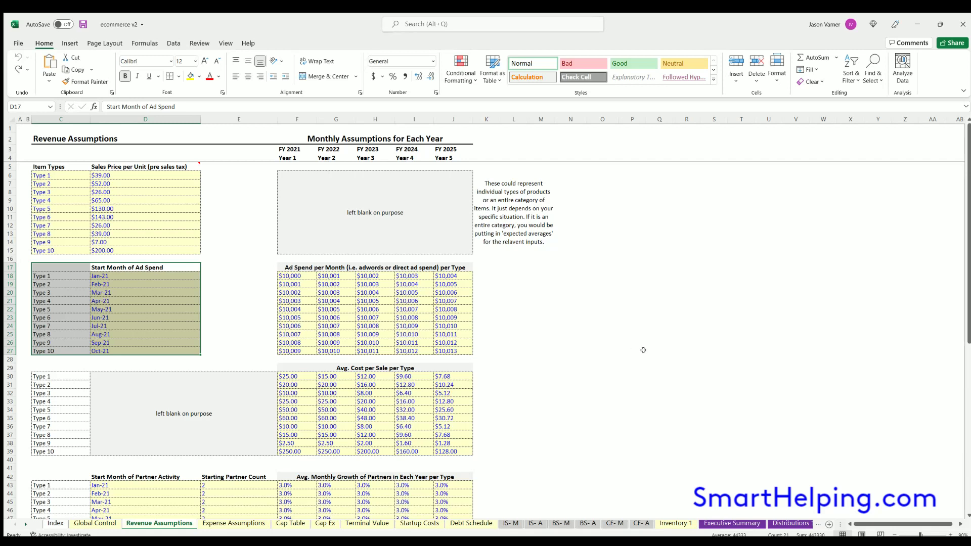
left_click(291, 276)
left_click(305, 292)
left_click(332, 277)
left_click(340, 293)
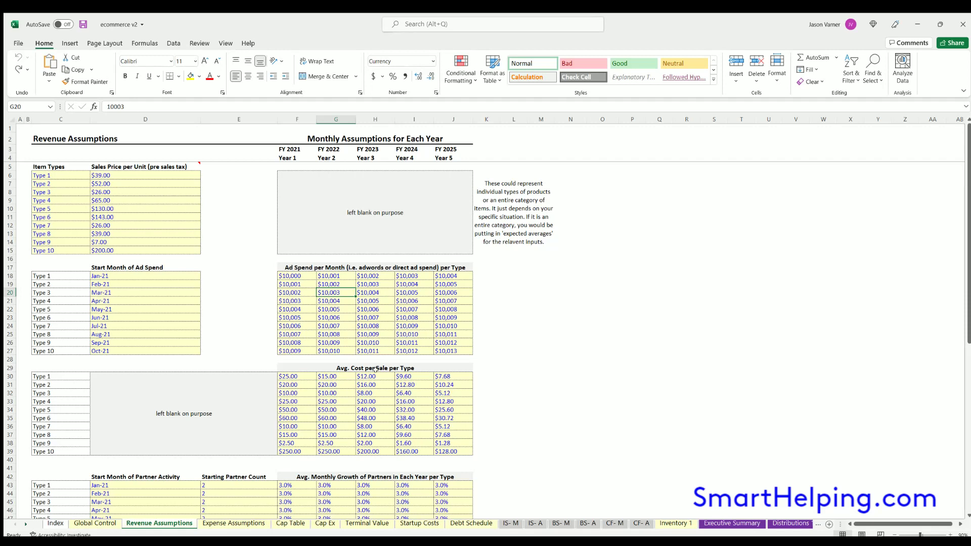
- Compare the average cost per sale per type with the monthly ad spend and the unit sales price
left_click(300, 376)
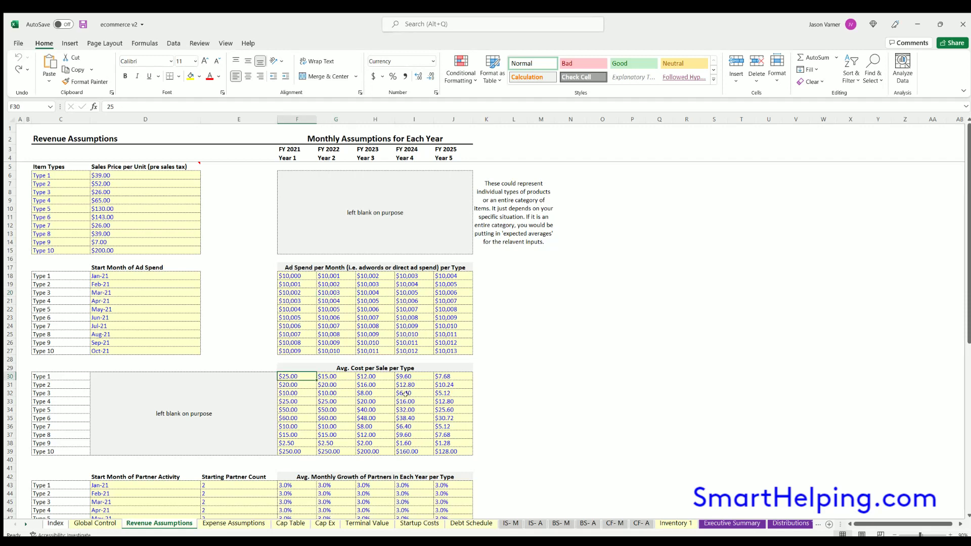
left_click(291, 276)
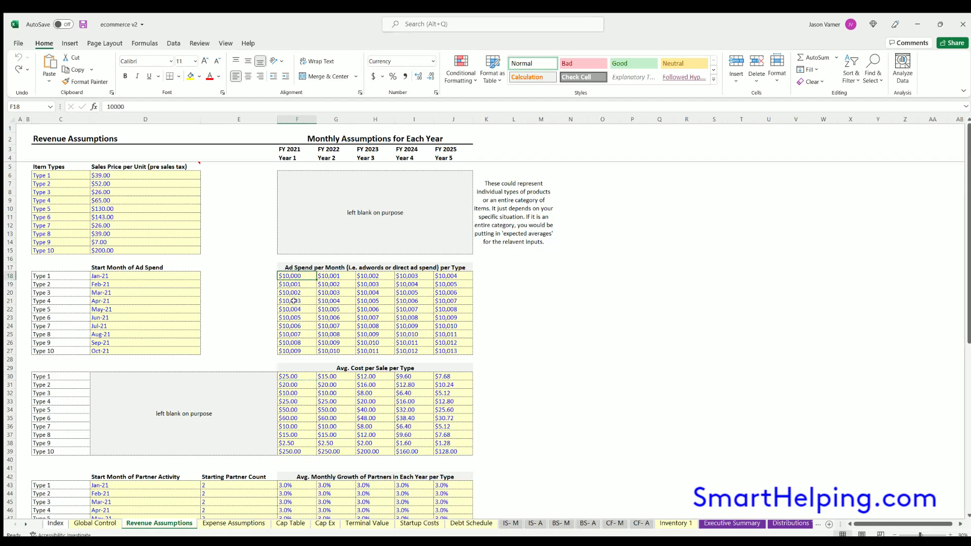
left_click(293, 376)
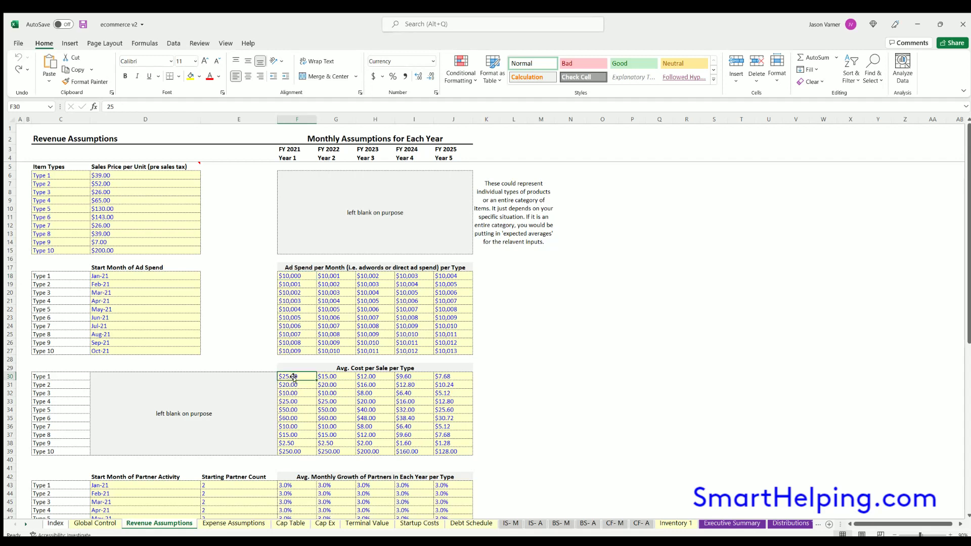
left_click(564, 368)
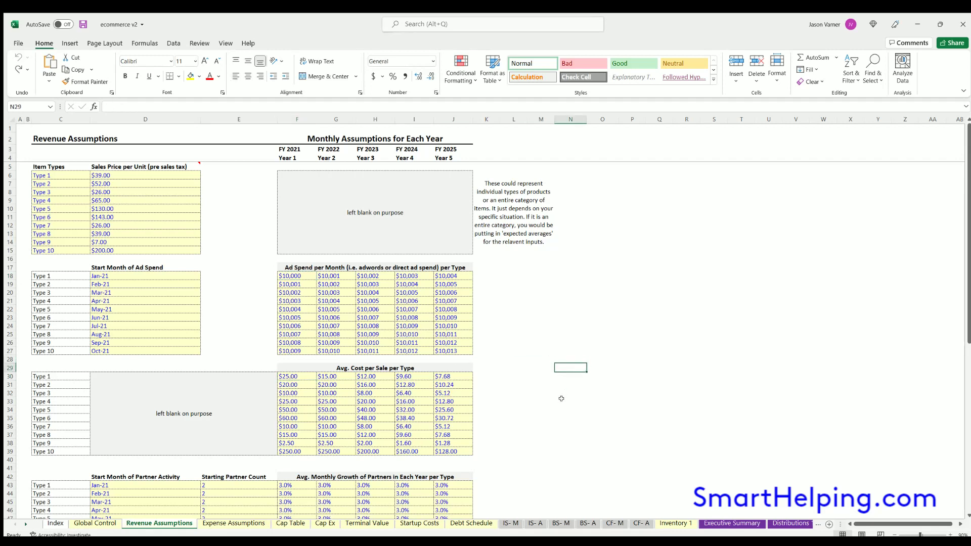
left_click_drag(290, 376, 452, 376)
left_click_drag(301, 276, 452, 284)
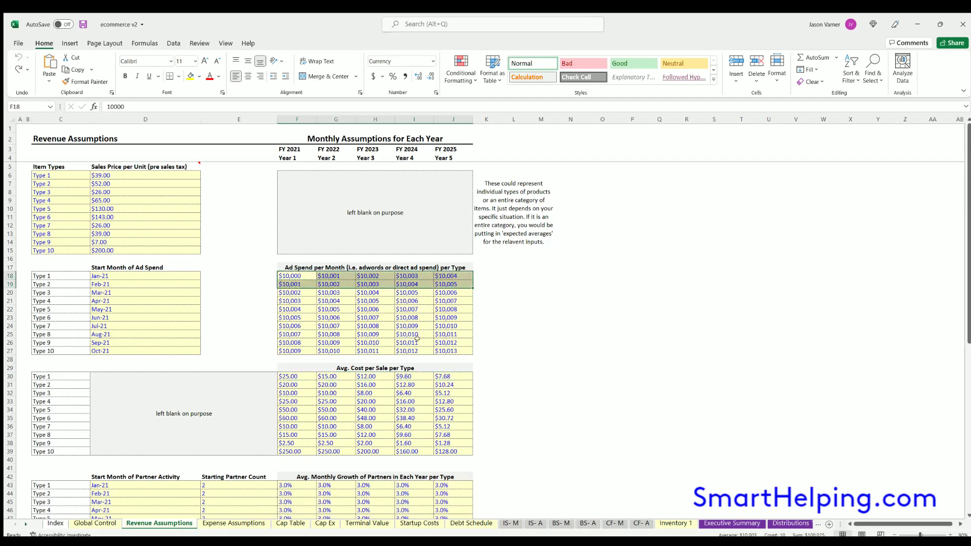
left_click(107, 175)
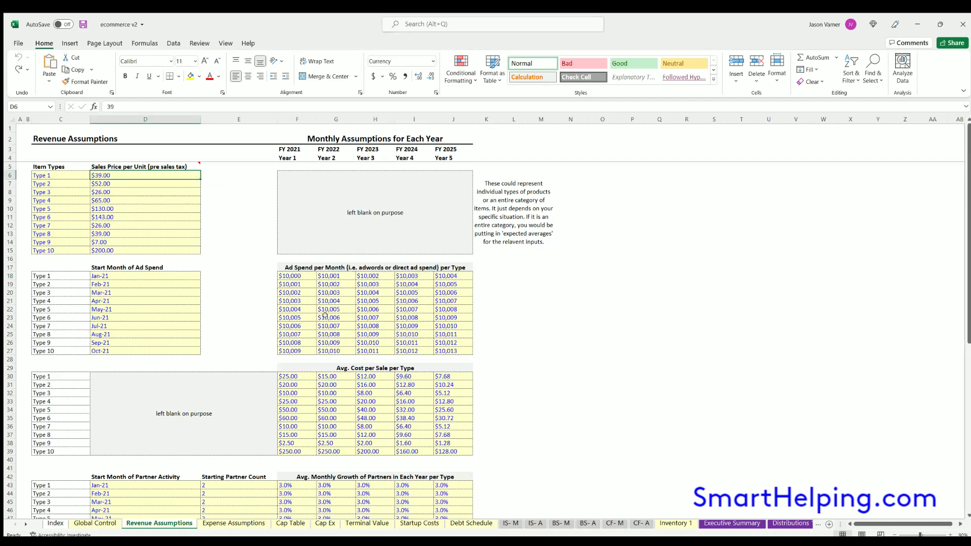
left_click_drag(121, 267, 421, 419)
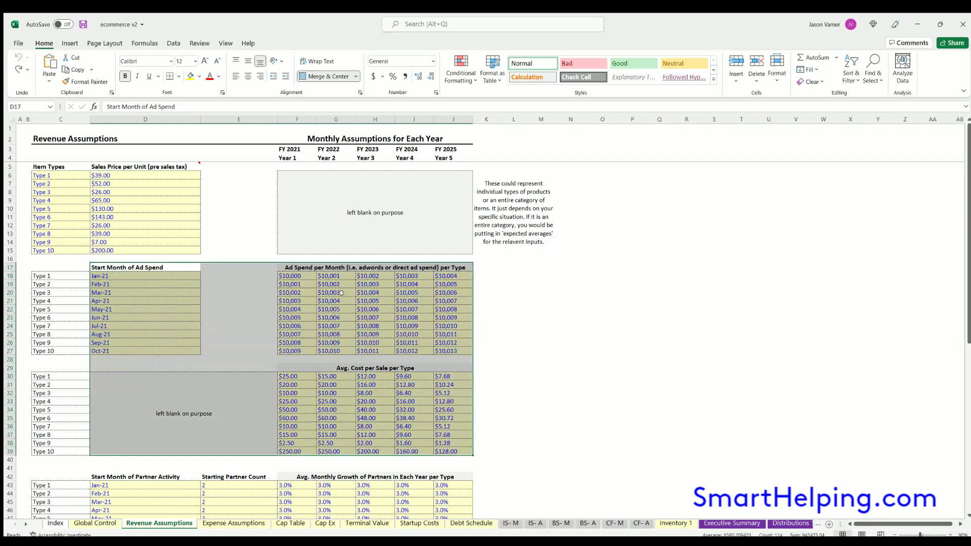
- Examine the start month of partner activity and the starting partner count for each item type
scroll(336, 348, "down", 7)
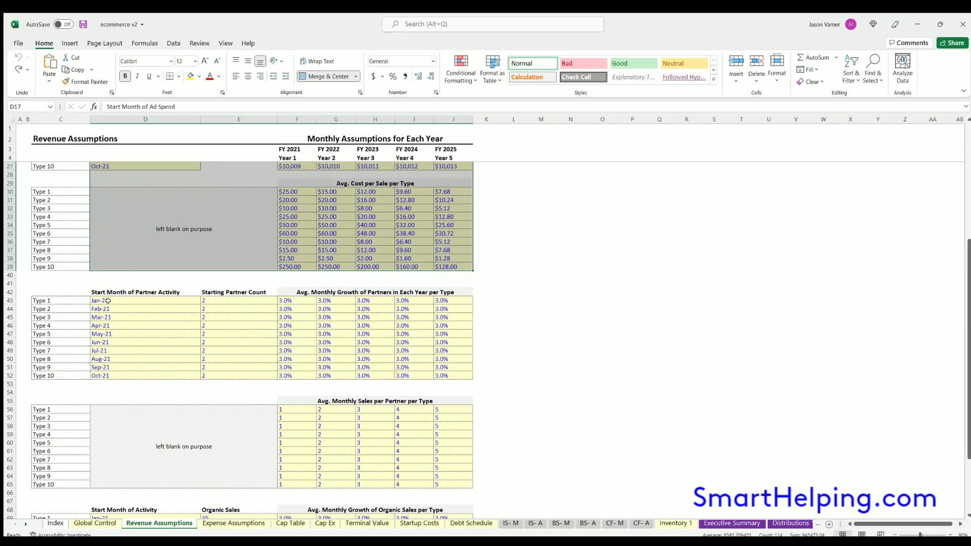
left_click_drag(107, 299, 119, 376)
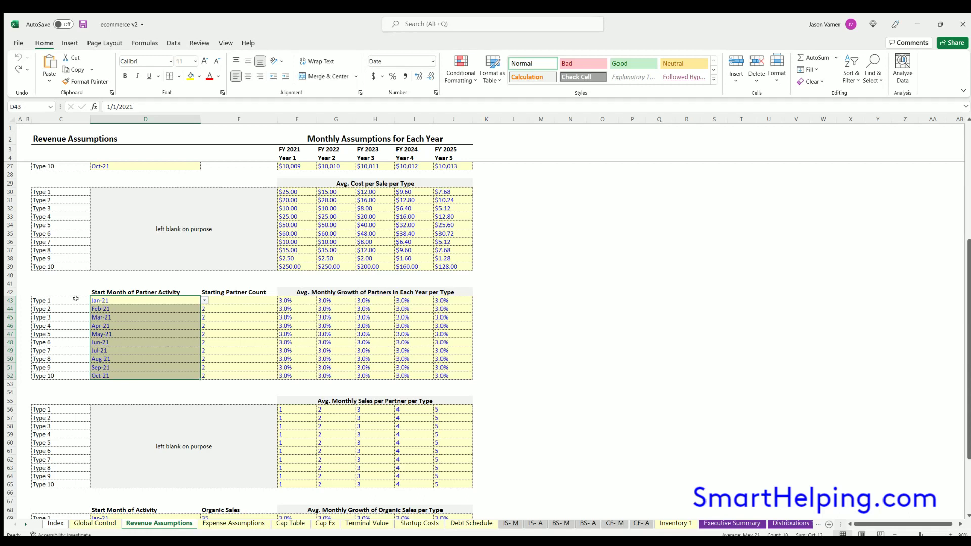
left_click_drag(54, 299, 117, 325)
left_click(113, 300)
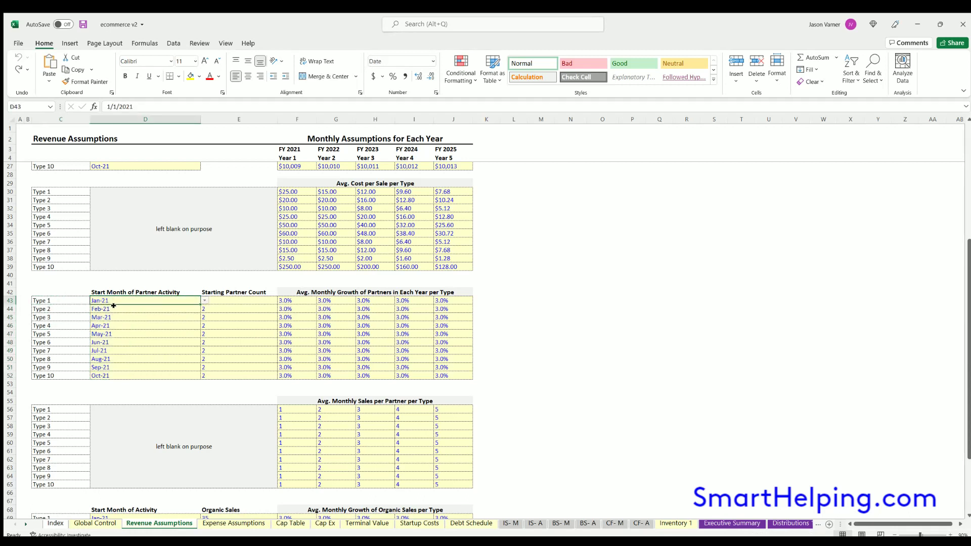
left_click(113, 307)
left_click(116, 330)
left_click(224, 299)
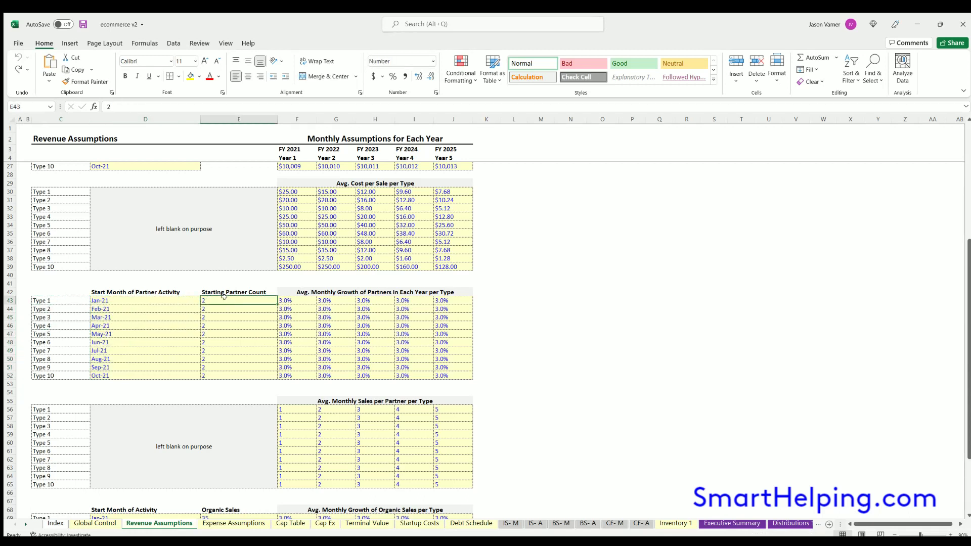
- Check Type 1's average monthly partner growth rates for FY 2021 through FY 2024
left_click(295, 300)
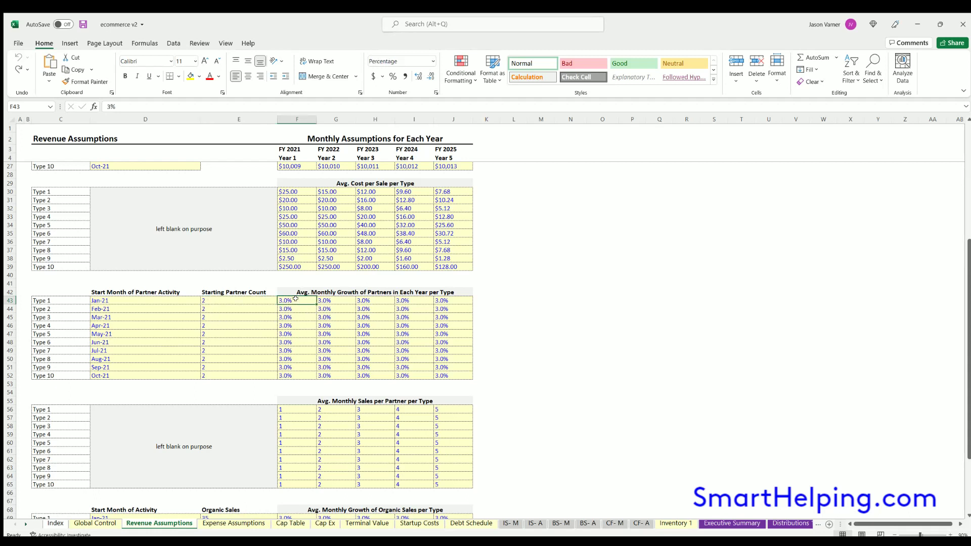
left_click(334, 301)
left_click(372, 300)
left_click(403, 298)
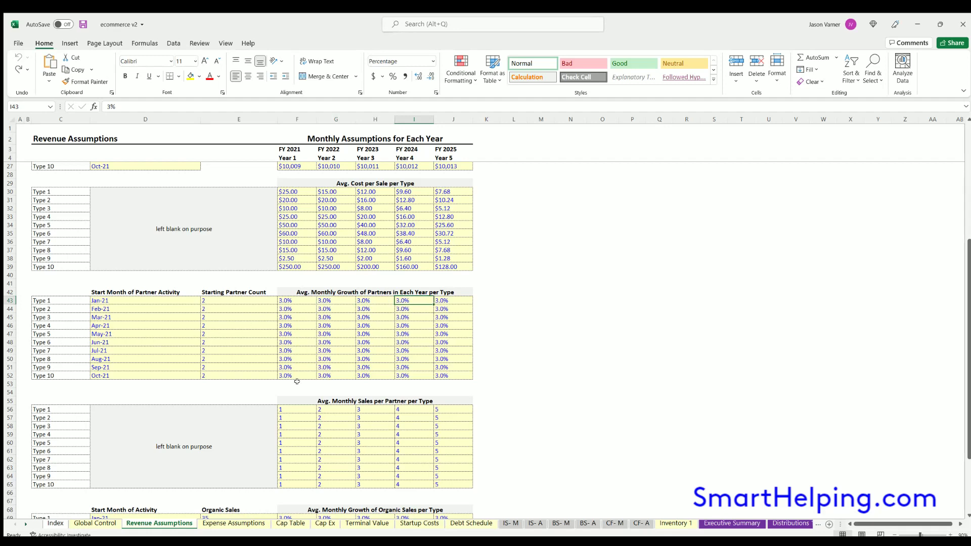
- Examine the average monthly sales per partner per type across the five years, relating them to the starting partner count
scroll(313, 384, "down", 4)
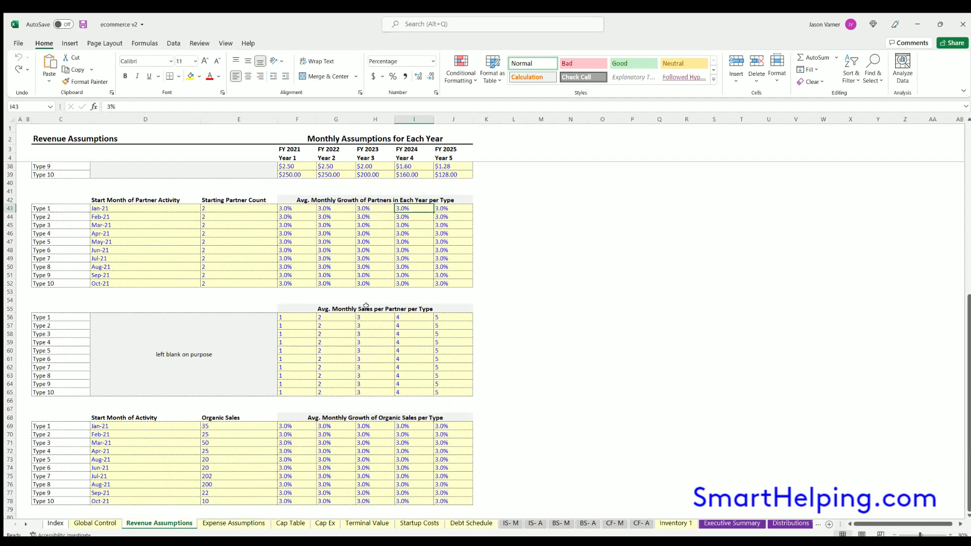
left_click(365, 306)
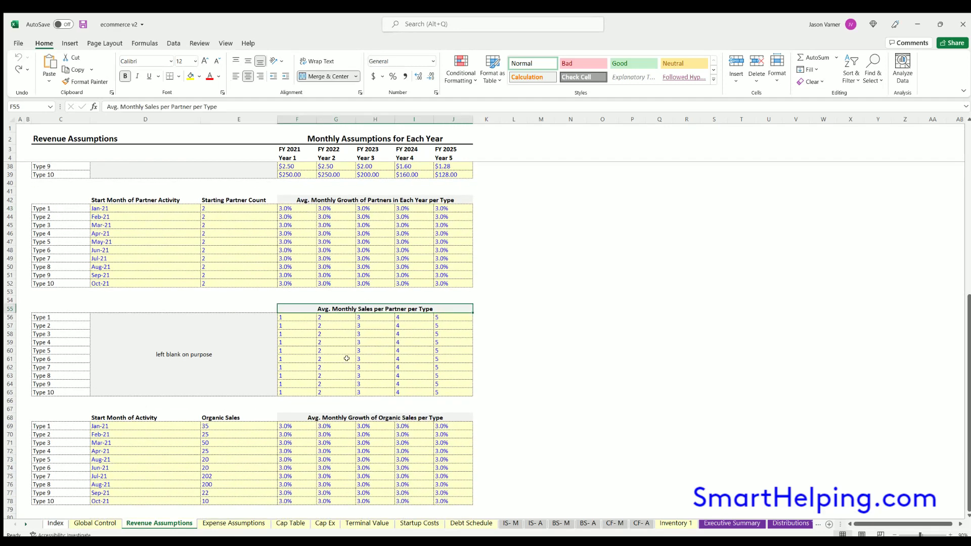
left_click(294, 316)
left_click(298, 333)
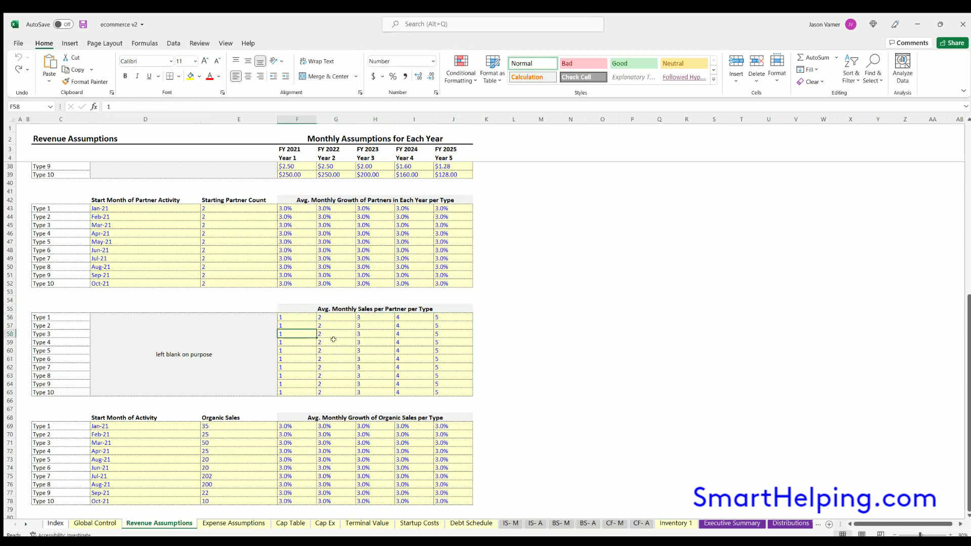
left_click(329, 342)
left_click(214, 205)
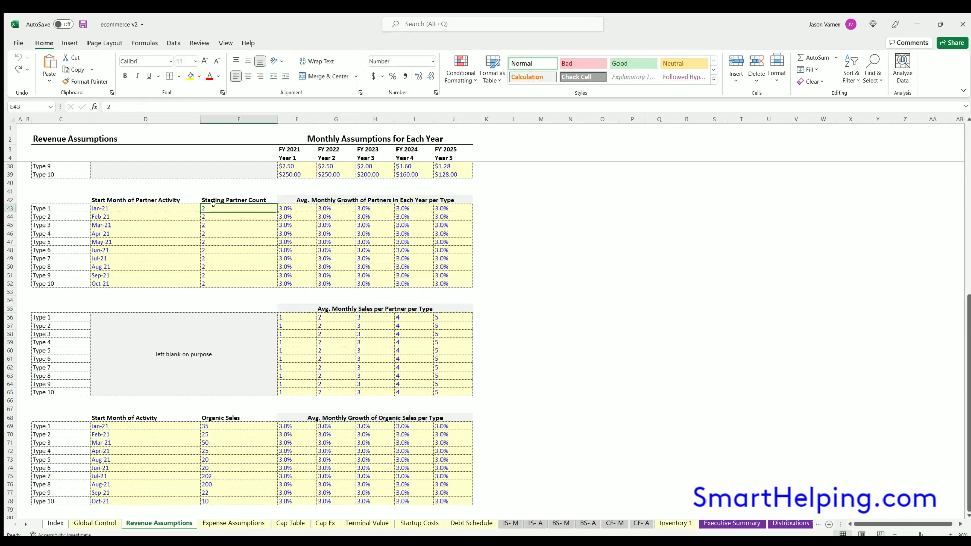
left_click(337, 315)
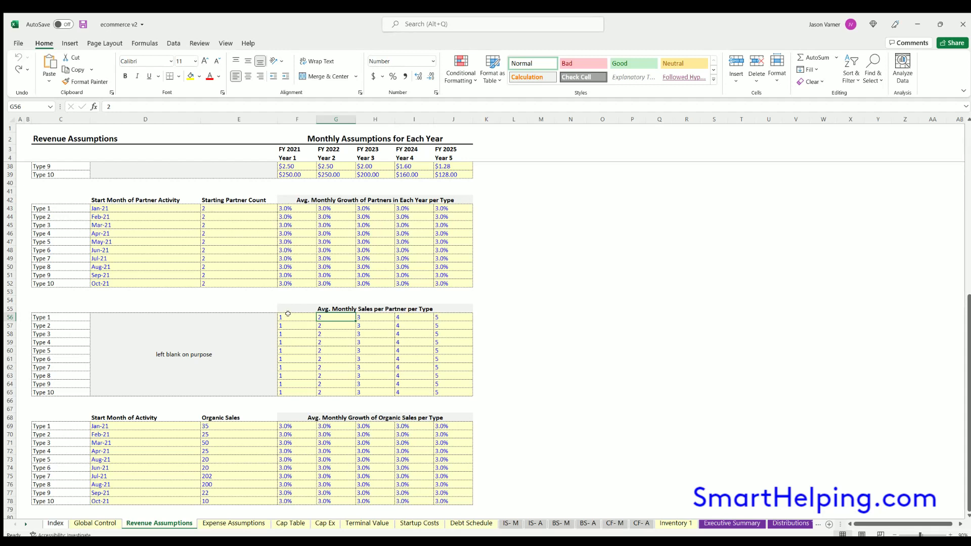
left_click_drag(436, 313, 311, 318)
left_click(375, 342)
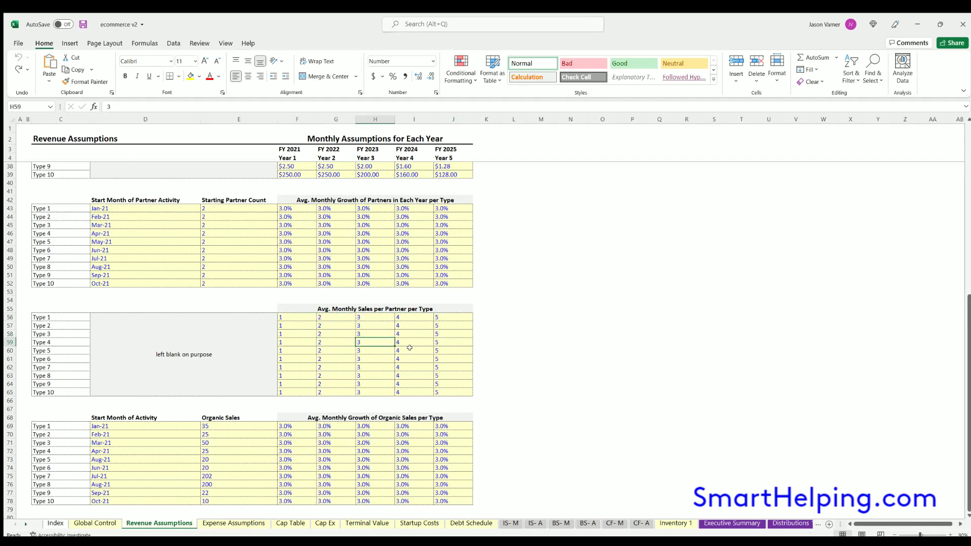
- Review the organic sales section, including each type's start month of activity and organic sales amount
scroll(409, 348, "down", 3)
scroll(410, 348, "down", 1)
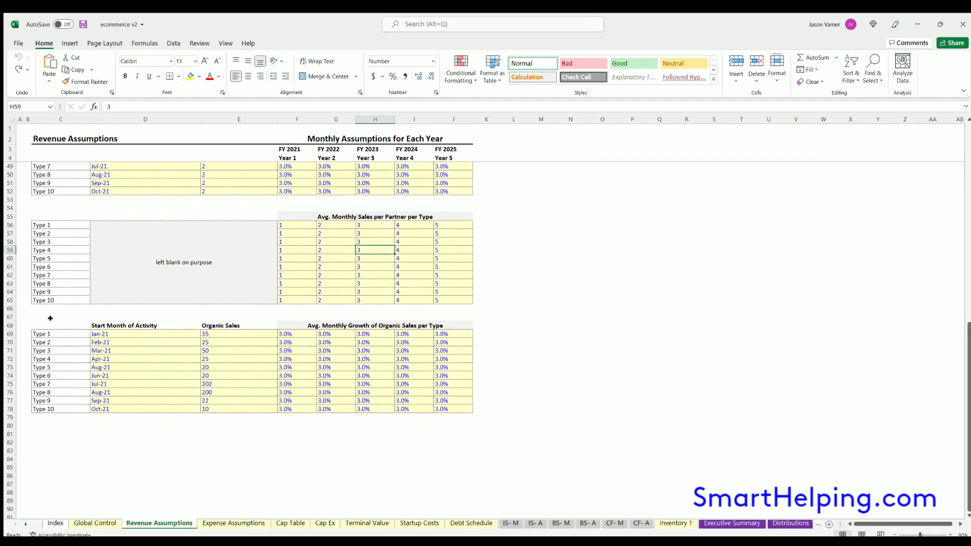
left_click_drag(50, 325, 455, 410)
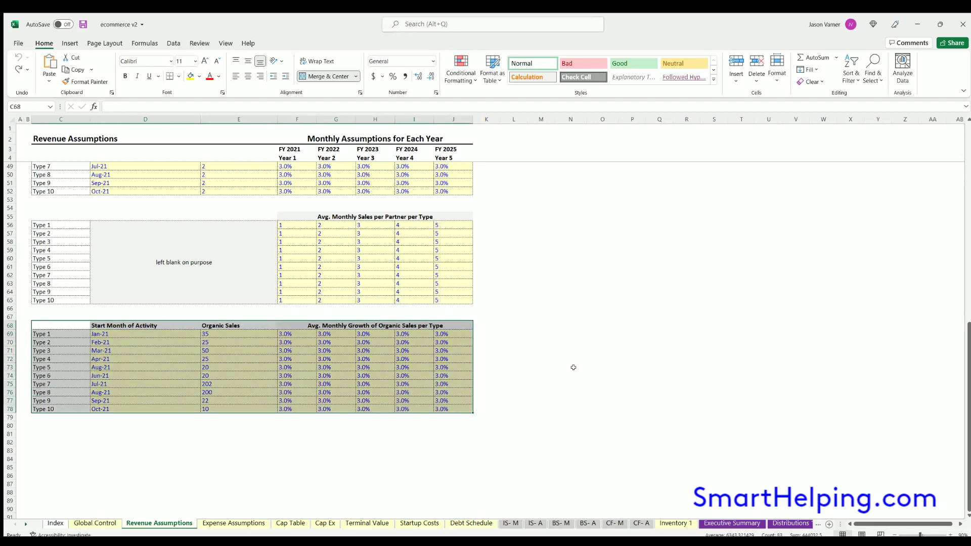
left_click(573, 367)
left_click(200, 325)
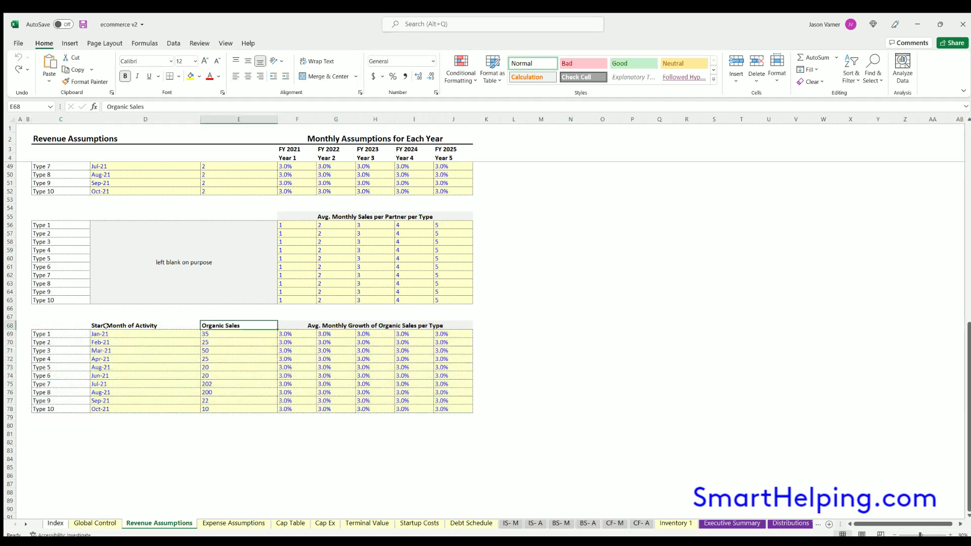
left_click_drag(137, 369, 139, 399)
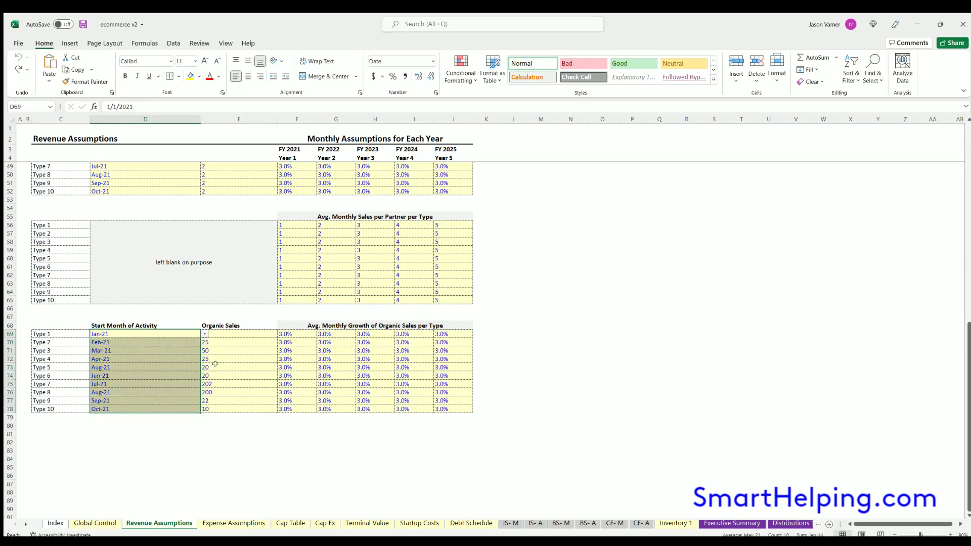
left_click(246, 333)
left_click(234, 356)
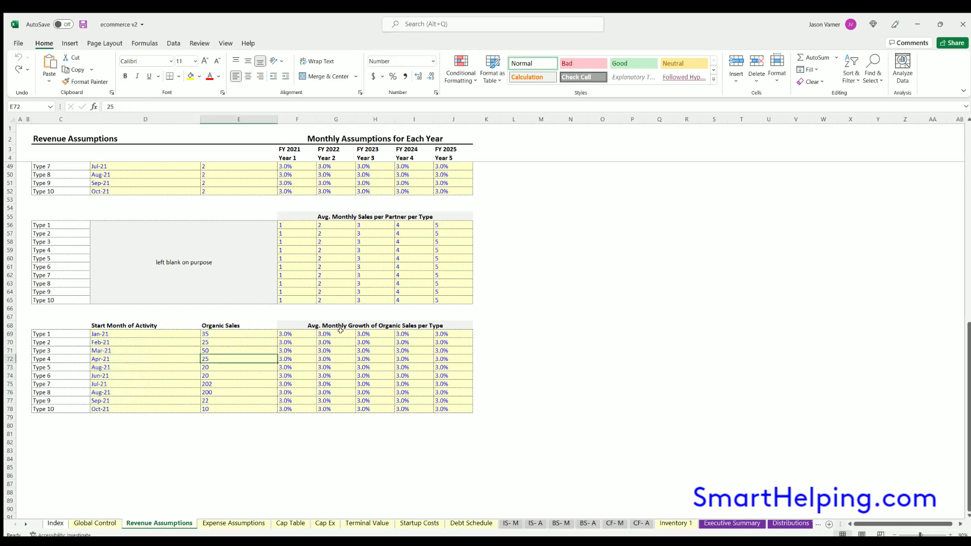
left_click(226, 332)
left_click(242, 349)
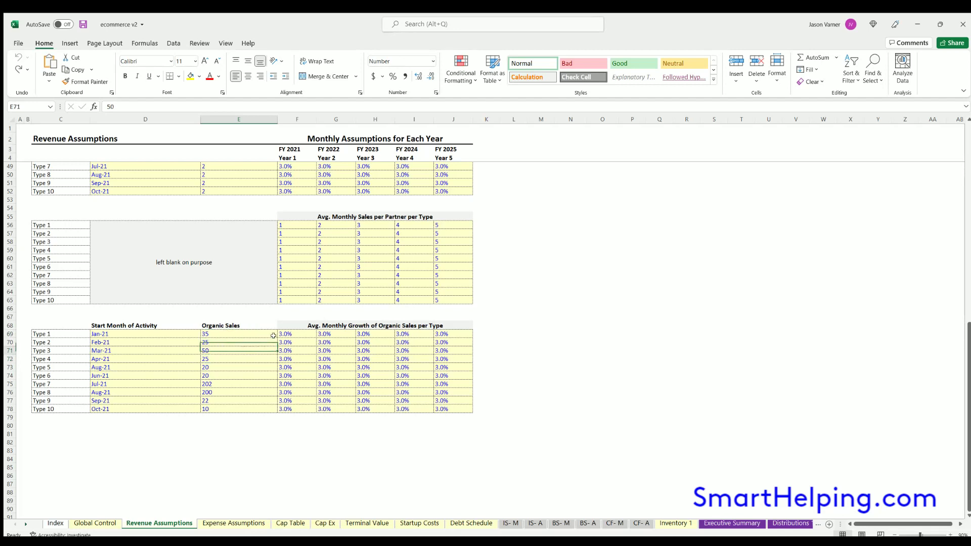
- Check Type 1's average monthly organic sales growth rates for all five years
left_click(299, 332)
left_click(333, 332)
left_click(377, 332)
left_click(416, 332)
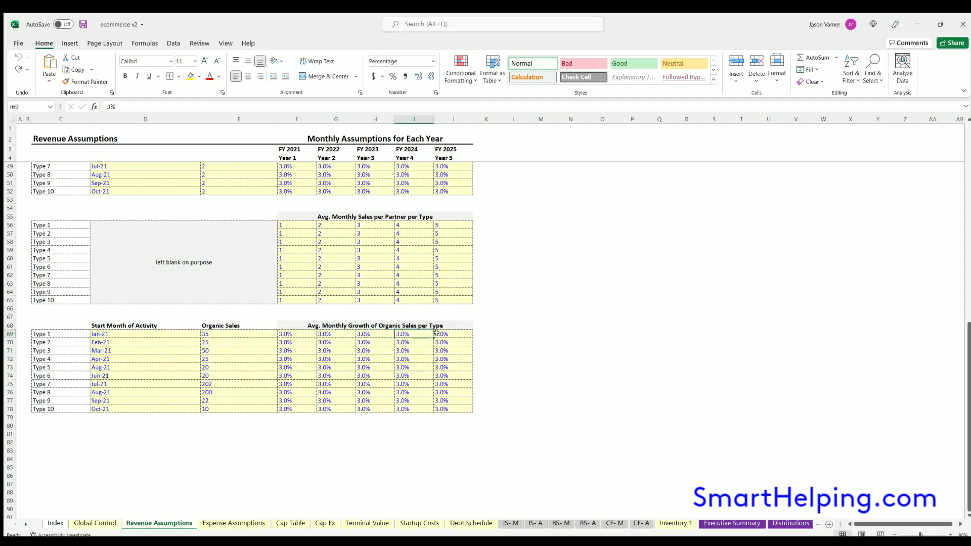
key("Right")
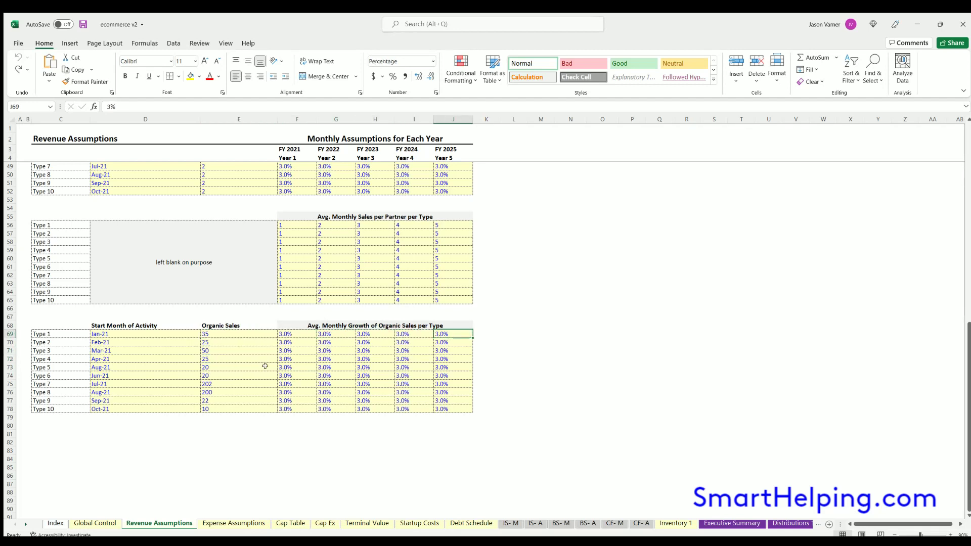
- Recheck the unit sales prices against the ad spend, partner and organic sales sections of the Revenue Assumptions sheet
scroll(265, 365, "up", 15)
left_click(113, 174)
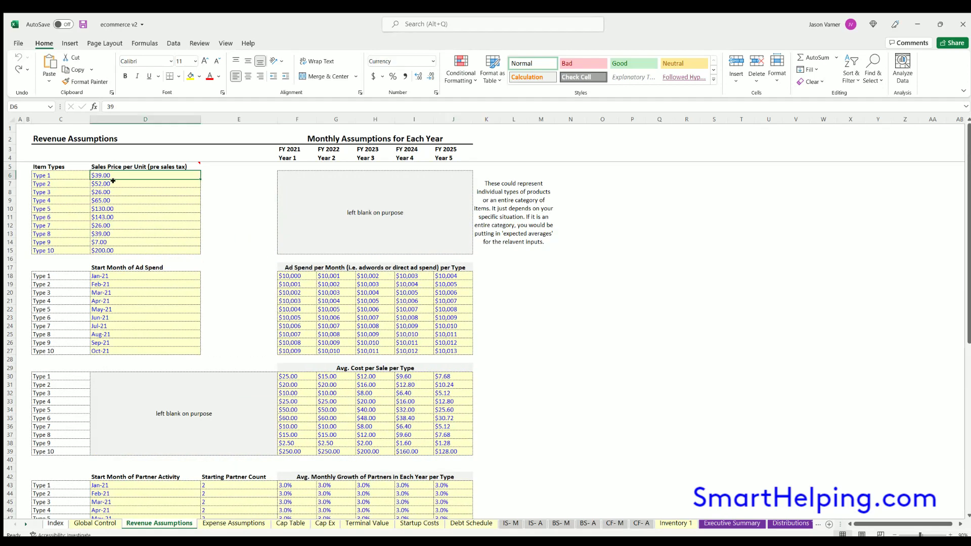
key("Down")
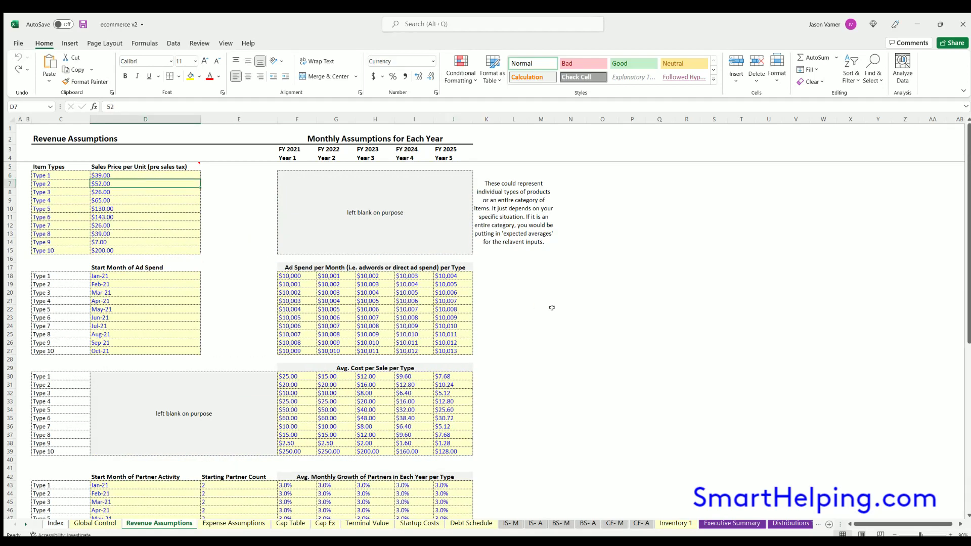
scroll(551, 307, "down", 8)
scroll(552, 307, "up", 8)
scroll(127, 314, "down", 11)
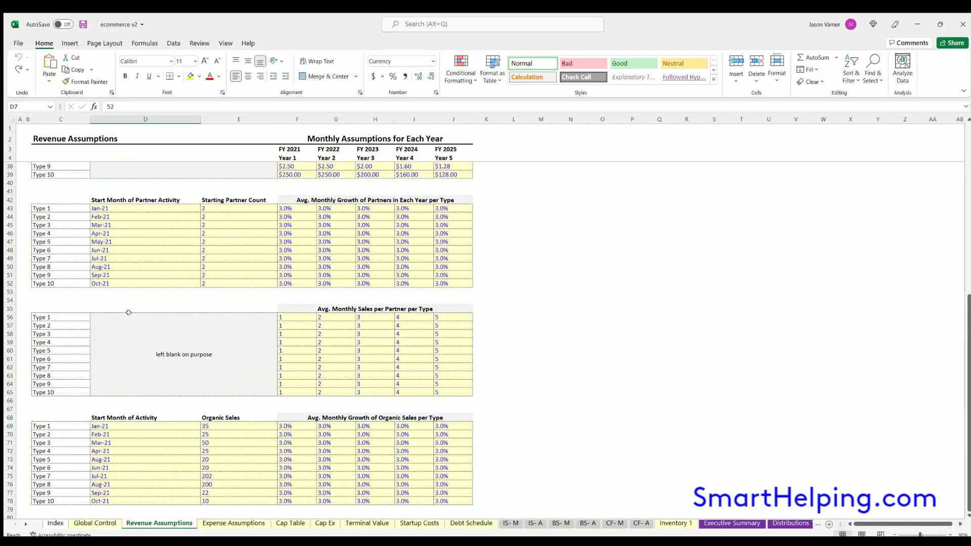
scroll(128, 312, "up", 11)
- Look over the Expense Assumptions sheet and examine the S&M fixed costs by year
left_click(233, 524)
scroll(211, 447, "down", 20)
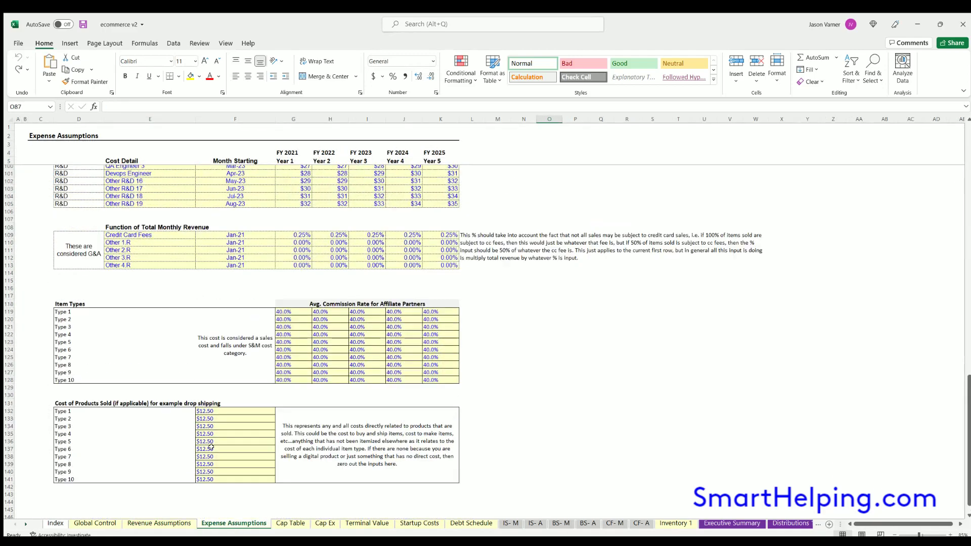
scroll(211, 447, "up", 20)
left_click_drag(59, 172, 393, 417)
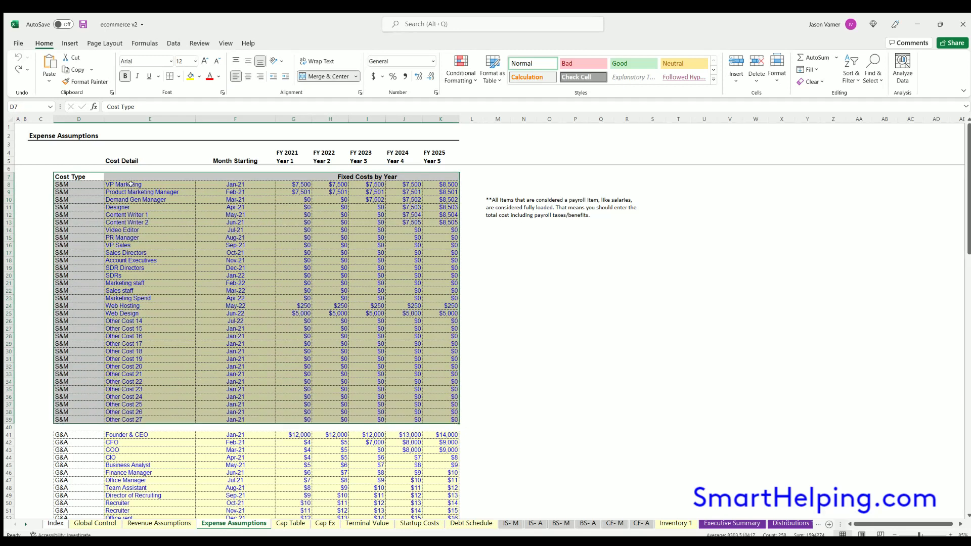
- Review the S&M cost details and their starting months on the Expense Assumptions sheet
left_click_drag(131, 184, 146, 351)
left_click(241, 184)
left_click(244, 245)
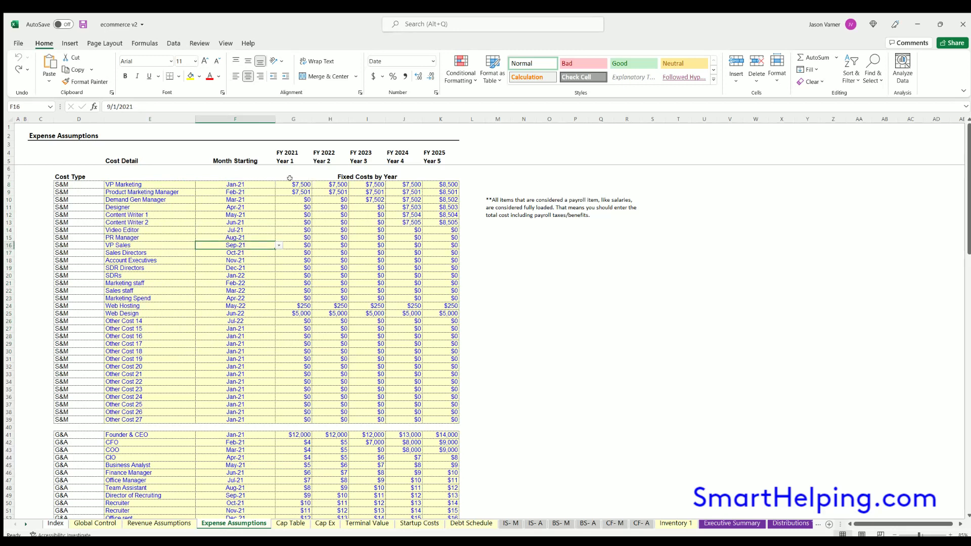
- Check the VP Marketing fixed cost for each year from Year 1 to Year 5
left_click(293, 183)
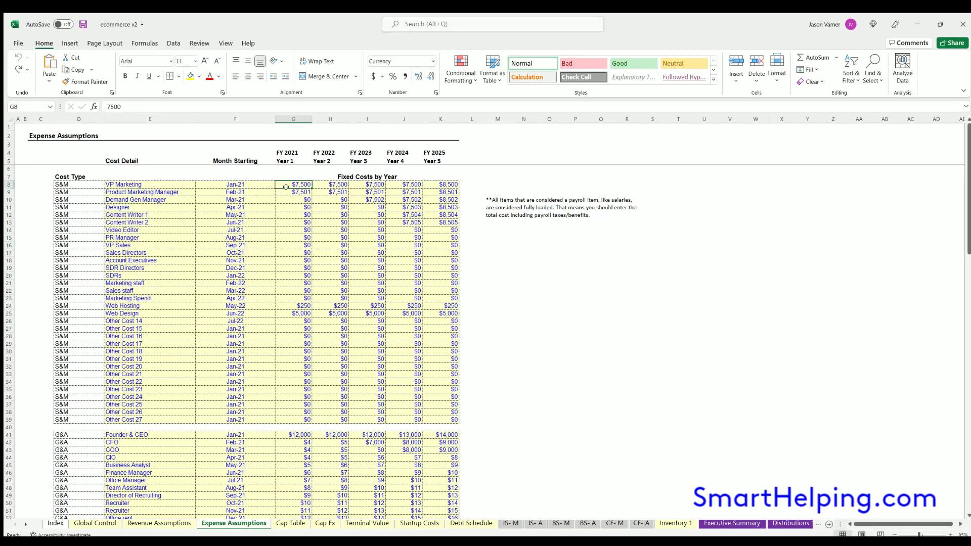
key("Right")
key("Right")
key("Right")
key("Right")
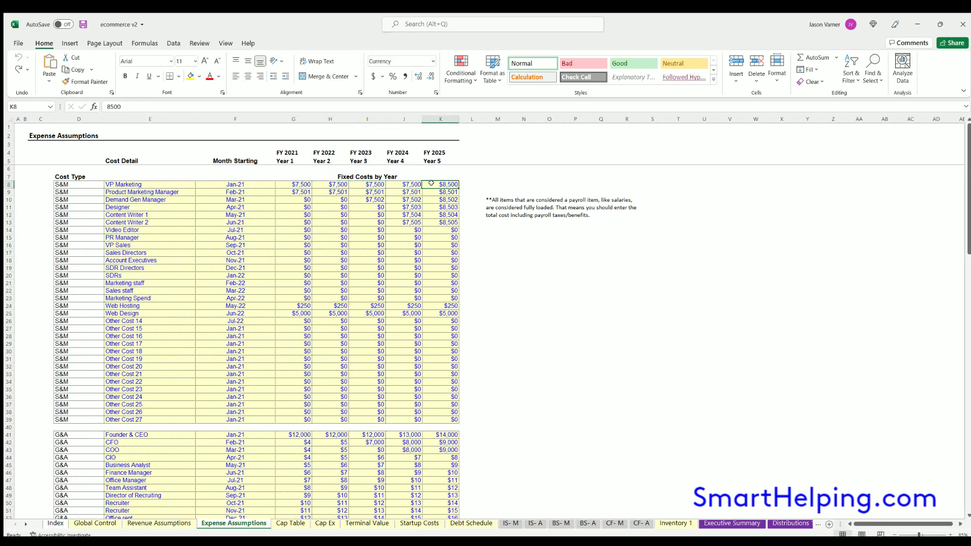
- Review the Function of Total Monthly Revenue section, including the Credit Card Fees percentages and the other revenue-based costs by year
scroll(266, 307, "down", 20)
scroll(266, 307, "down", 4)
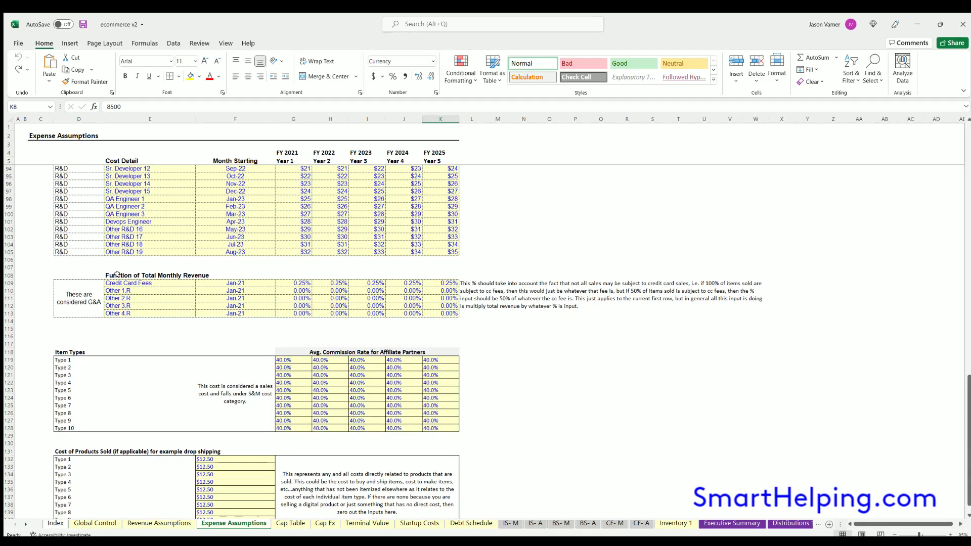
left_click(121, 273)
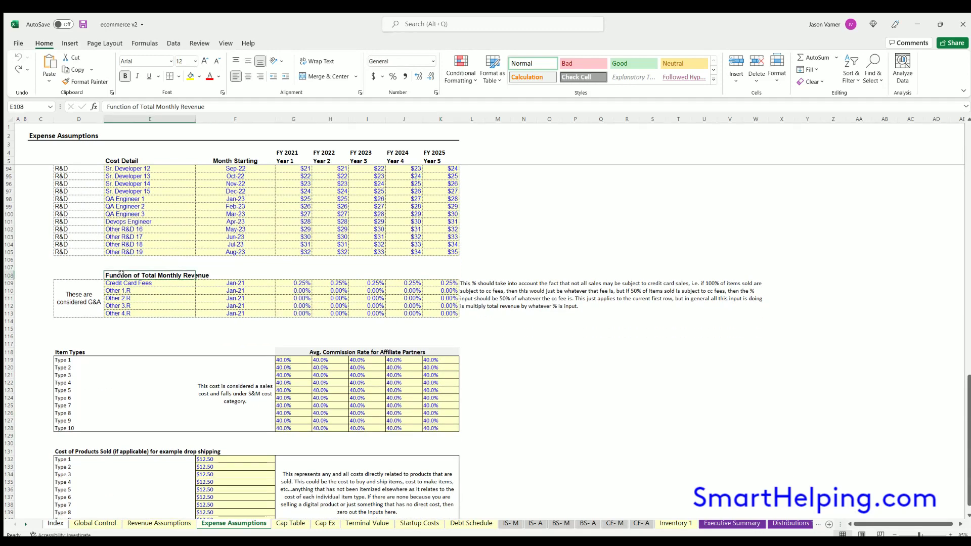
left_click(300, 283)
left_click(330, 282)
left_click_drag(435, 281, 332, 313)
- Examine the average commission rates for affiliate partners across all ten item types and five years
scroll(302, 317, "down", 3)
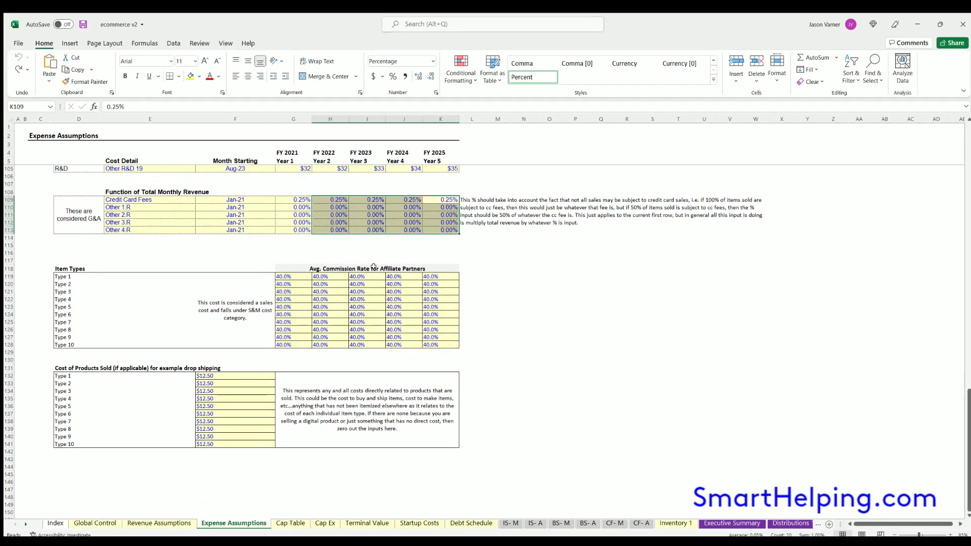
left_click(373, 267)
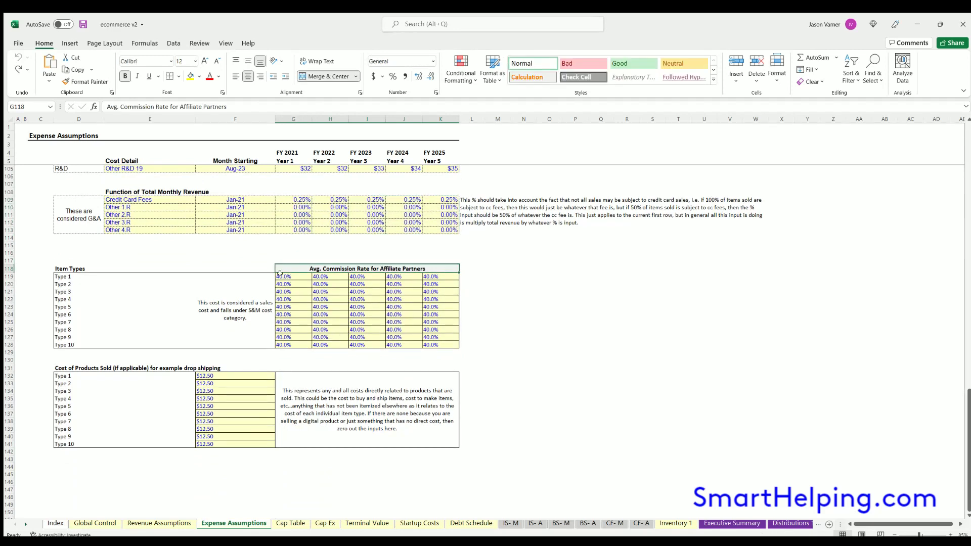
left_click_drag(279, 274, 435, 345)
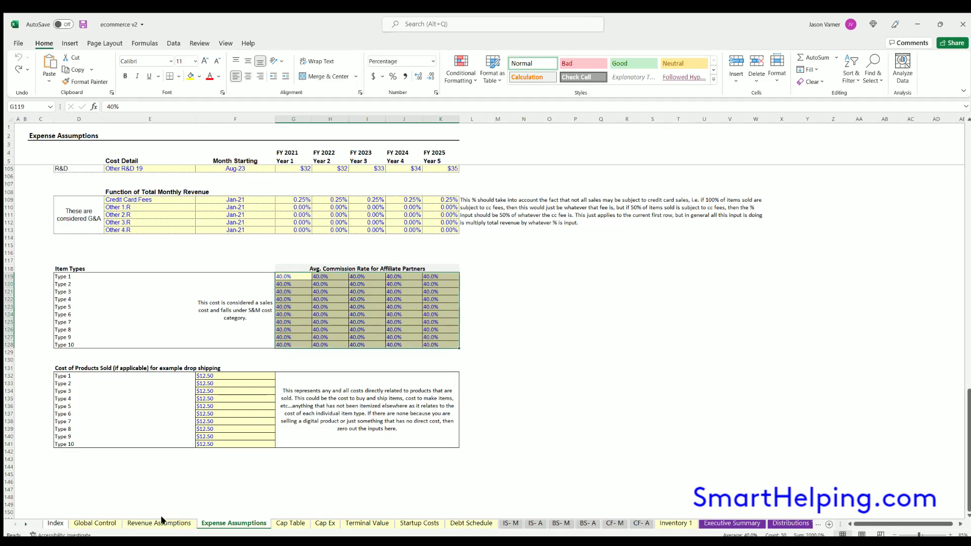
- Cross-check the partner growth and monthly sales per partner sections on the Revenue Assumptions sheet
left_click(161, 523)
scroll(245, 367, "down", 7)
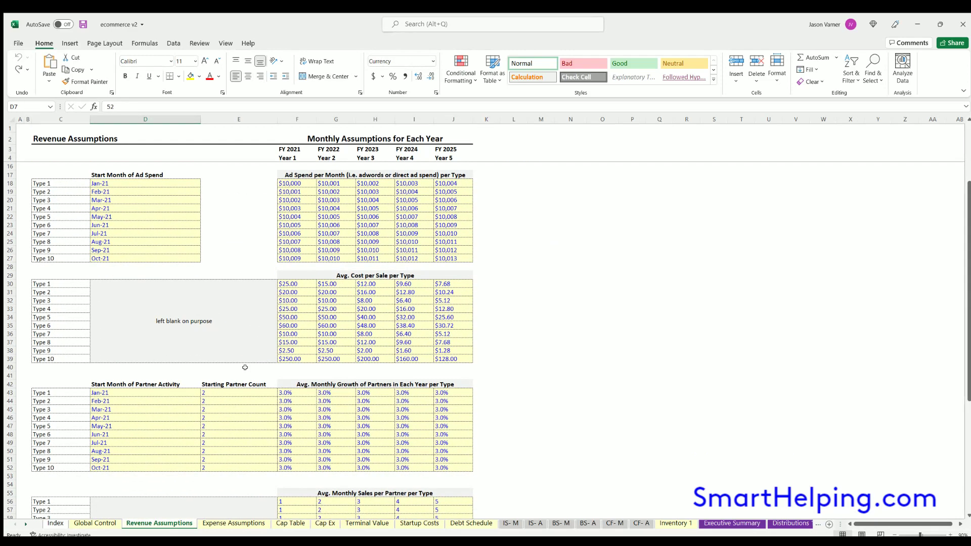
left_click_drag(431, 289, 57, 371)
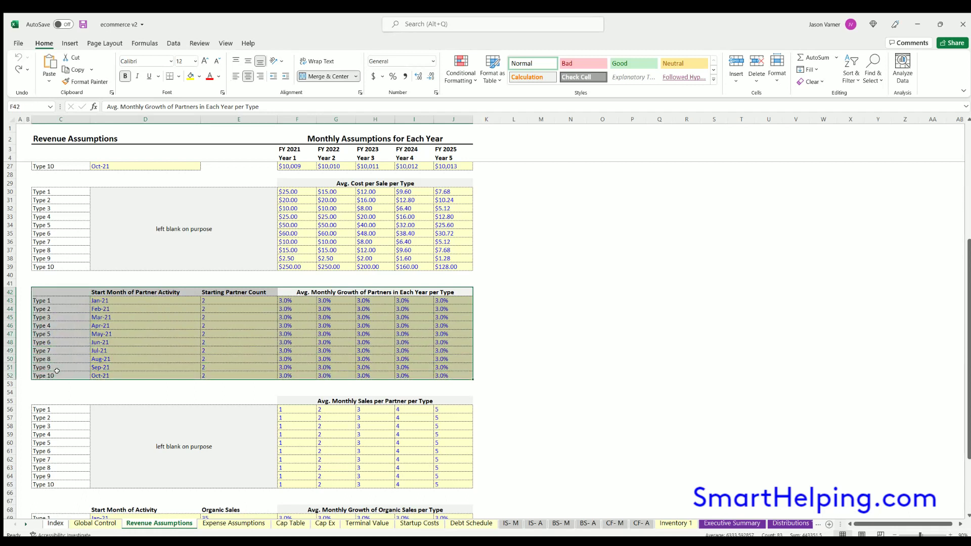
left_click_drag(49, 292, 455, 484)
scroll(325, 362, "down", 4)
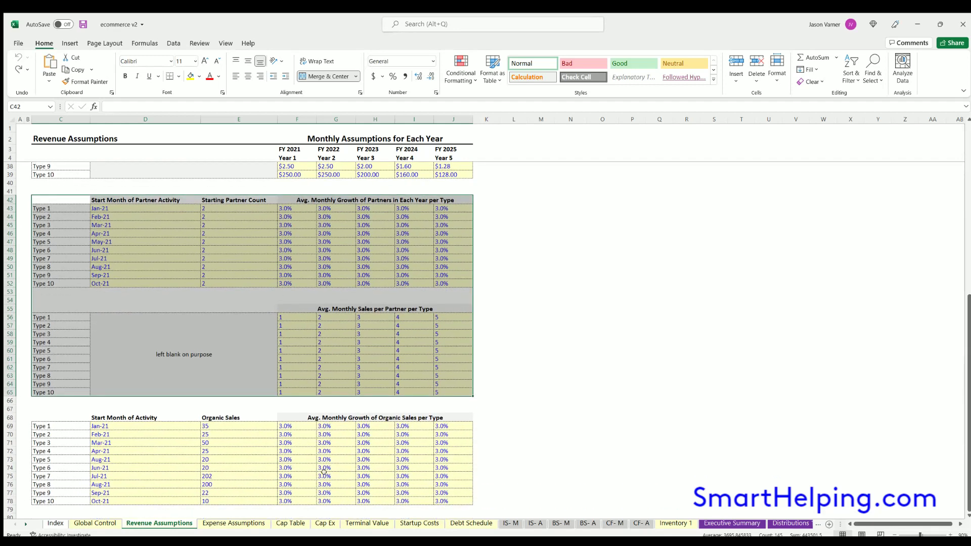
- Return to the Expense Assumptions sheet and check the affiliate commission rates of individual item types in different years
left_click(234, 523)
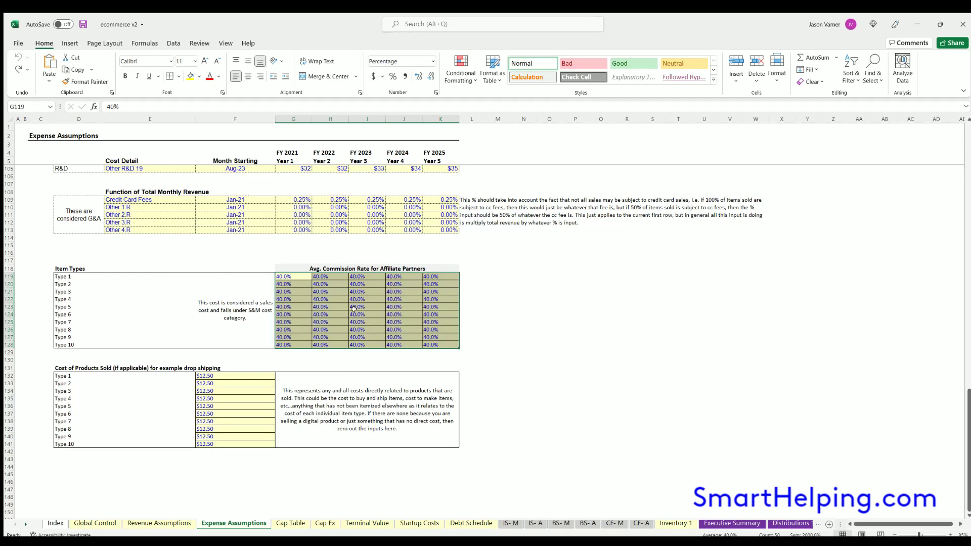
left_click(293, 275)
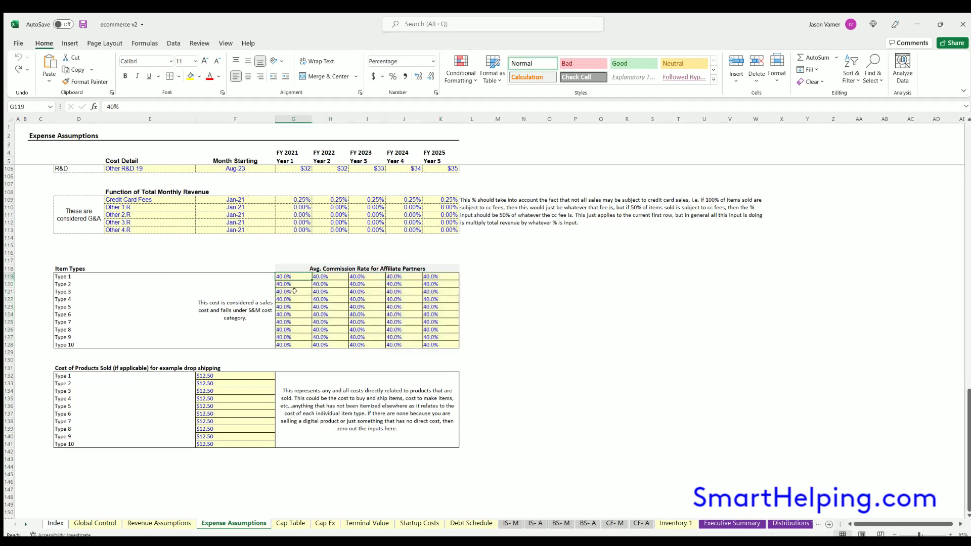
left_click(301, 299)
left_click(333, 306)
left_click(300, 285)
left_click(337, 290)
left_click(377, 295)
left_click(411, 313)
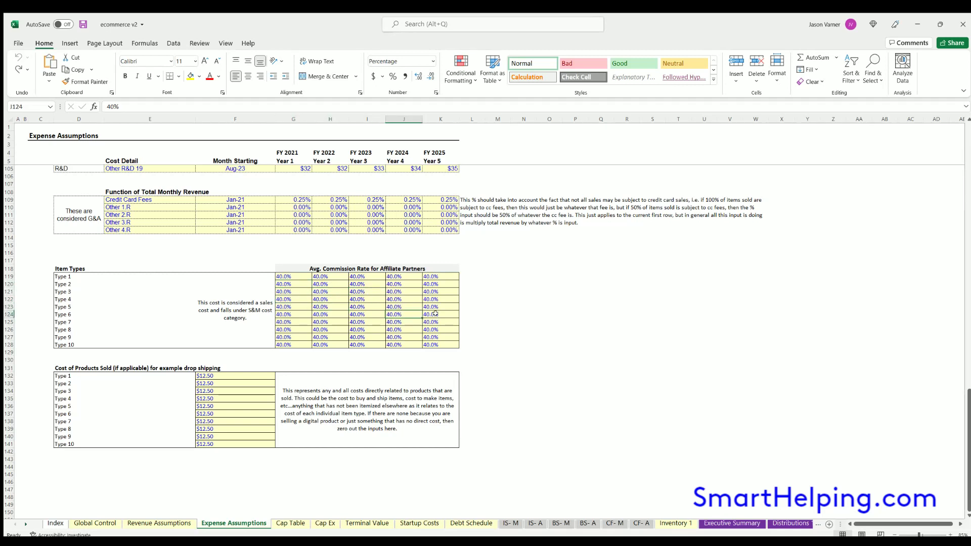
left_click(435, 314)
left_click(400, 300)
left_click(358, 298)
left_click(335, 306)
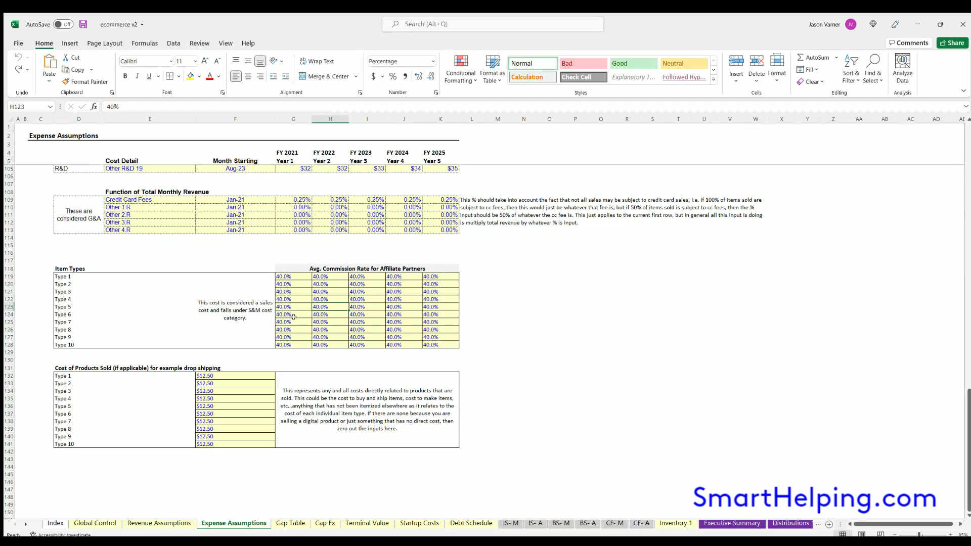
left_click(292, 320)
- Review the Cost of Products Sold section, matching the item types with their unit costs
scroll(279, 314, "down", 4)
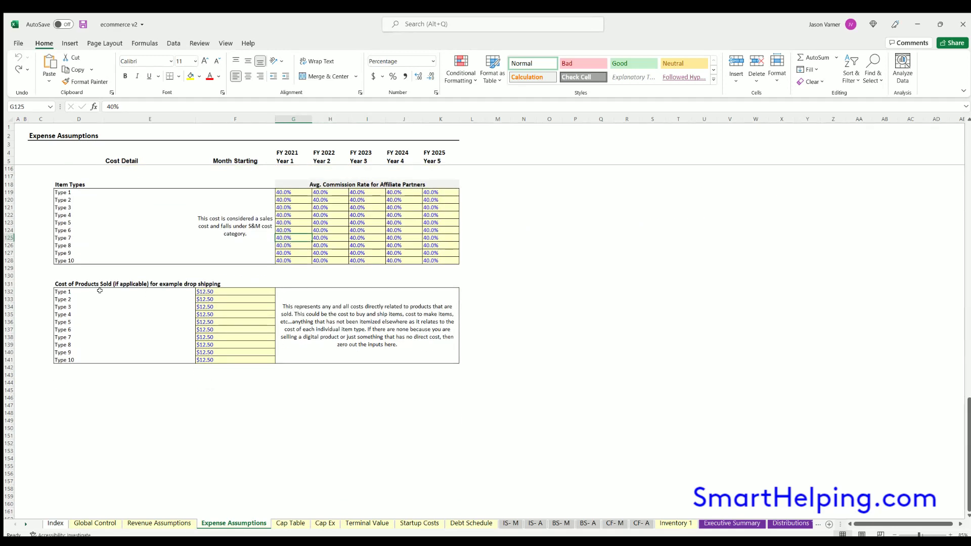
left_click_drag(79, 290, 90, 353)
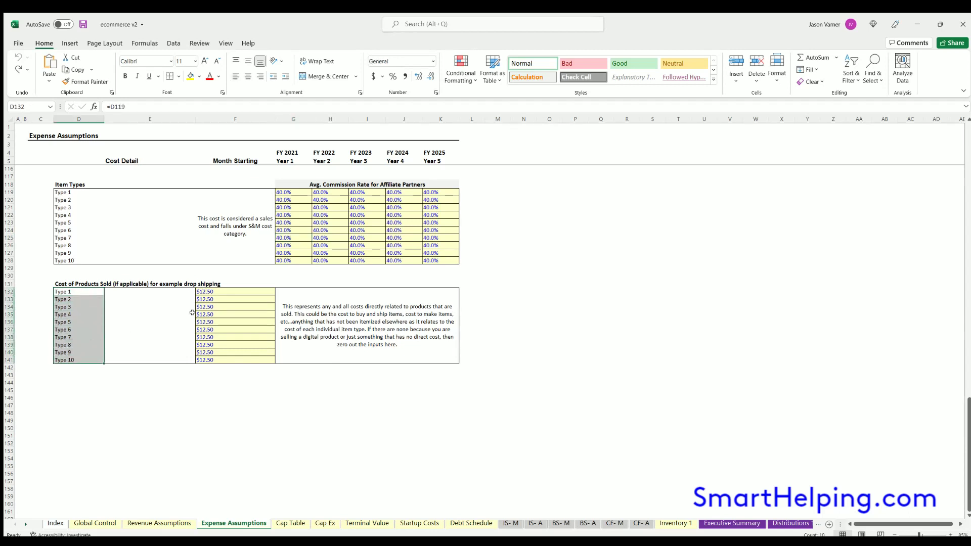
left_click(212, 291)
key("Down")
key("Down")
key("Down")
key("Down")
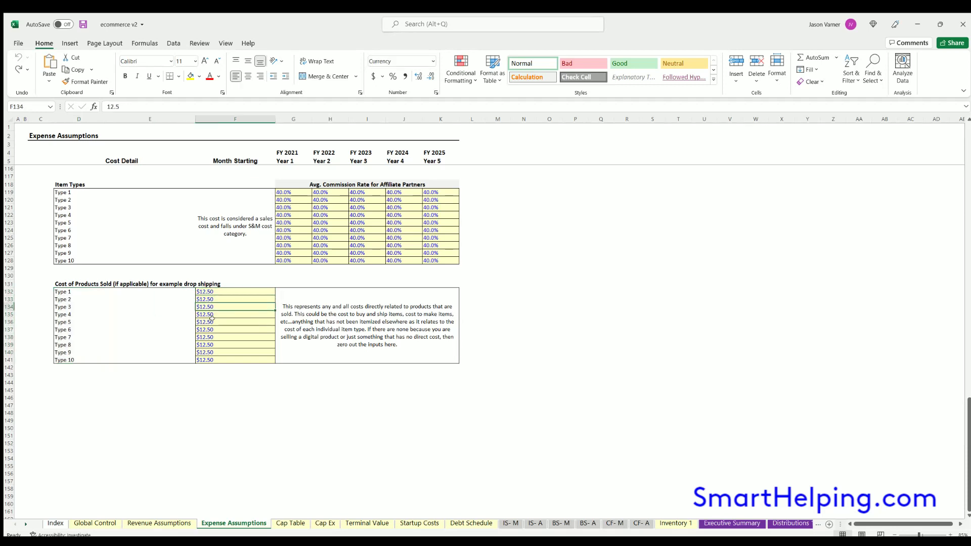
- Recheck the full column of product costs for Type 1 through Type 10
left_click_drag(211, 291, 214, 355)
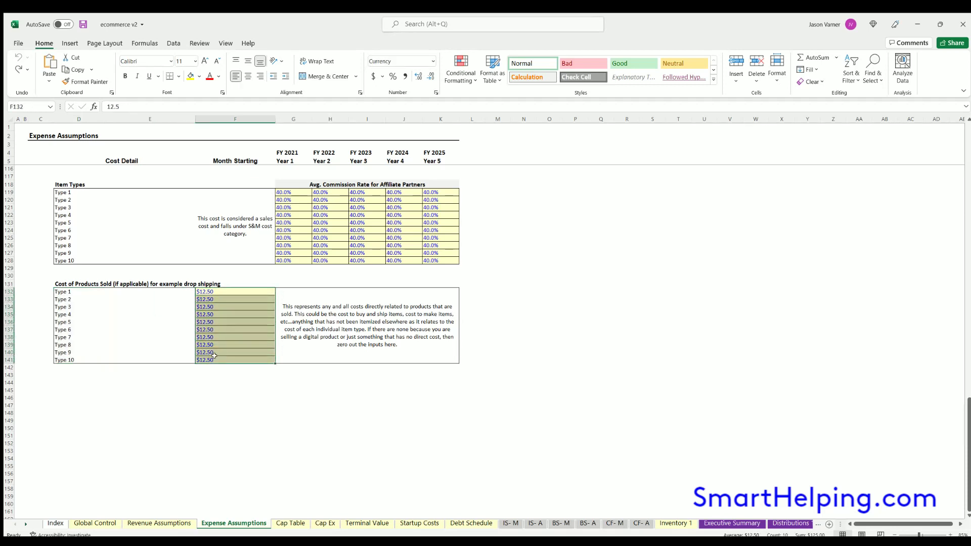
left_click(210, 290)
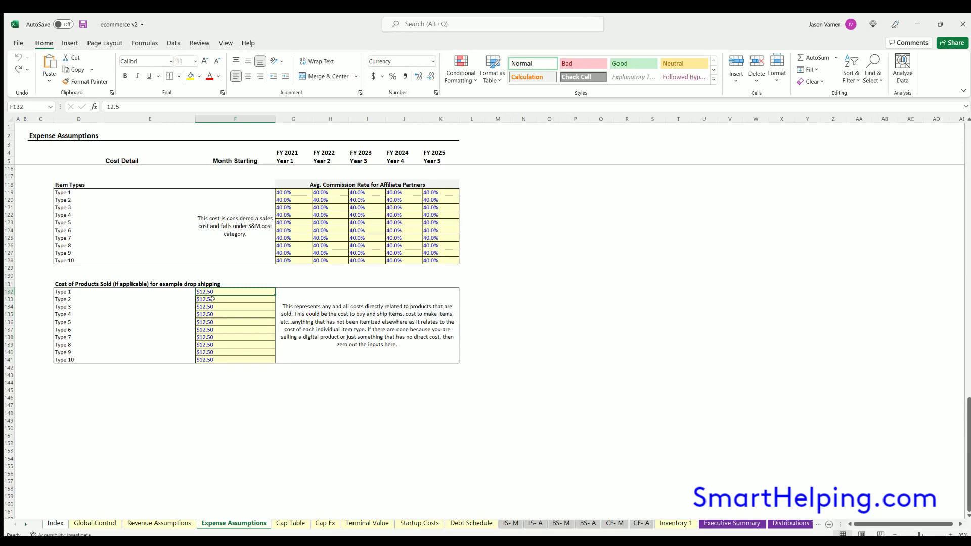
key("Down")
key("Down")
key("Down")
key("Down")
key("Down")
key("Down")
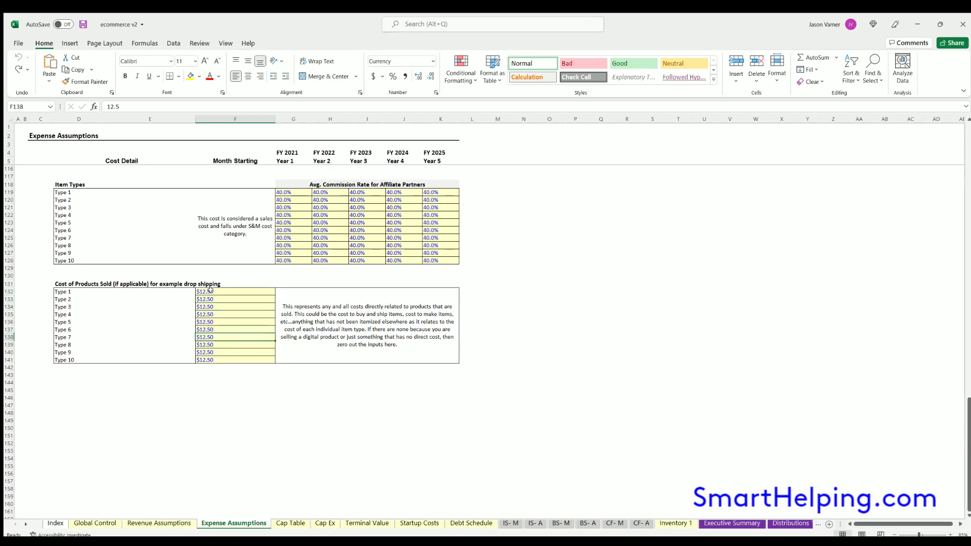
left_click_drag(210, 290, 243, 360)
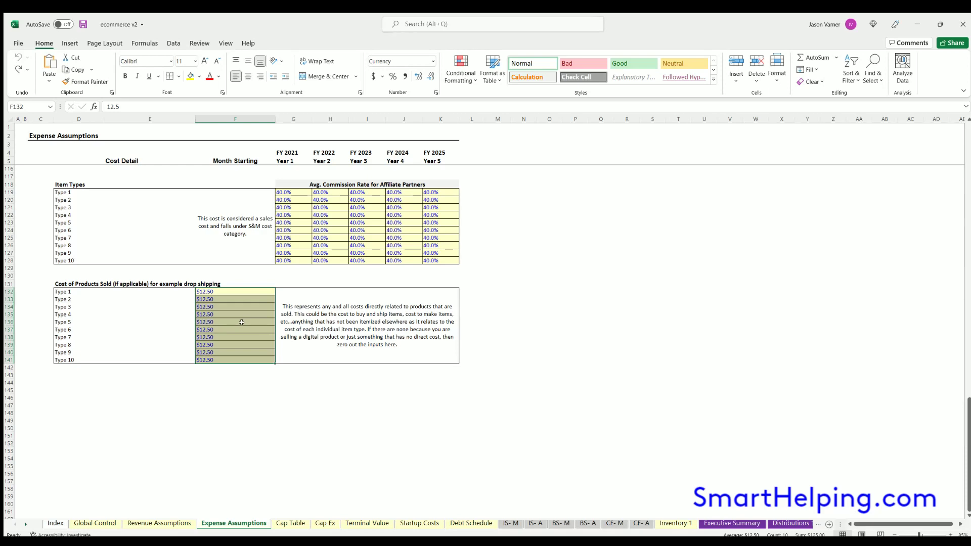
- Examine the inventory pre-pay months and the Jan-21 and Jun-21 inventory purchases on the Inventory 1 sheet
left_click(669, 525)
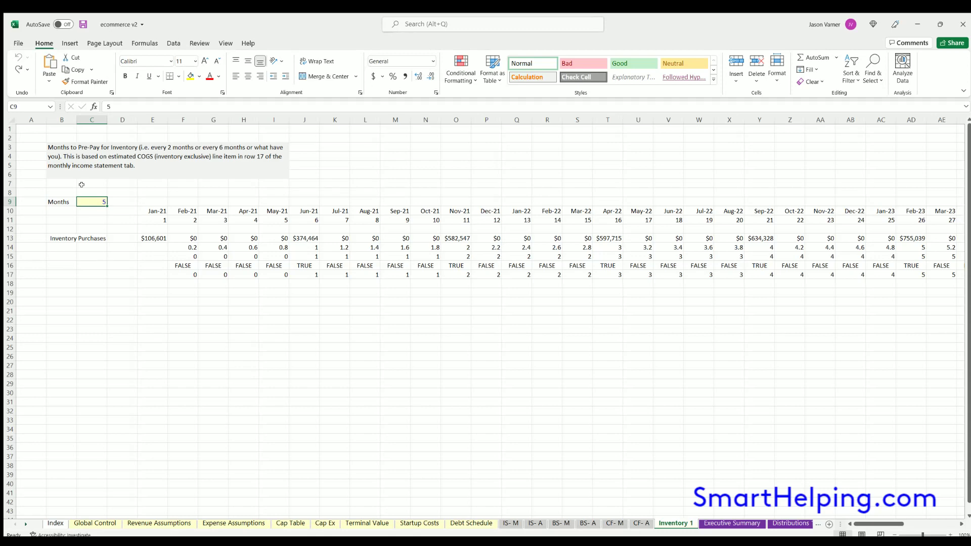
left_click(149, 236)
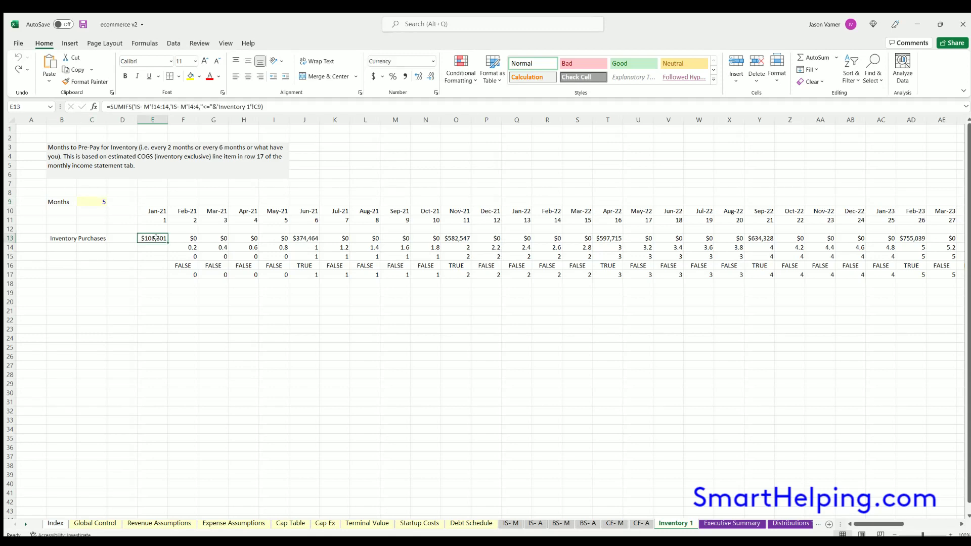
left_click(295, 235)
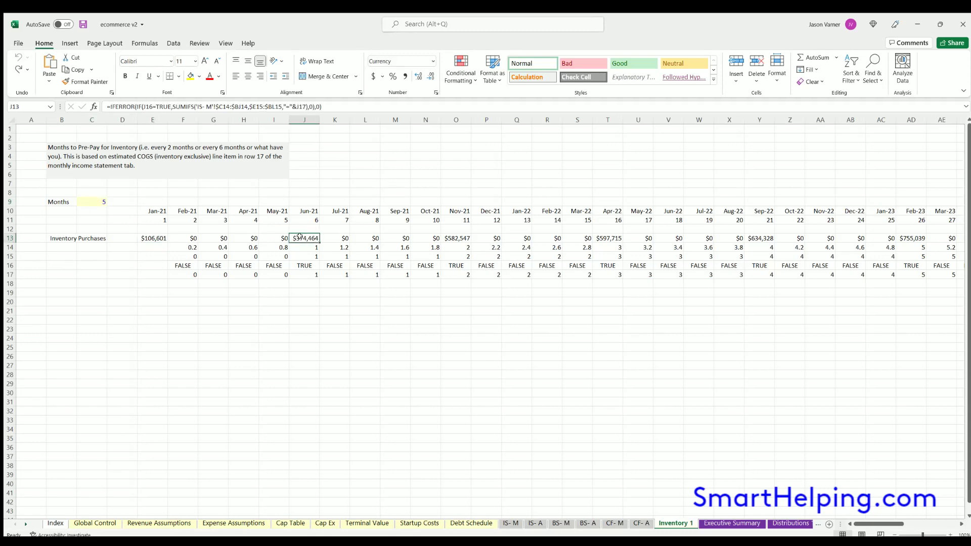
left_click(152, 234)
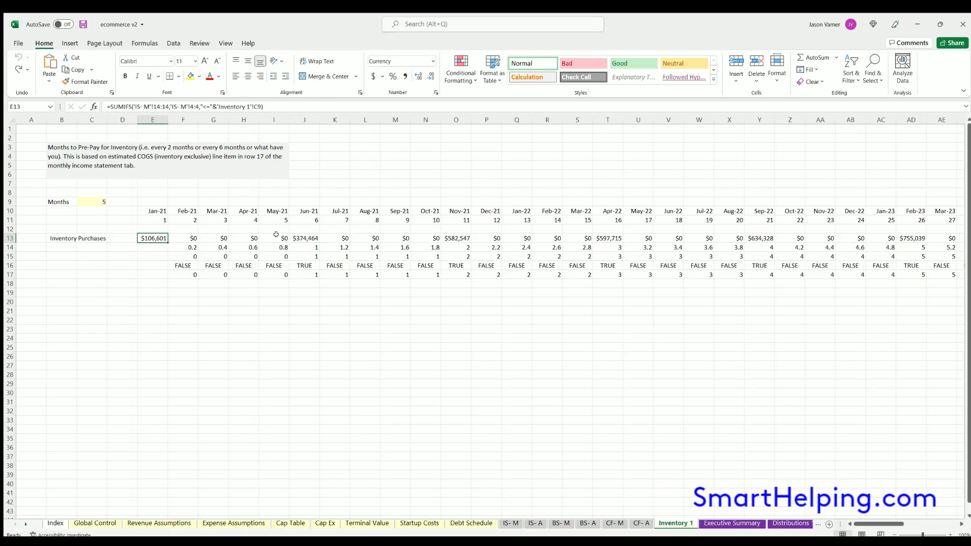
left_click(92, 198)
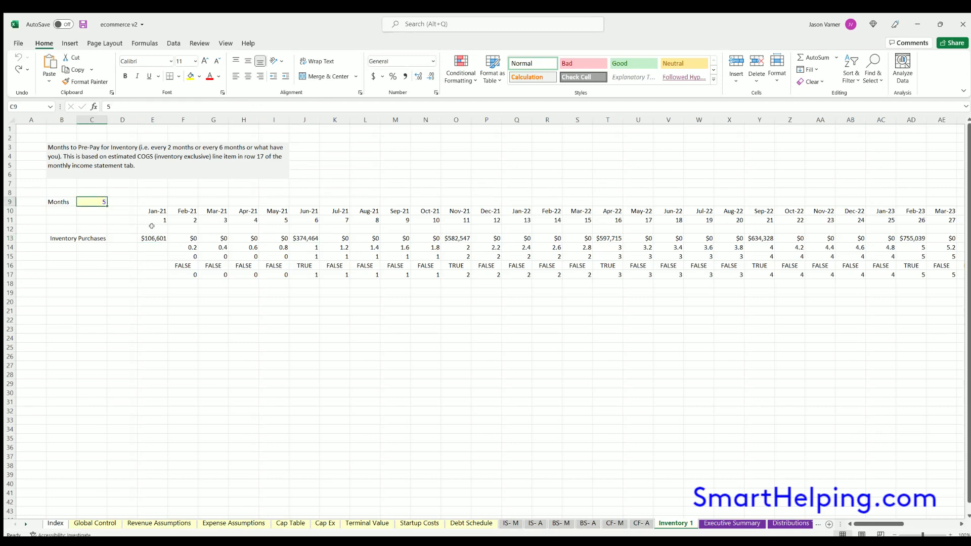
left_click_drag(154, 235, 266, 235)
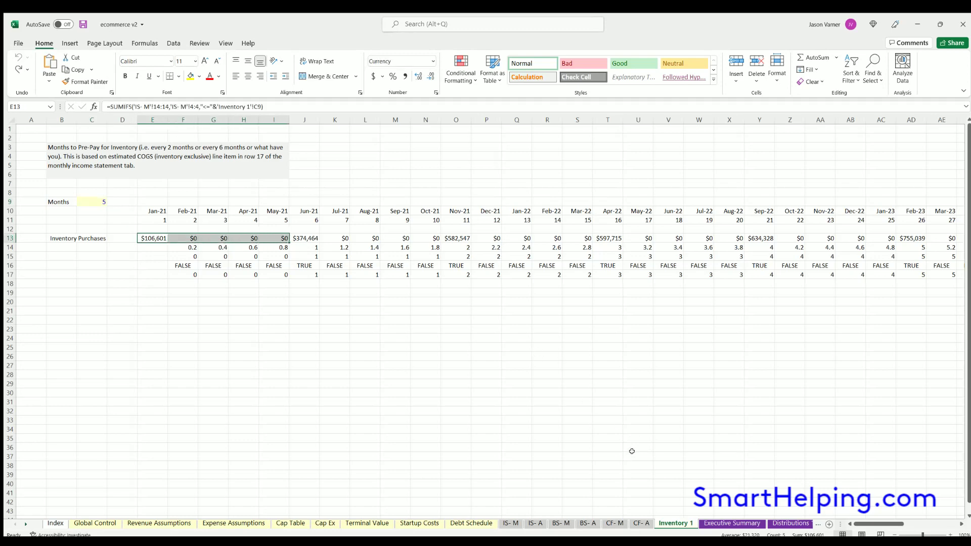
- Glance back over the Expense Assumptions sheet and look over the equity pool on the Cap Table sheet
left_click(235, 523)
scroll(238, 449, "up", 20)
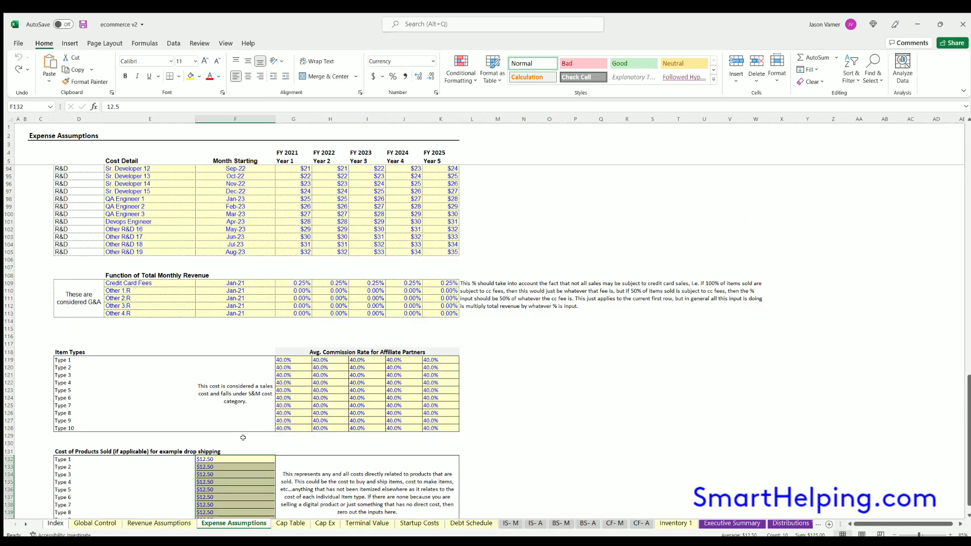
left_click(295, 522)
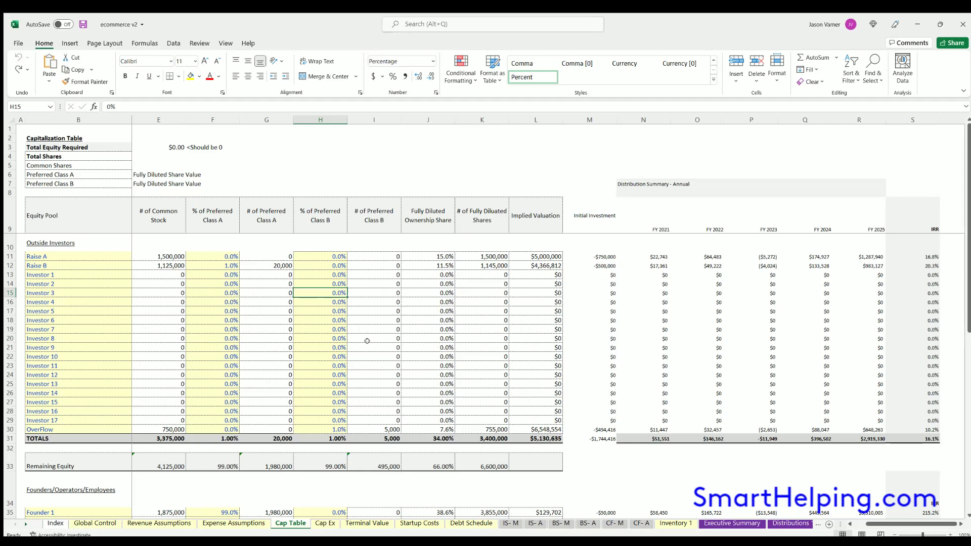
scroll(367, 341, "down", 2)
scroll(359, 354, "up", 2)
- Review the Cap Ex sheet's Building row and the items and cost basis of the remaining assets
left_click(320, 524)
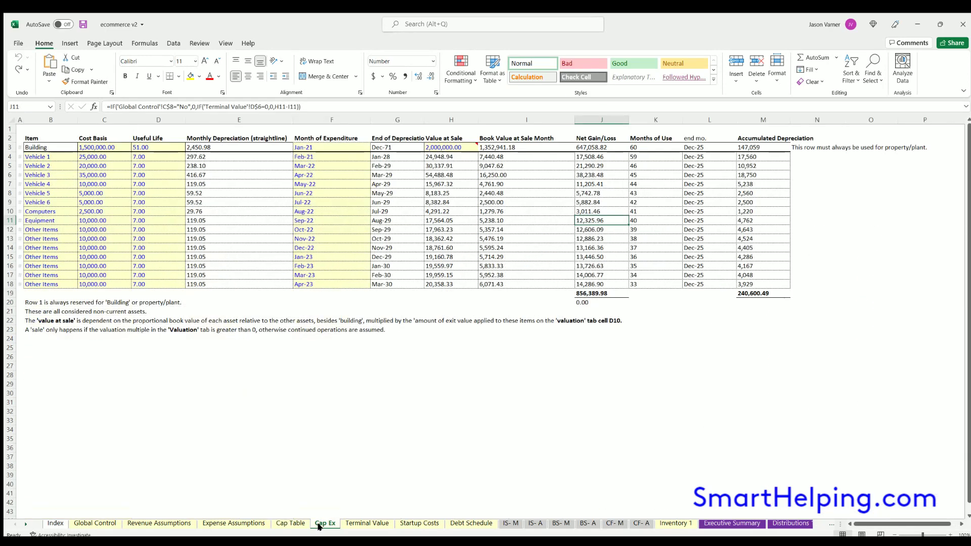
left_click(43, 153)
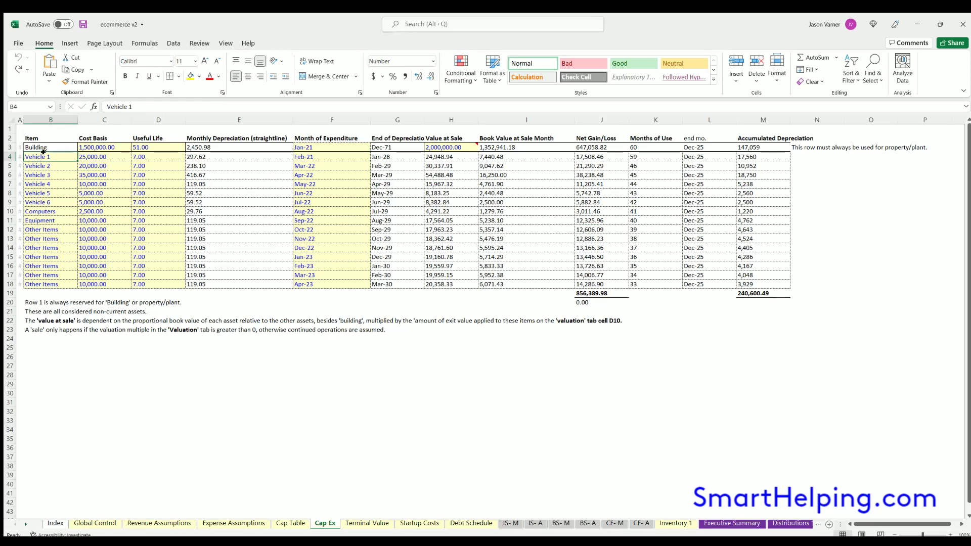
left_click_drag(43, 148, 744, 144)
left_click_drag(46, 155, 105, 284)
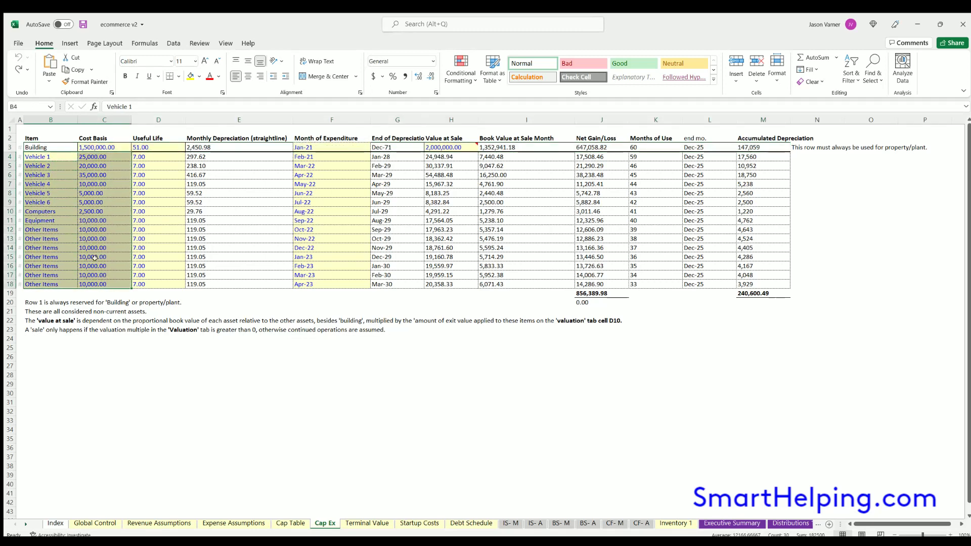
- Check Vehicle 5's cost basis, useful life, monthly depreciation and month of expenditure
left_click(103, 194)
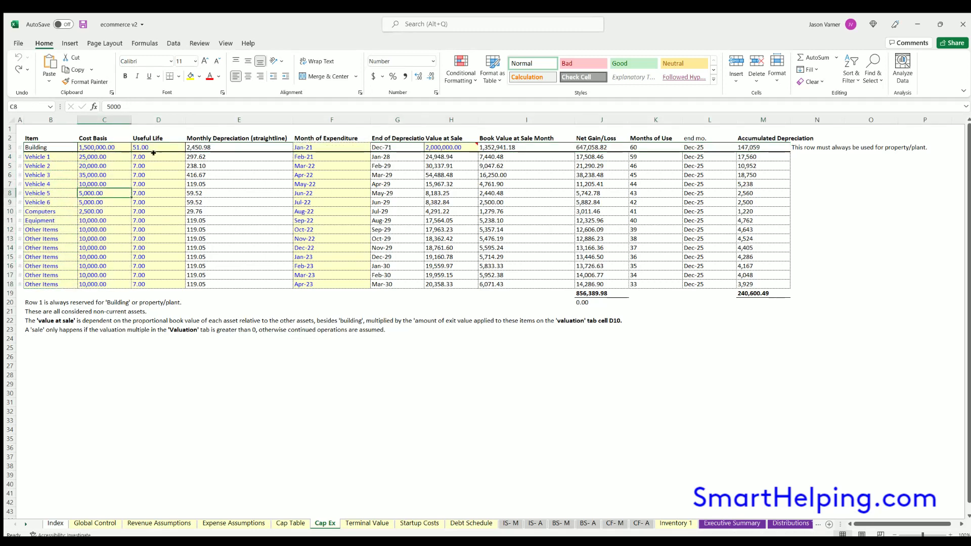
key("Right")
key("Right")
key("Right")
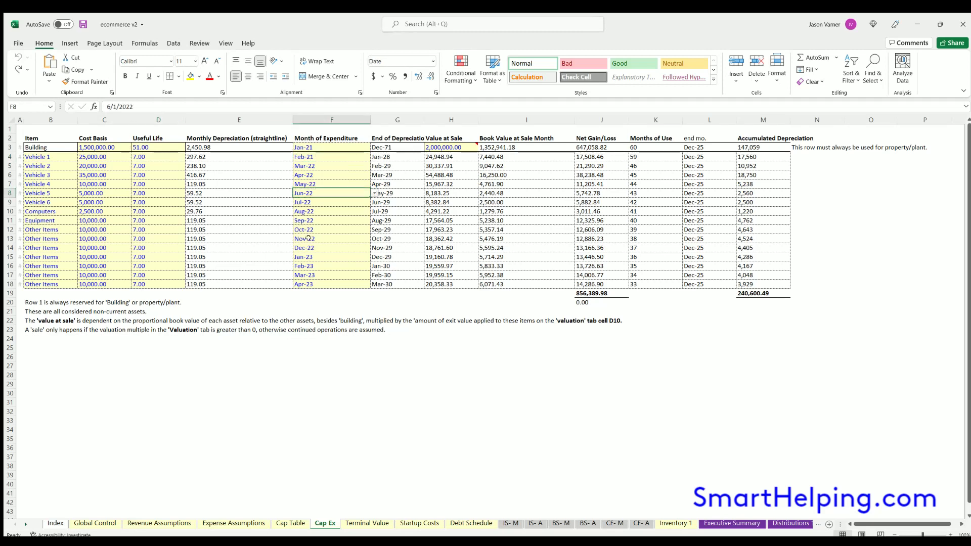
- Look over the Cap Ex assets' months of expenditure and the end-of-depreciation formula in the first Other Items row
key("Down")
key("Down")
key("Down")
key("Down")
key("Down")
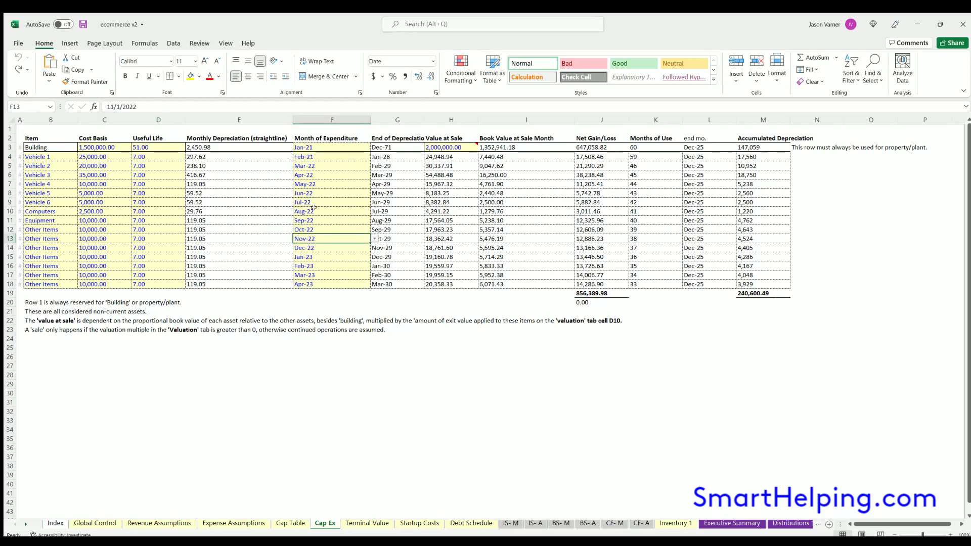
left_click_drag(45, 157, 145, 276)
left_click_drag(314, 156, 317, 185)
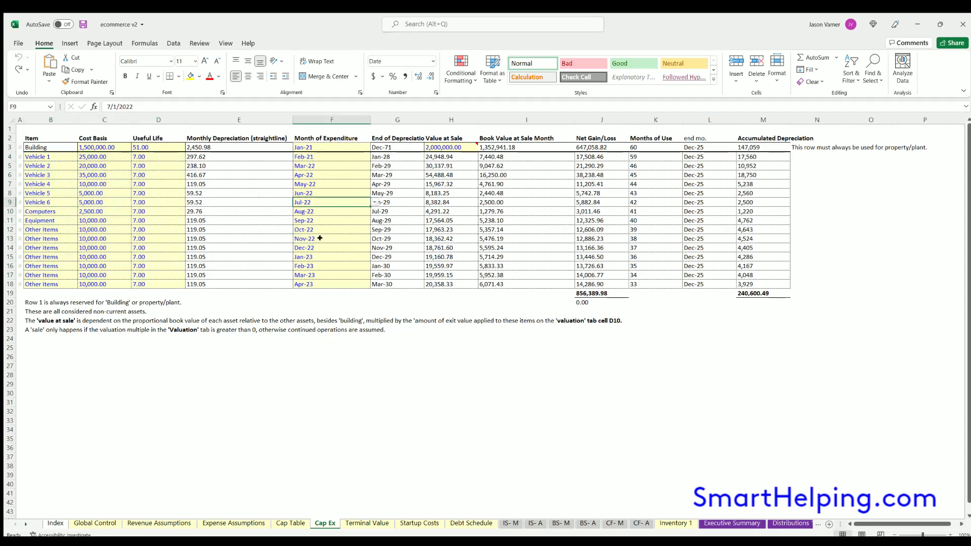
left_click(393, 228)
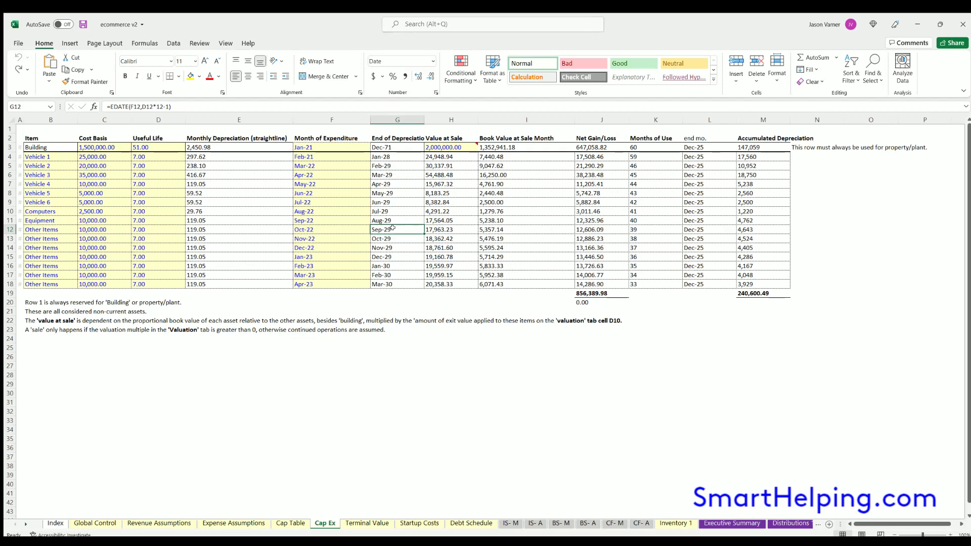
left_click(308, 149)
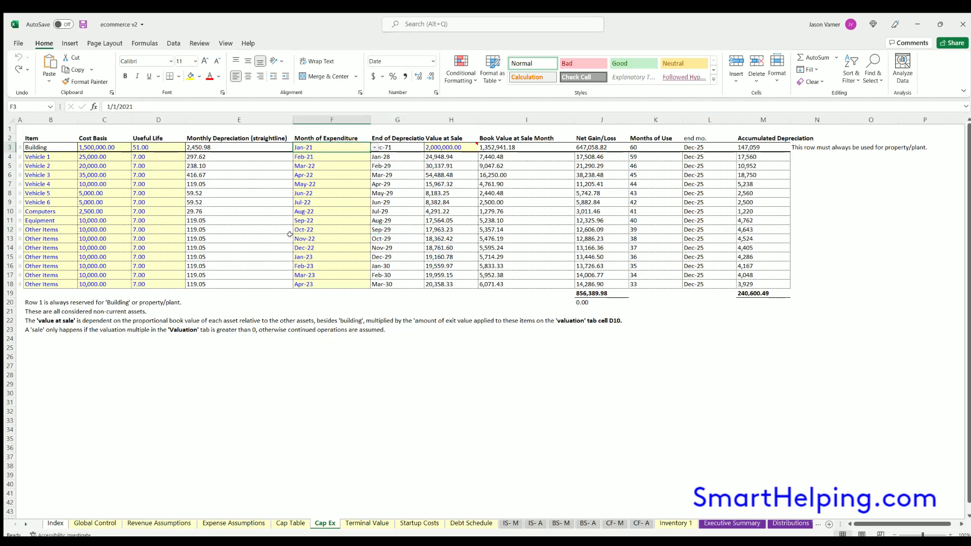
- Check the Computers item and the Equipment row's item, cost basis and useful life
left_click(36, 207)
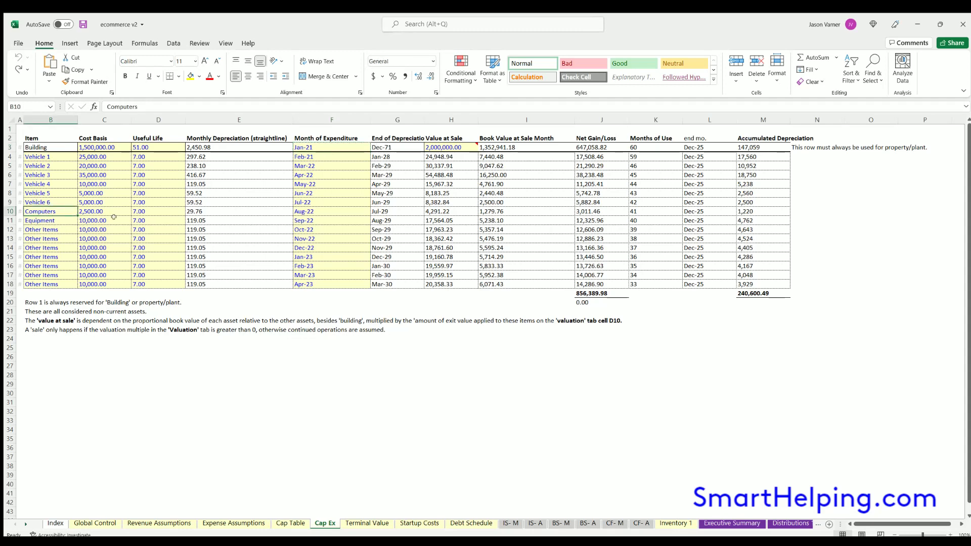
left_click(101, 220)
left_click(159, 215)
left_click_drag(138, 216, 63, 220)
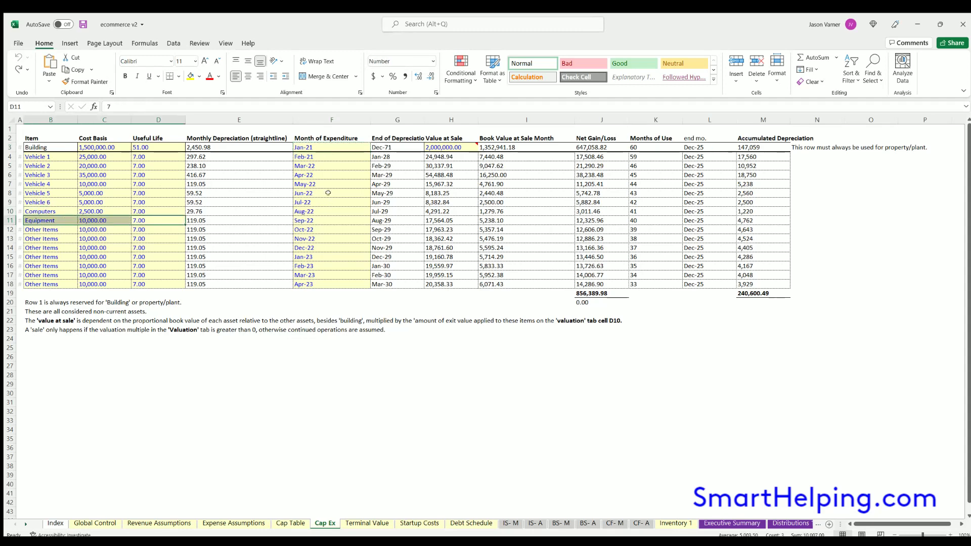
- Go through the whole Month of Expenditure column, from the Building row down to the last Other Items row
left_click_drag(318, 147, 319, 284)
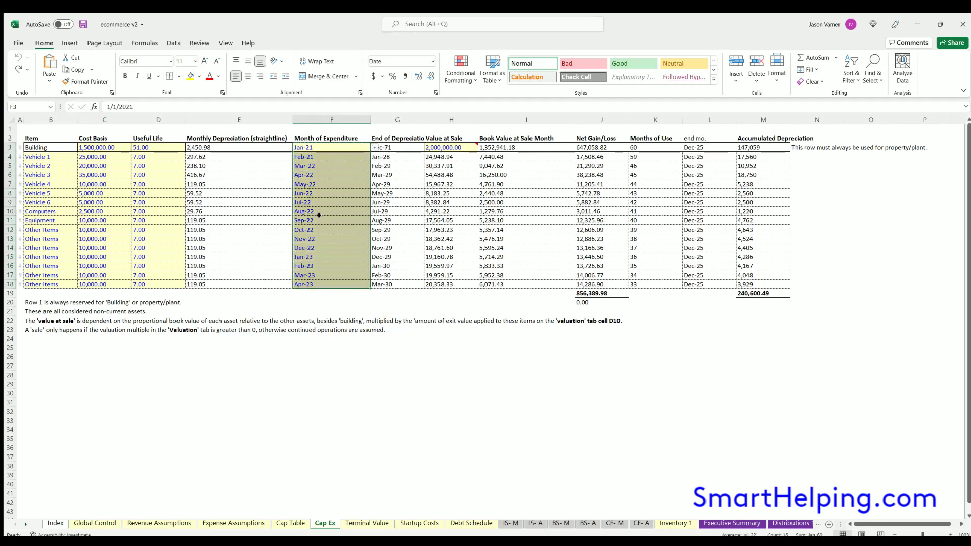
left_click(320, 220)
left_click(326, 257)
left_click(326, 208)
left_click(335, 230)
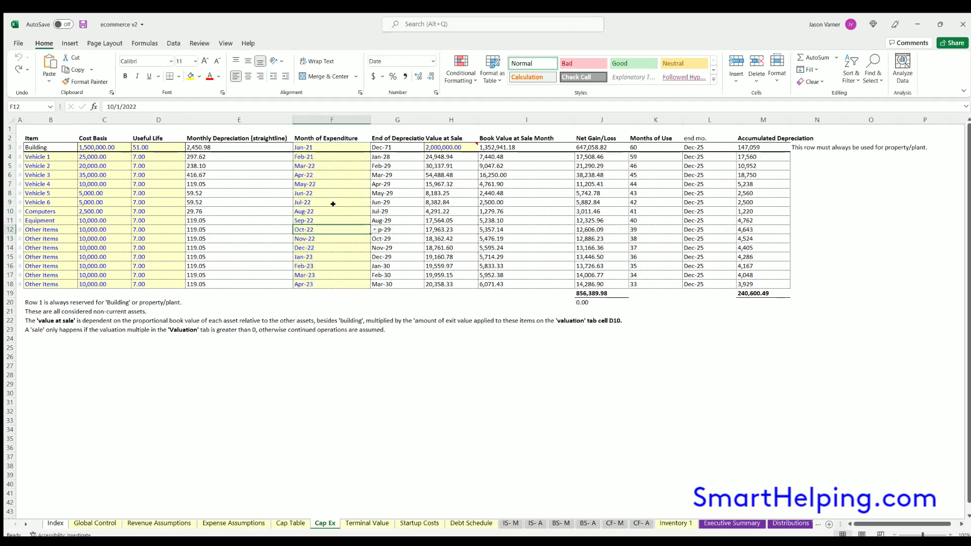
left_click(332, 210)
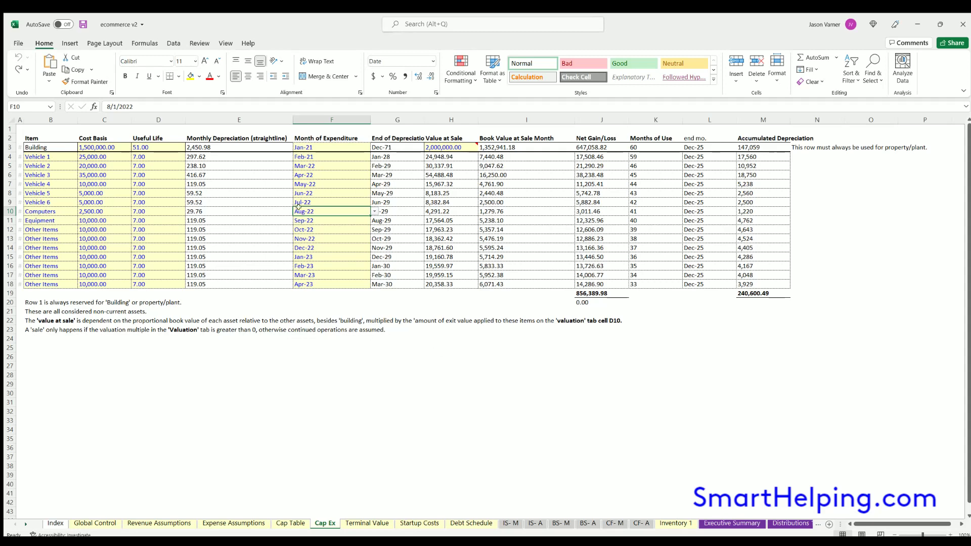
- Review the % As Extraordinary Income input on the Terminal Value sheet against the tax rates on the Global Control sheet
left_click(367, 523)
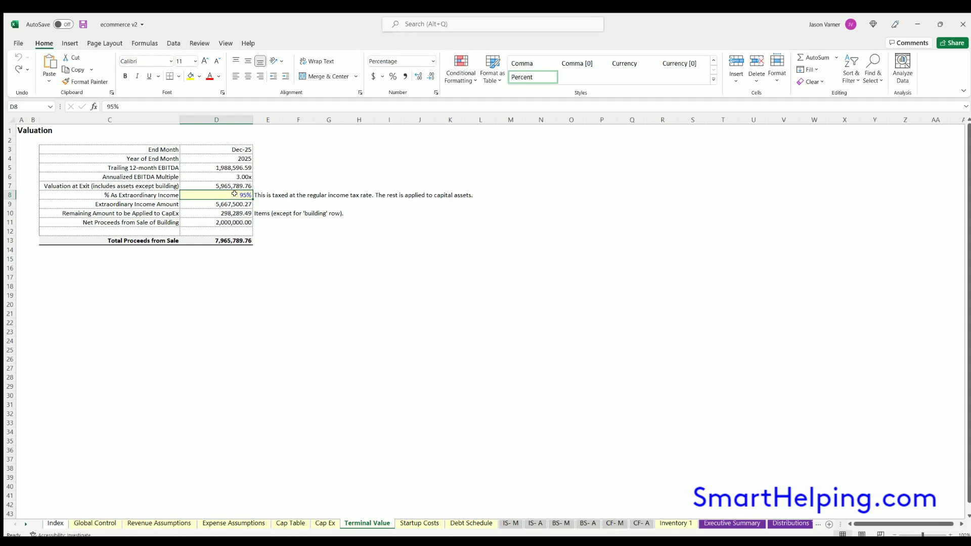
left_click(90, 524)
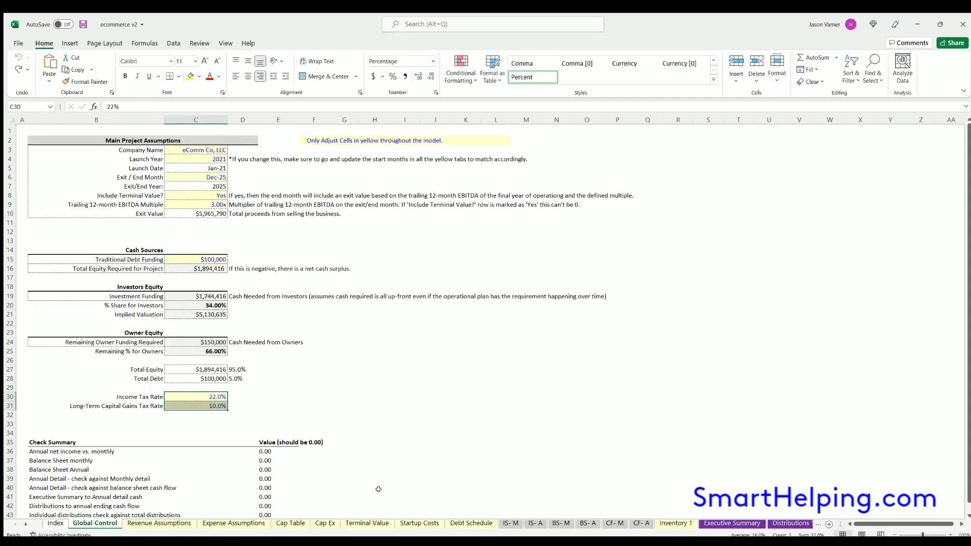
left_click(325, 524)
left_click(367, 523)
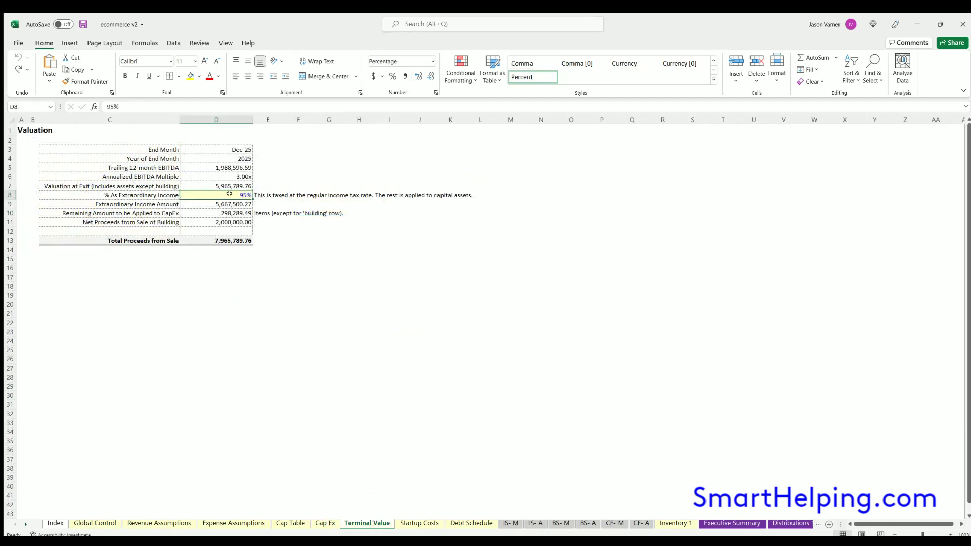
- Review the one-time cost items and their amounts on the Startup Costs sheet
left_click(420, 523)
mouse_move(91, 144)
left_mouse_down()
mouse_move(163, 250)
mouse_move(167, 278)
left_mouse_up()
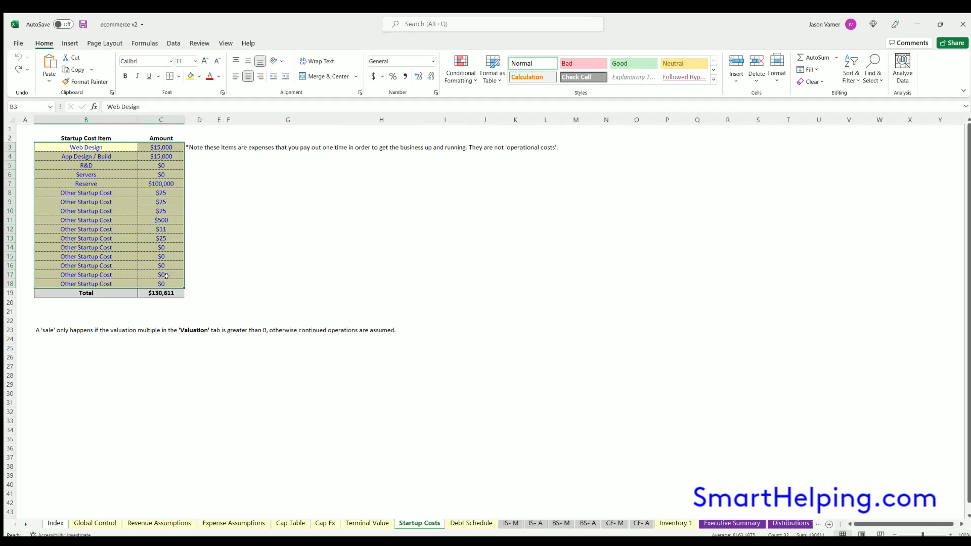
left_click(105, 145)
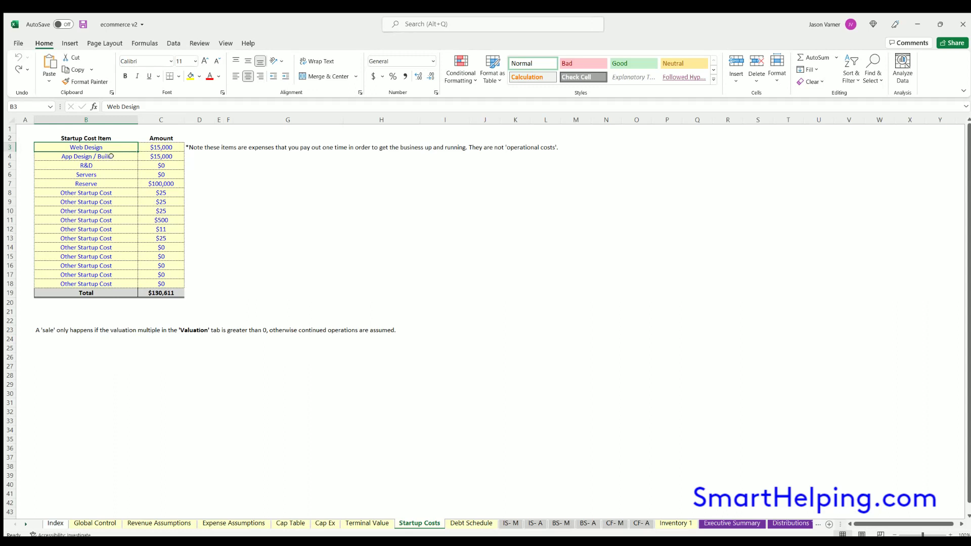
left_click_drag(159, 143, 160, 284)
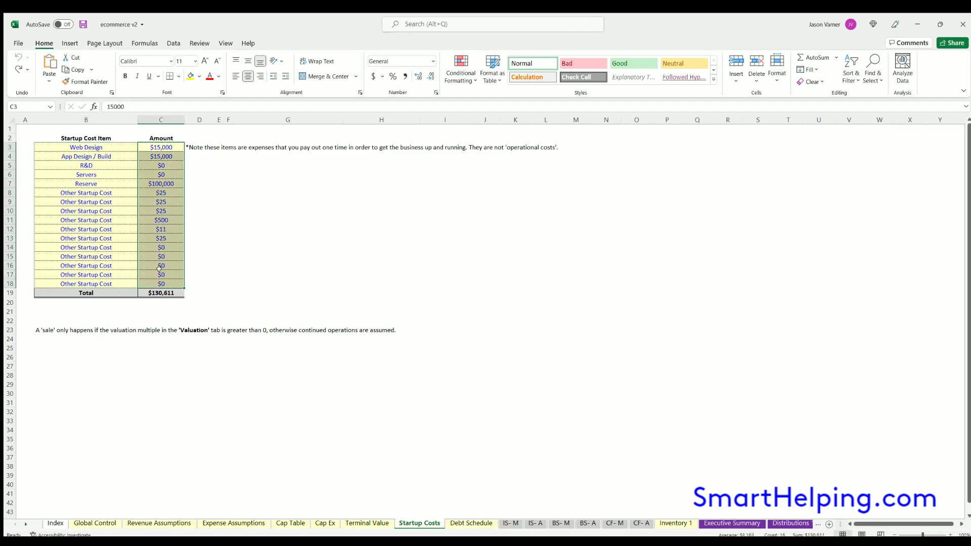
- Examine the Debt Schedule's financed amount and loan inputs, and the payment formula for payment number 60
left_click(471, 524)
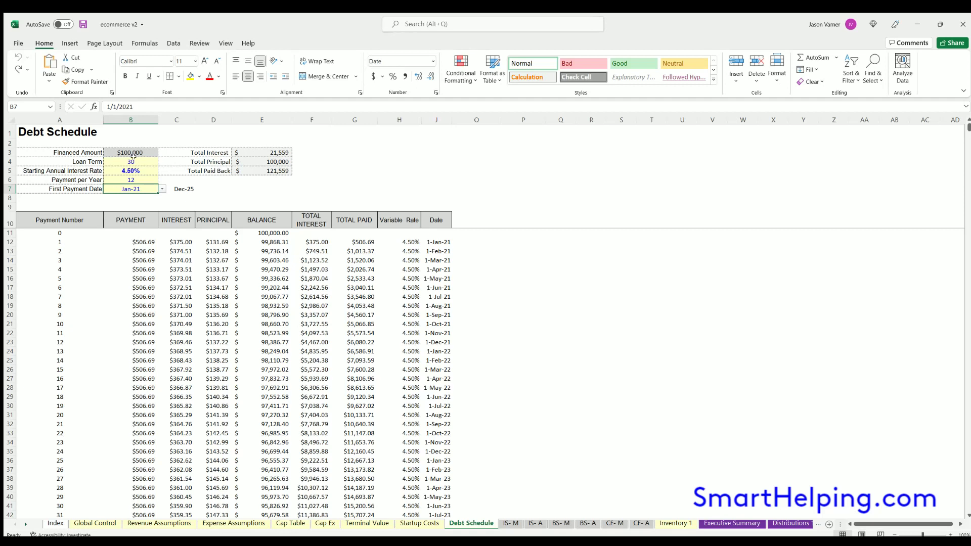
left_click_drag(133, 159, 130, 188)
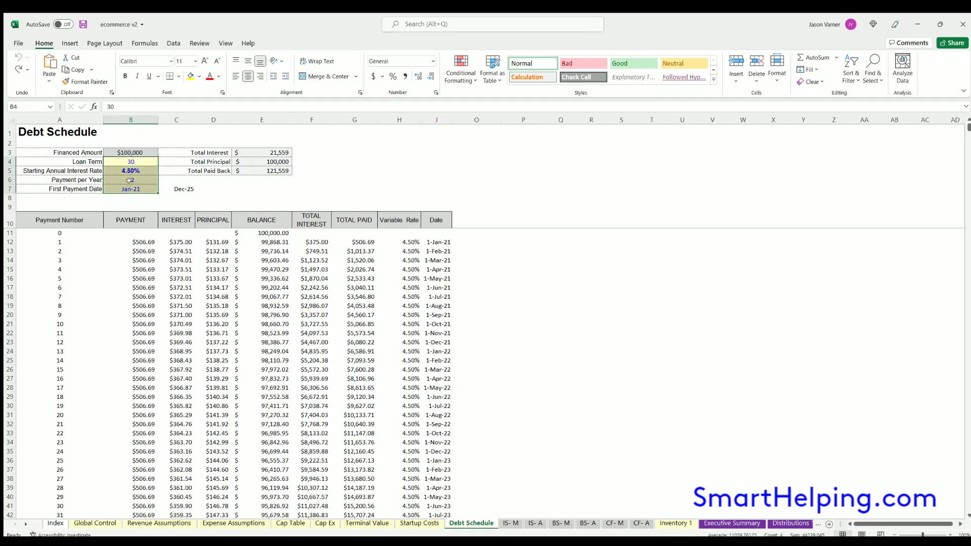
left_click(128, 151)
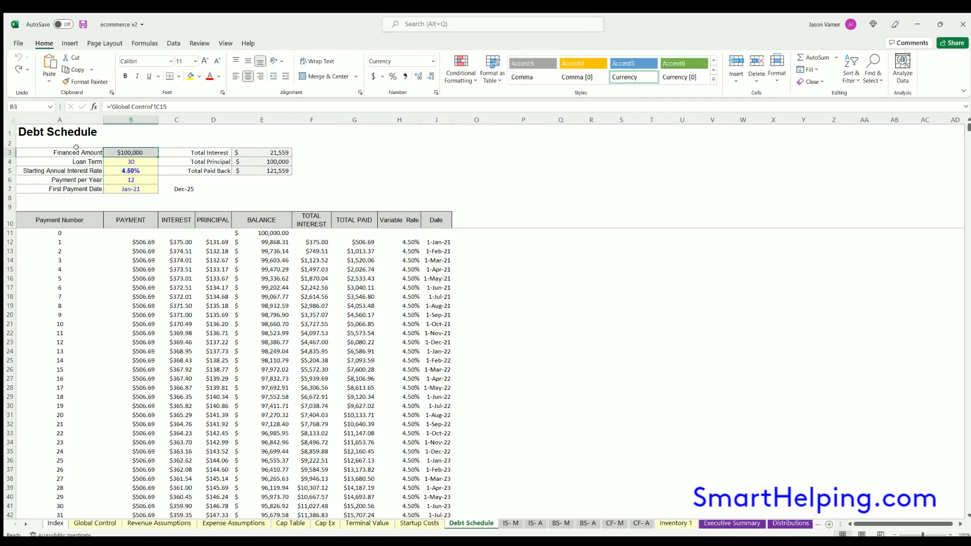
left_click(134, 161)
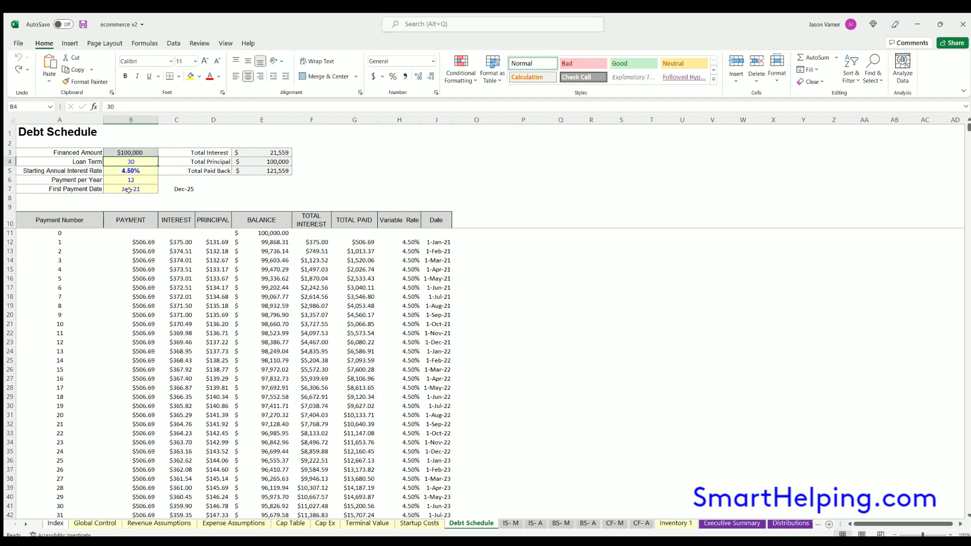
scroll(174, 341, "down", 18)
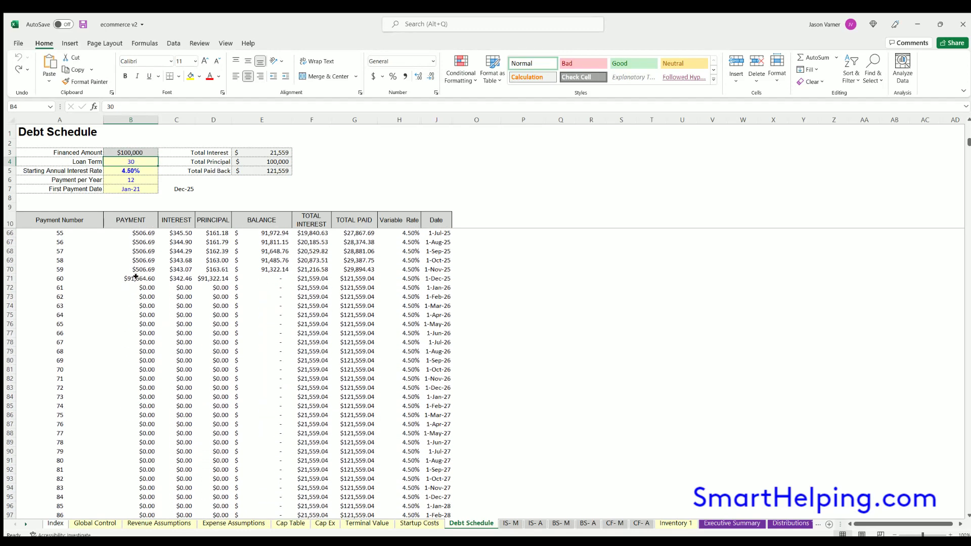
left_click(135, 278)
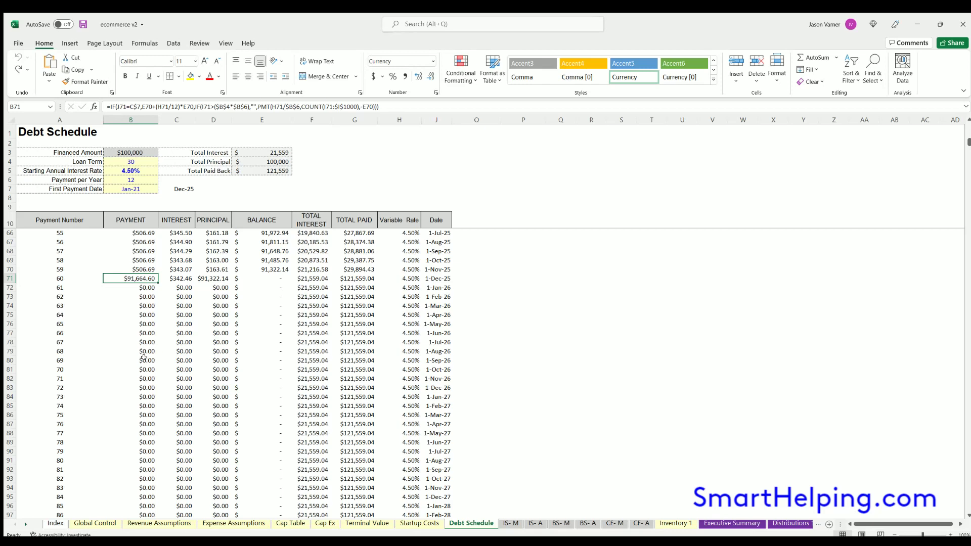
- Switch off Include Terminal Value? on the Global Control sheet and check the Debt Schedule's payments from number 60 onward
left_click(94, 523)
left_click(231, 195)
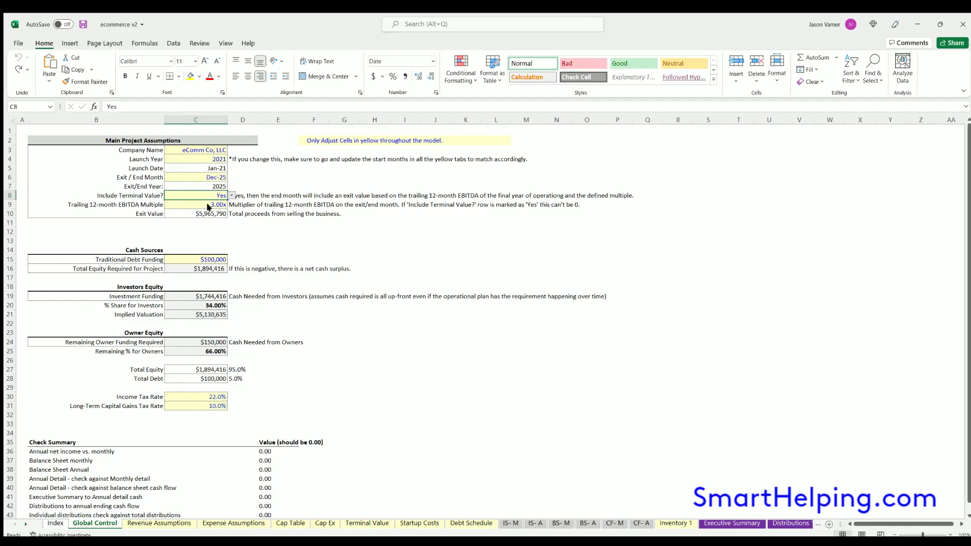
left_click(210, 209)
left_click(466, 524)
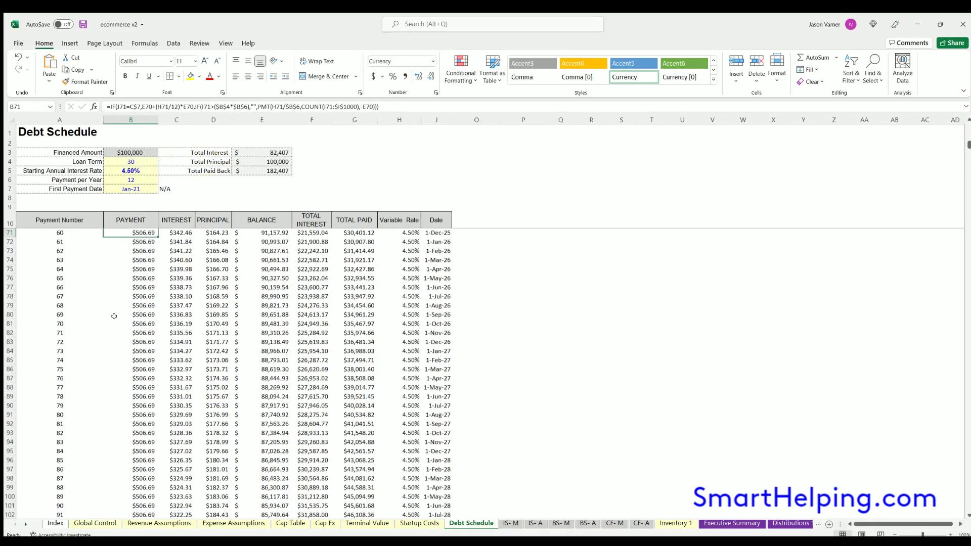
scroll(141, 358, "down", 20)
scroll(141, 358, "up", 20)
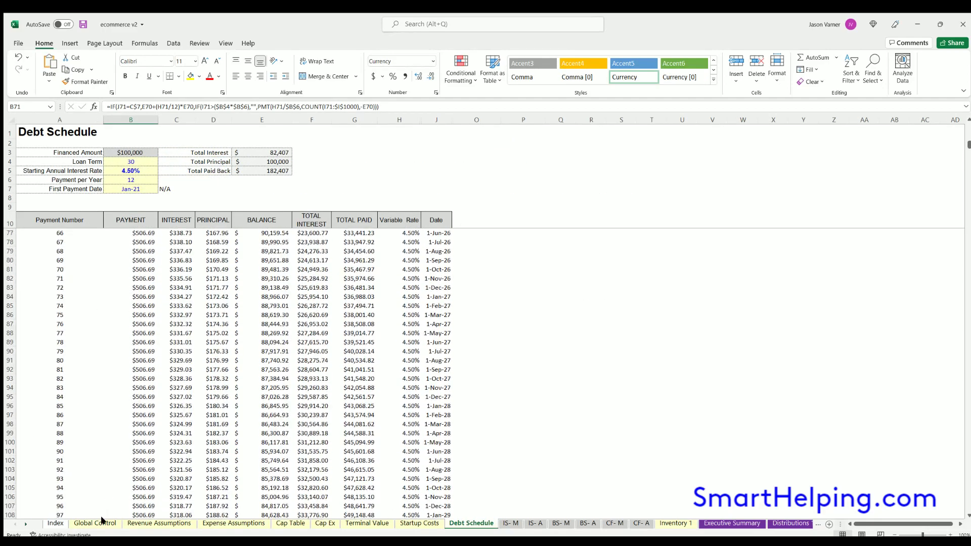
- Set Include Terminal Value? back to Yes on the Global Control sheet and recheck the Debt Schedule's payments
left_click(94, 523)
left_click(232, 196)
left_click(209, 202)
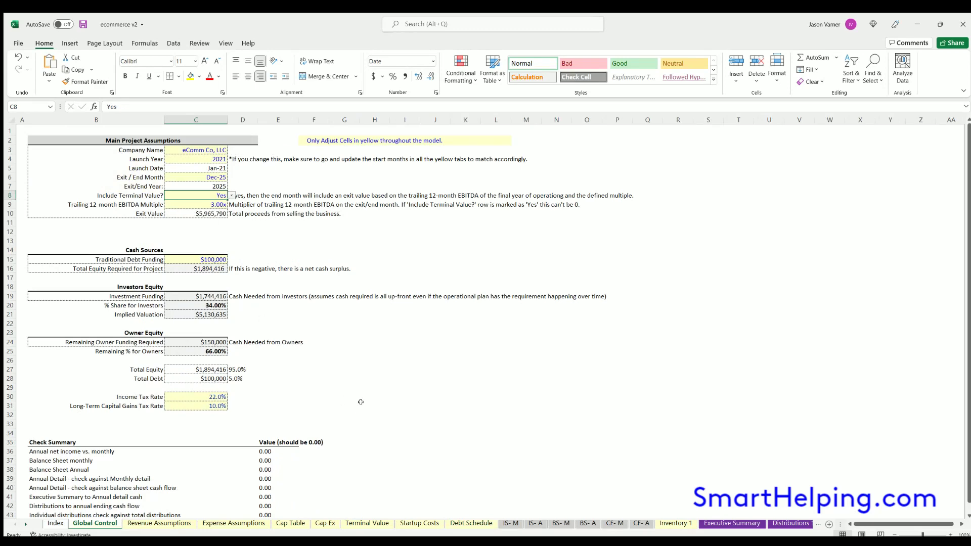
left_click(469, 523)
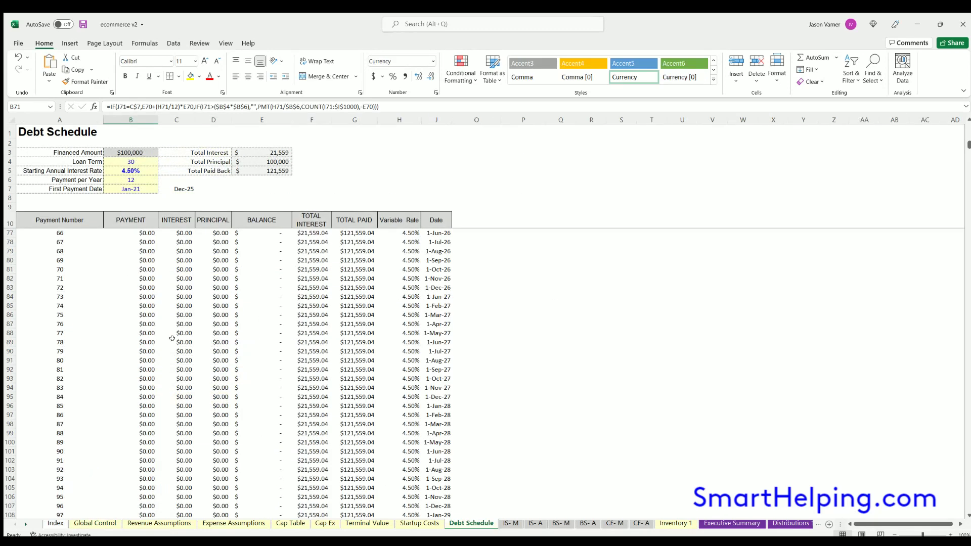
scroll(163, 369, "down", 2)
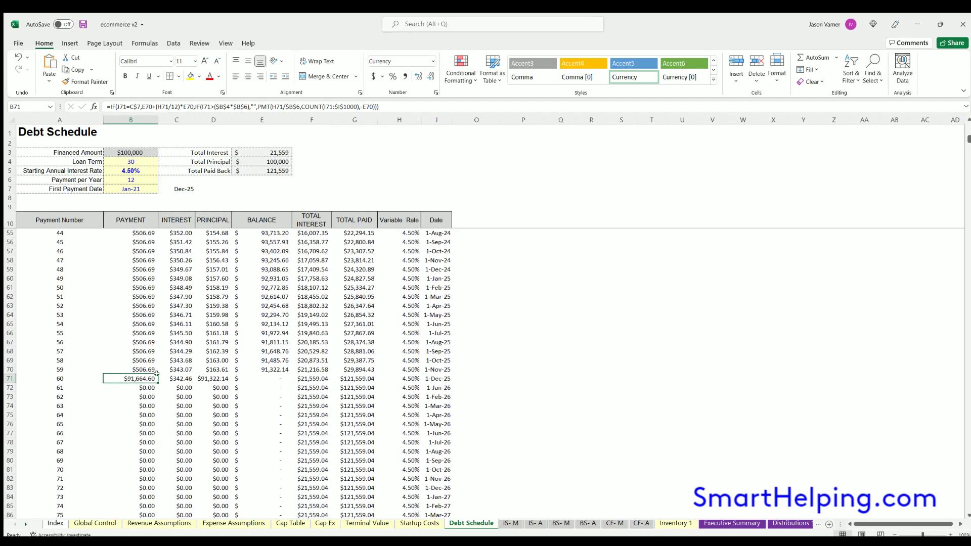
scroll(210, 377, "up", 15)
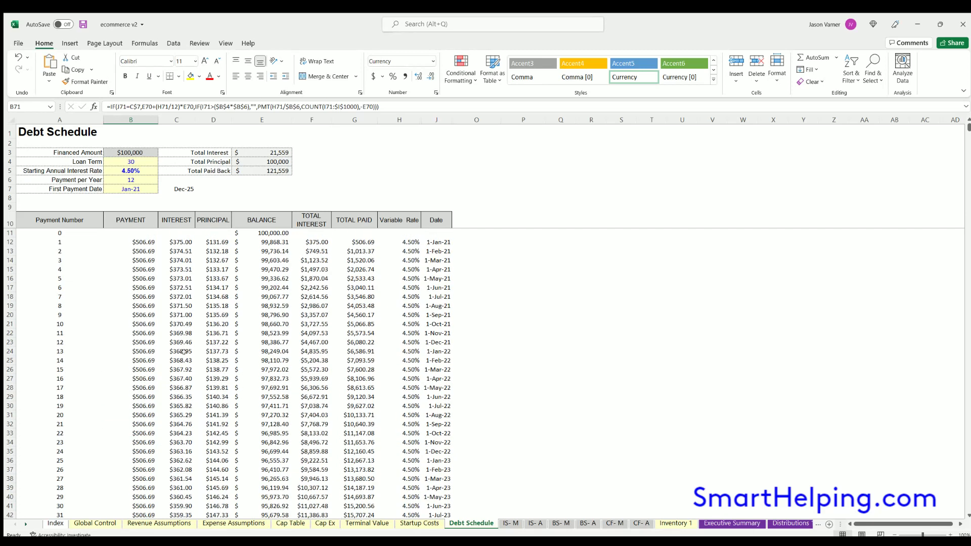
- Examine the Sales line and the first three months' Gross Profit Margin on the IS- M monthly income statement
left_click(511, 523)
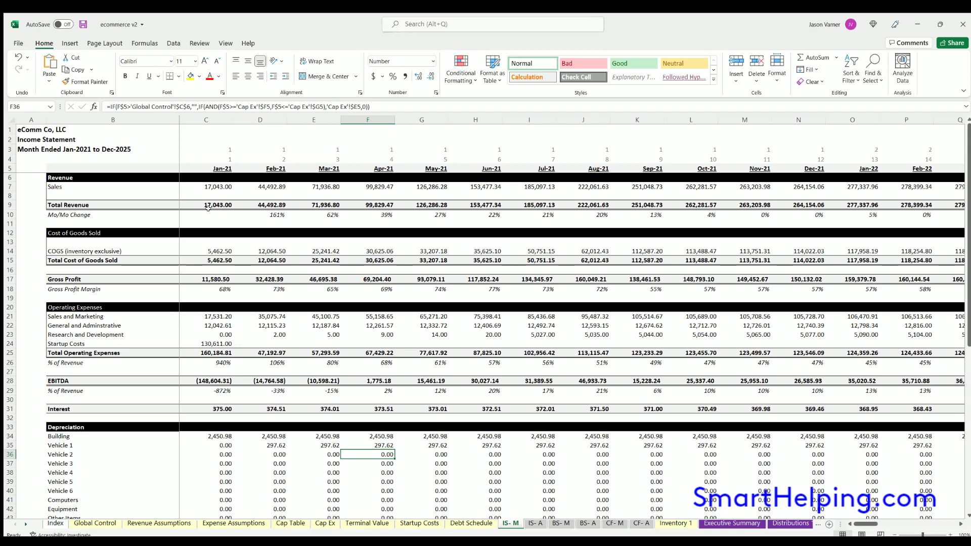
left_click(61, 185)
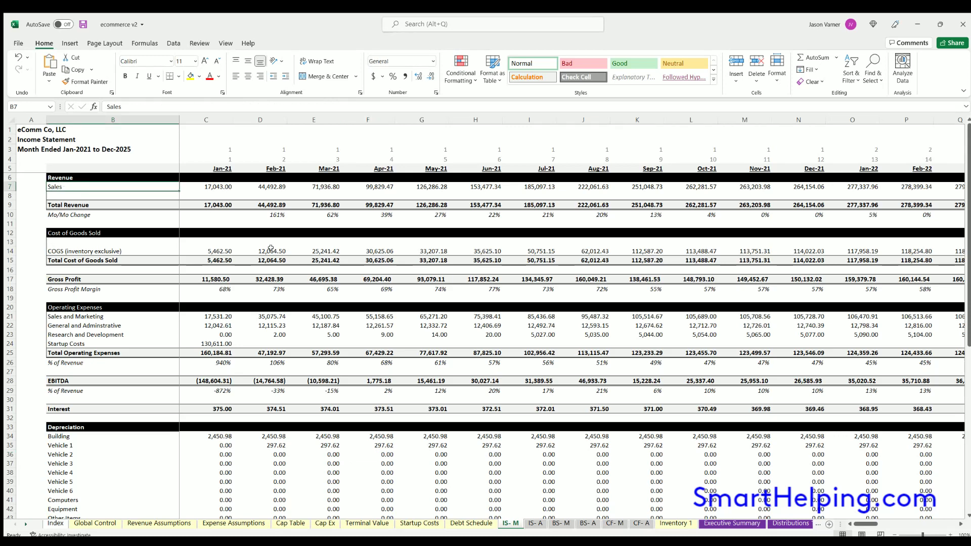
left_click(75, 289)
key("shift+Right")
key("shift+Right")
key("shift+Right")
scroll(75, 228, "down", 3)
scroll(75, 229, "down", 1)
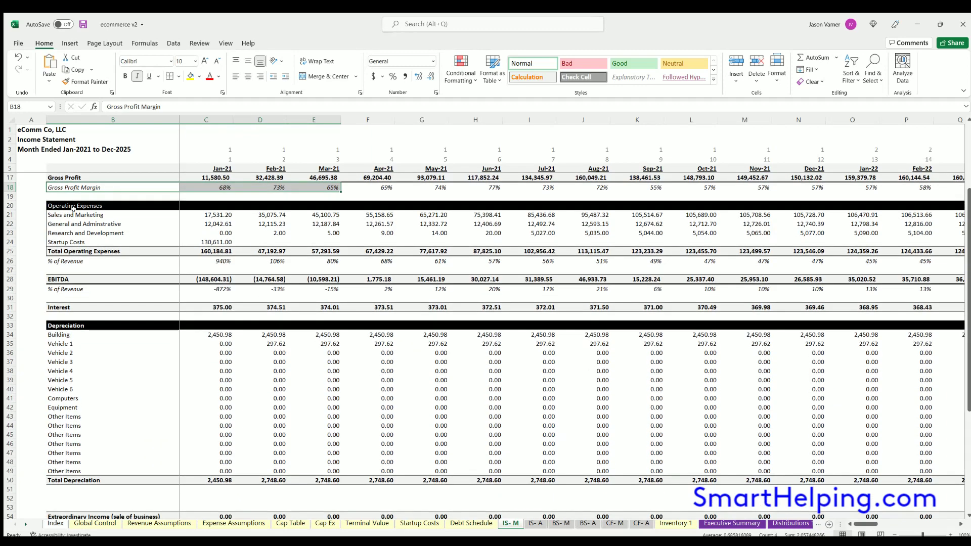
- Review the monthly operating expenses, EBITDA and interest, continuing through depreciation to the Net Income section
left_click_drag(76, 215, 243, 237)
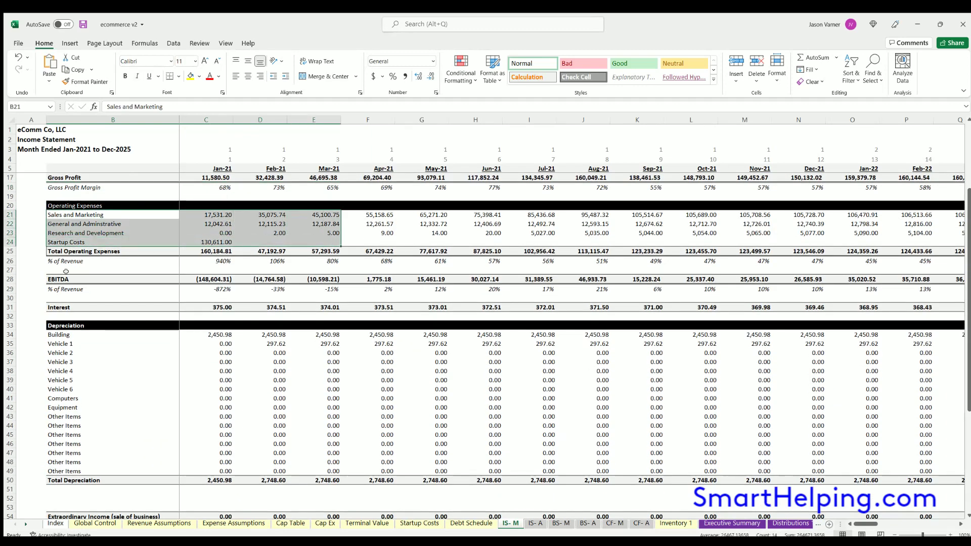
left_click_drag(66, 279, 638, 279)
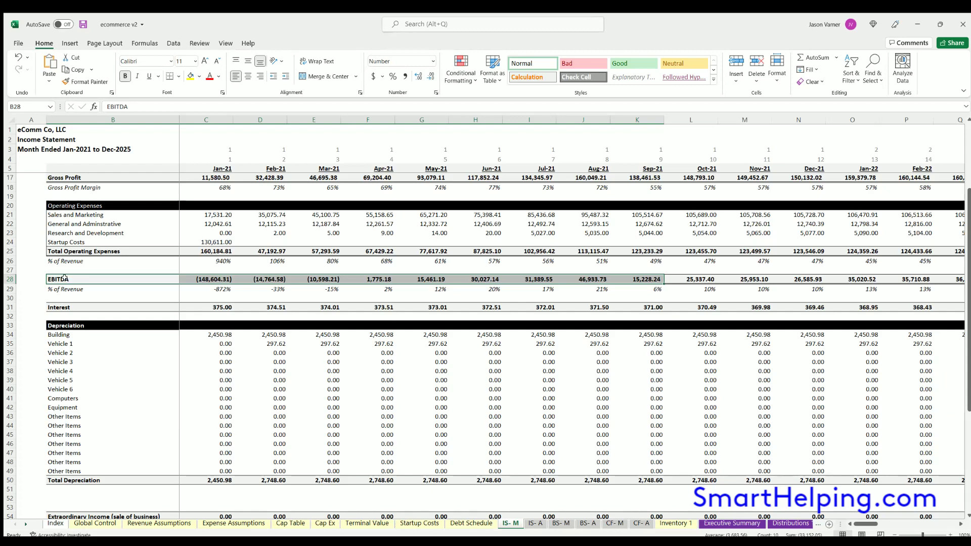
left_click_drag(57, 306, 324, 307)
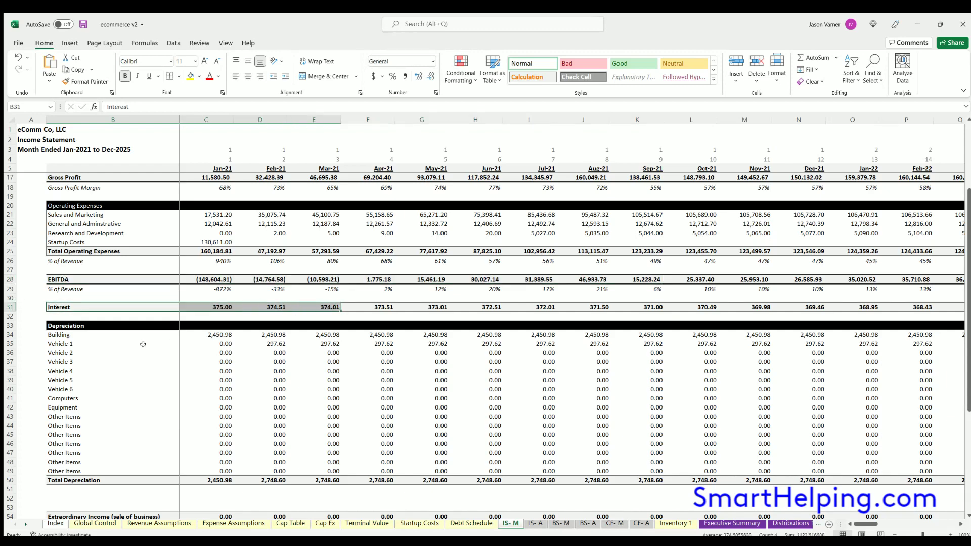
scroll(256, 323, "down", 4)
scroll(249, 279, "down", 4)
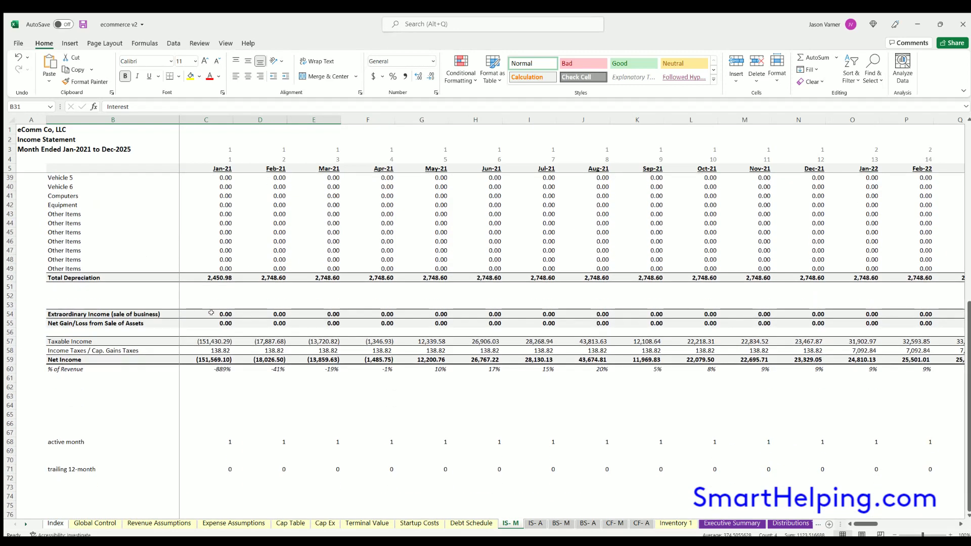
- Check the January 2021 sale-of-business income, gain or loss from asset sales, and Net Income on the monthly income statement
left_click(214, 316)
left_click(217, 321)
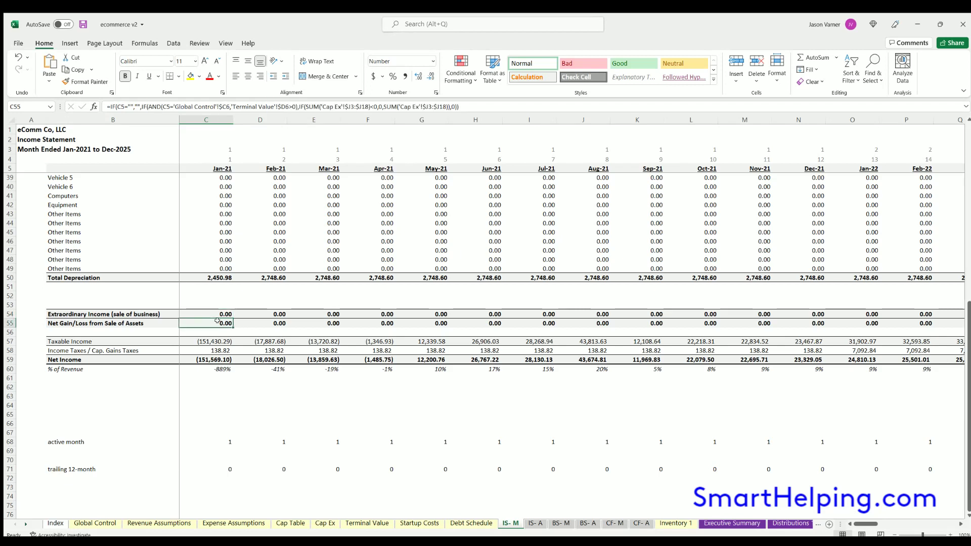
left_click_drag(134, 338, 205, 331)
left_click(201, 361)
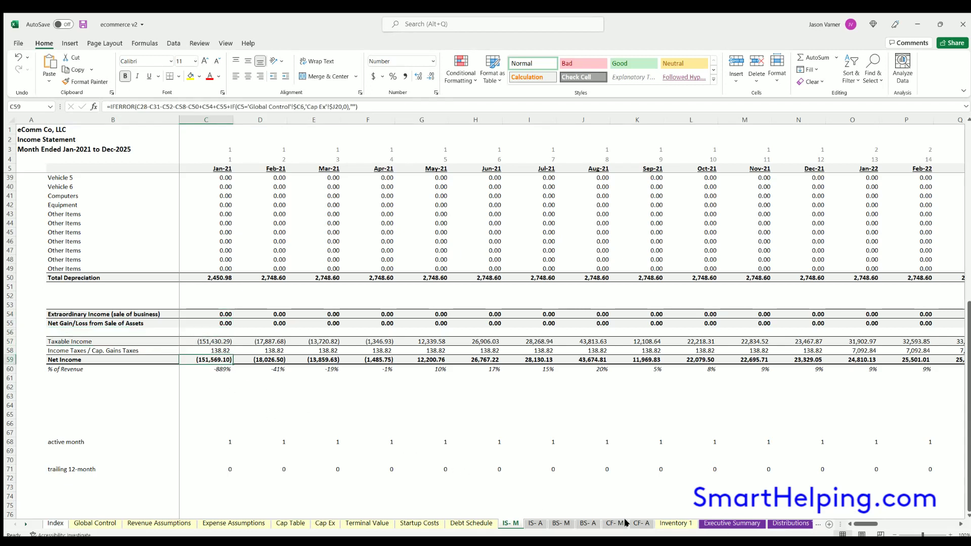
- Examine the Dec-25 Extraordinary Income and Net Gain/Loss from Sale of Assets cells on the monthly income statement
left_click_drag(864, 524, 946, 524)
left_click(909, 312)
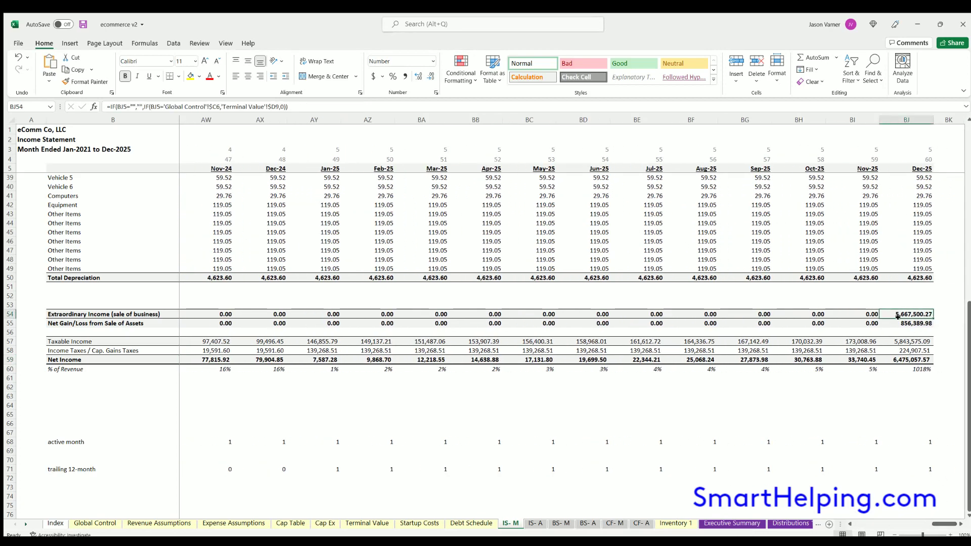
left_click(897, 320)
left_click(902, 312)
left_click(904, 320)
left_click(903, 314)
left_click(904, 322)
left_click(904, 314)
left_click(905, 326)
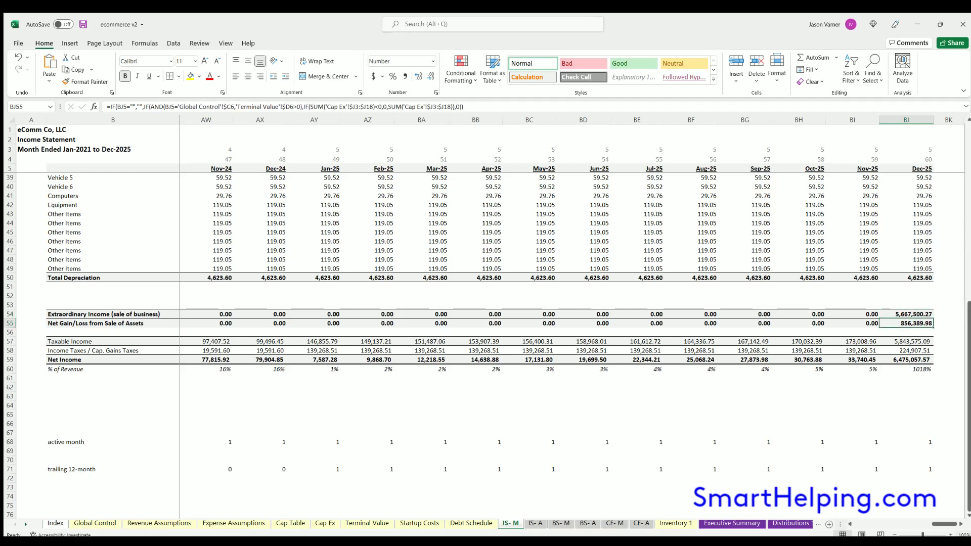
- Look through the annual income statement on the IS- A sheet, from Revenue through Net Income
left_click_drag(943, 524, 866, 524)
scroll(278, 404, "up", 13)
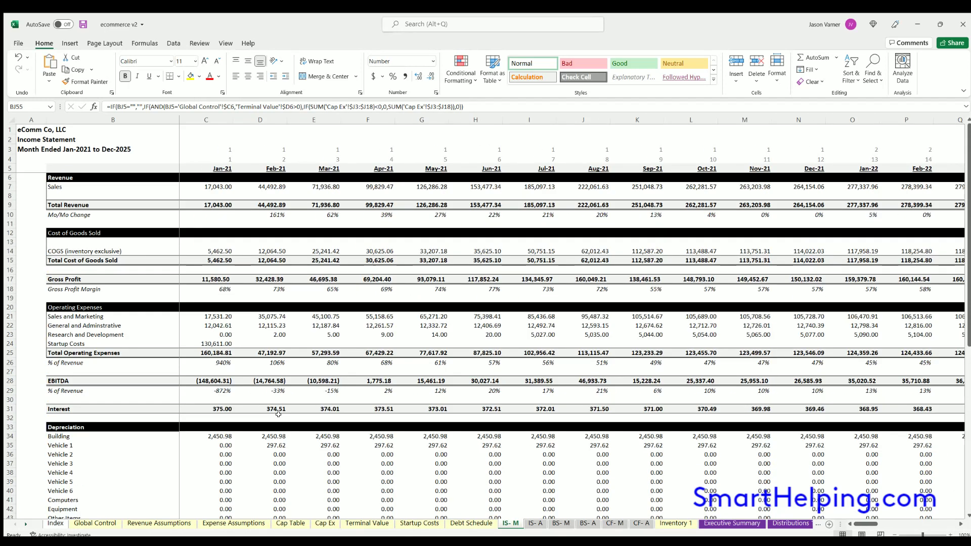
left_click(544, 522)
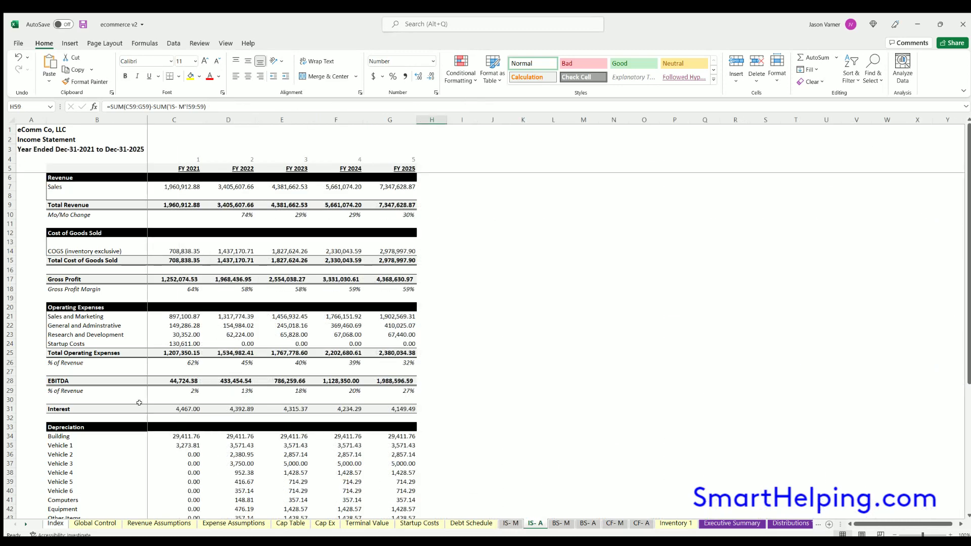
scroll(139, 401, "down", 15)
scroll(147, 394, "up", 15)
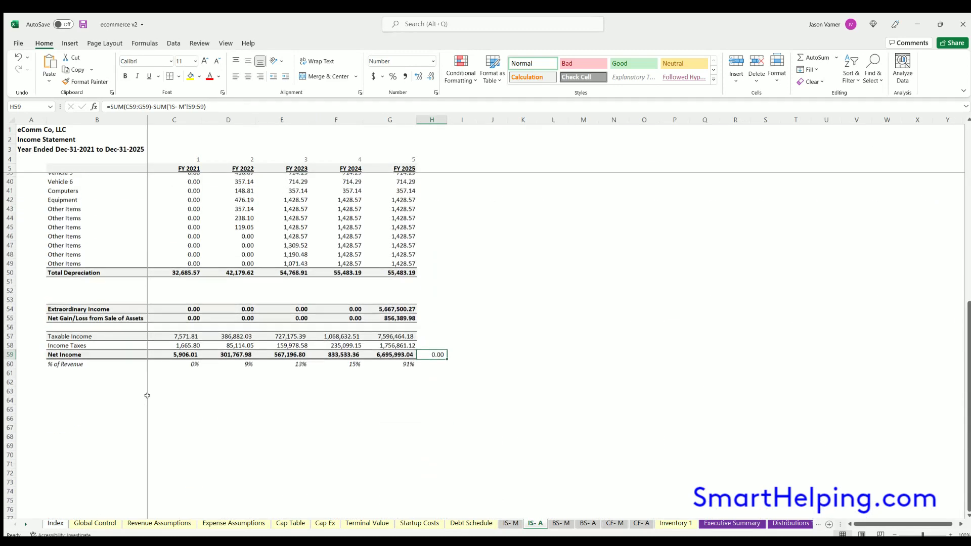
- Review the BS- M sheet's current assets, non-current assets, accumulated depreciation and Total Assets
left_click(561, 523)
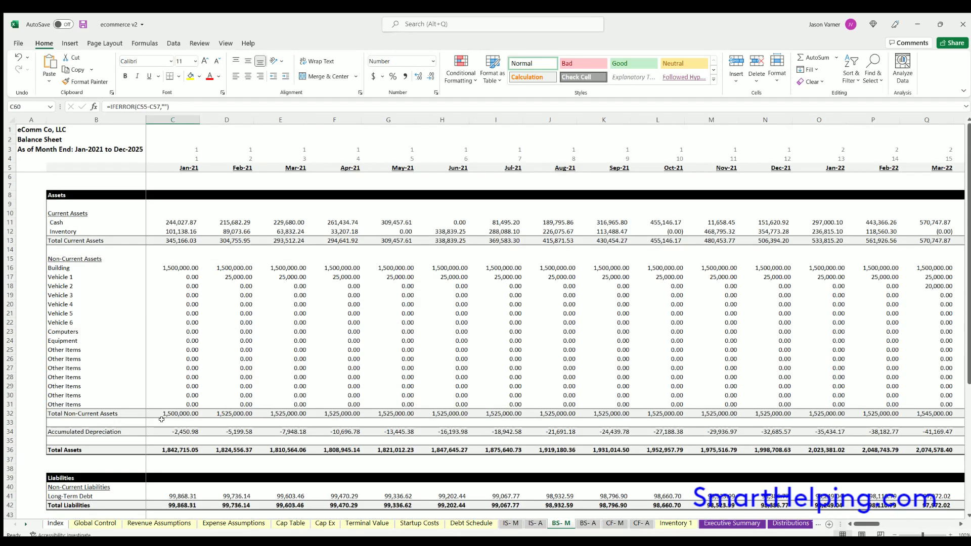
left_click_drag(56, 221, 290, 231)
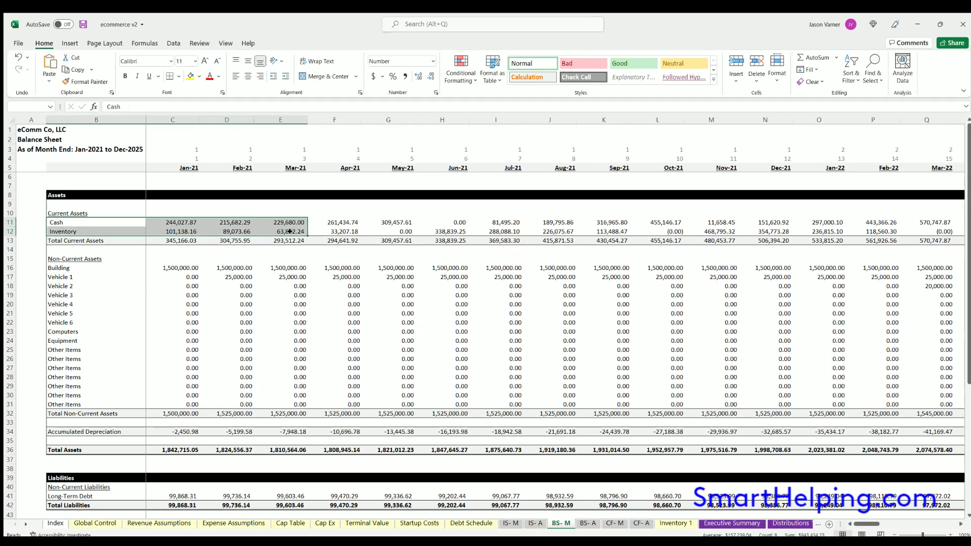
left_click_drag(172, 264, 521, 405)
scroll(214, 324, "down", 4)
left_click_drag(177, 331, 356, 332)
scroll(175, 338, "down", 4)
left_click(175, 250)
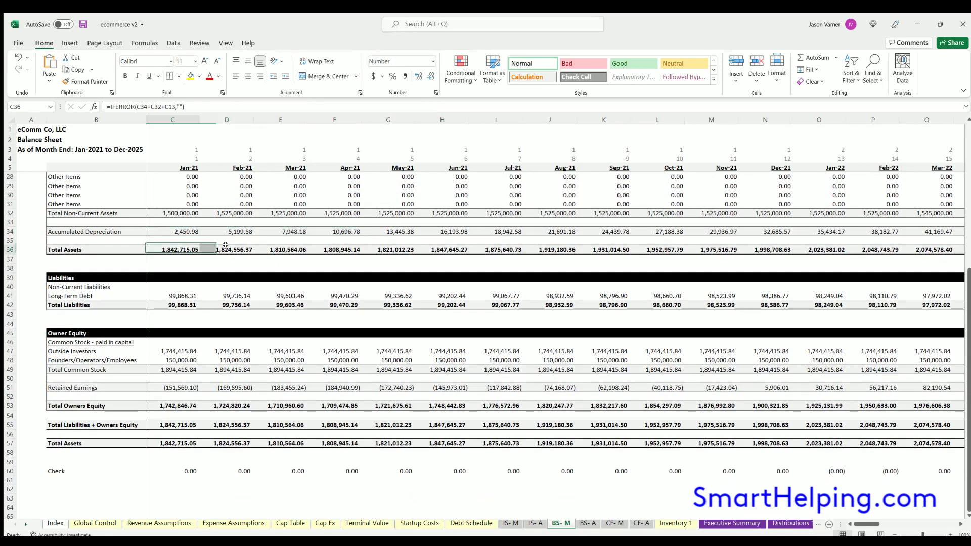
- Examine the monthly balance sheet's Long-Term Debt, common stock, Retained Earnings and Total Owners Equity lines
left_click(194, 295)
left_click(225, 296)
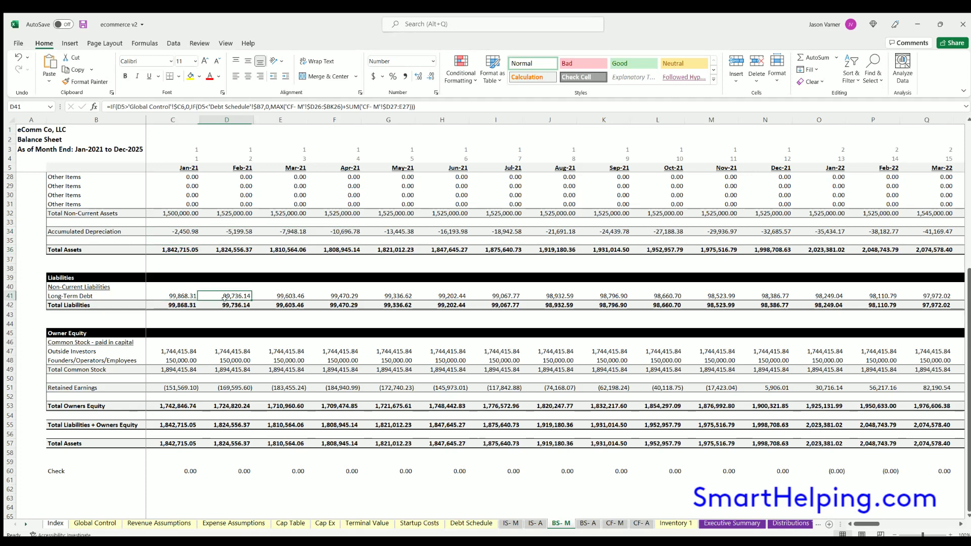
left_click(168, 349)
key("Down")
left_click(225, 349)
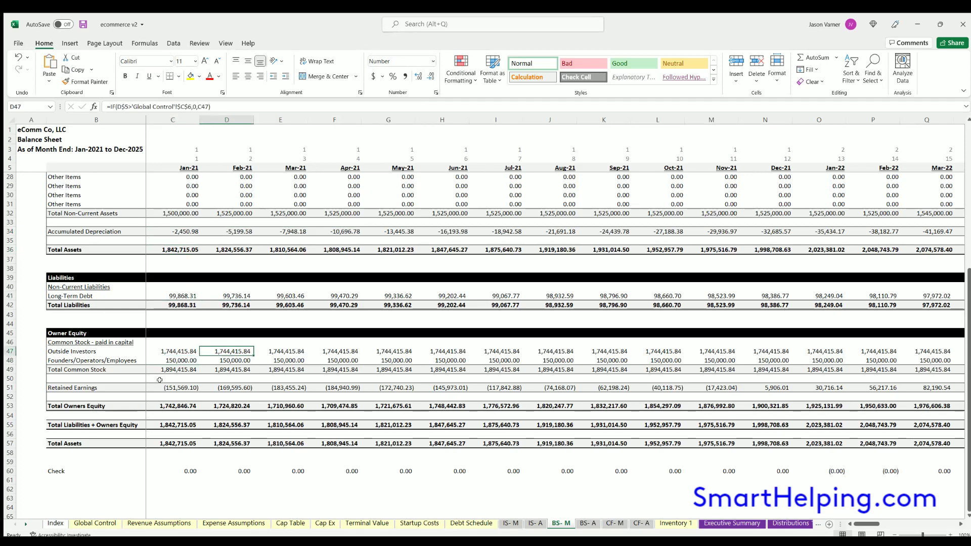
left_click(196, 388)
left_click(175, 406)
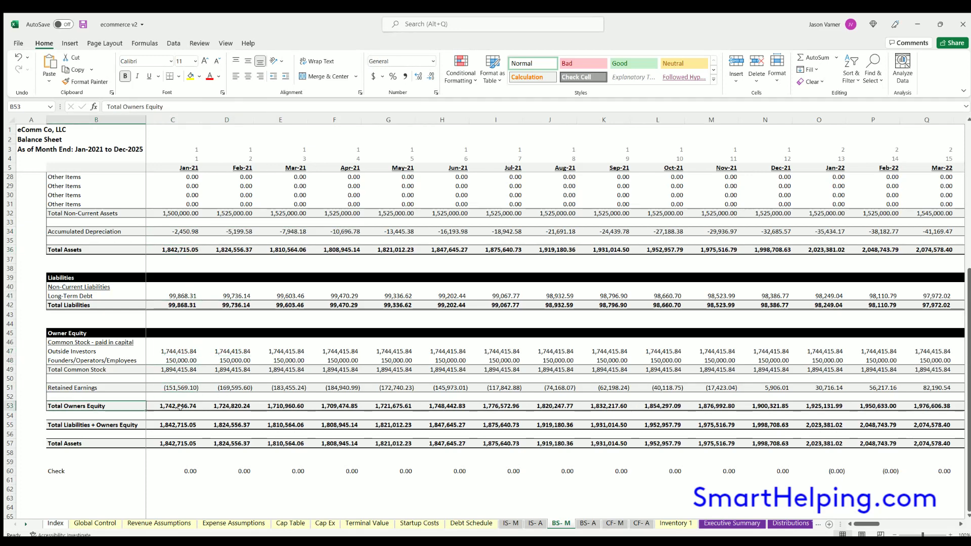
- Compare Total Liabilities + Owners Equity with Total Assets for Jan-21 on the monthly balance sheet
left_click(174, 425)
left_click(173, 440)
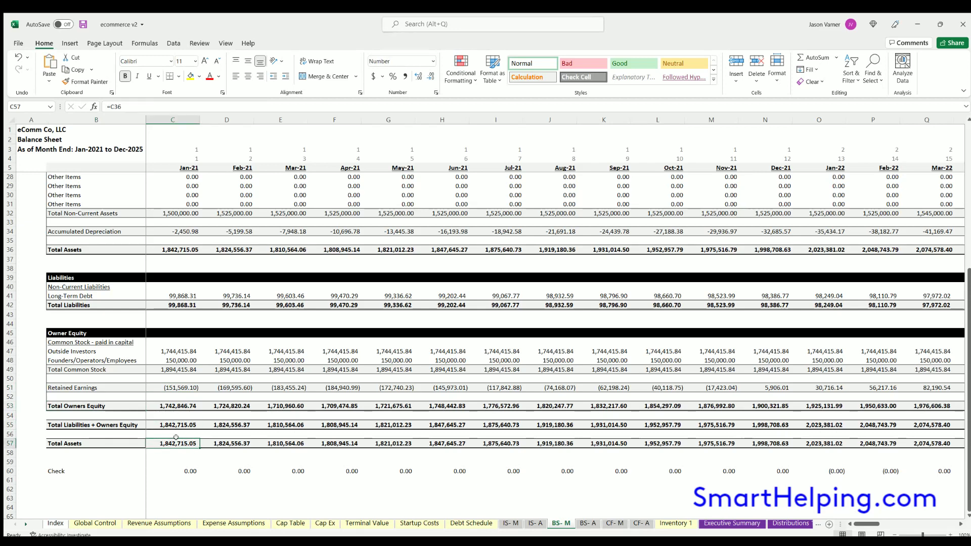
left_click(61, 424)
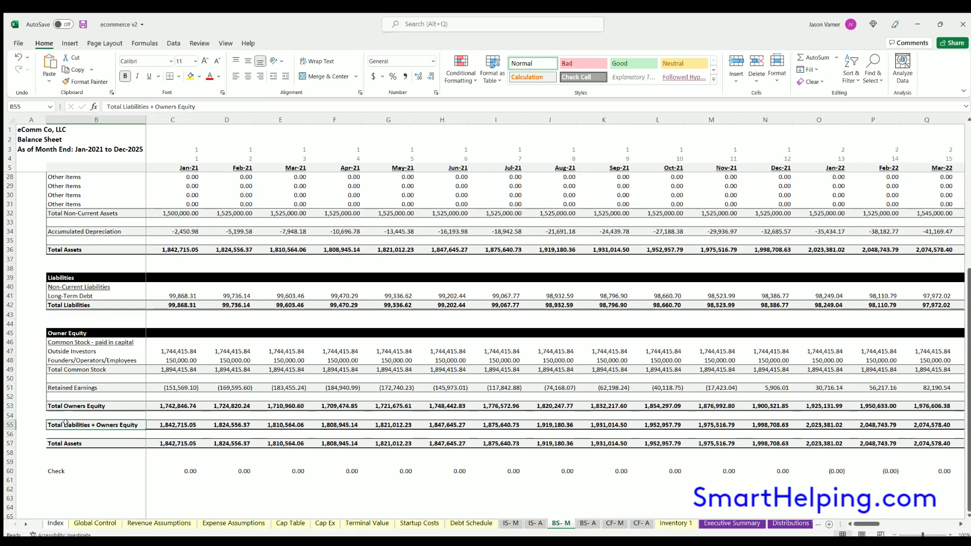
left_click(181, 443)
- Look through the annual balance sheet on the BS- A sheet, from assets through owner equity
key("ctrl+Page_Down")
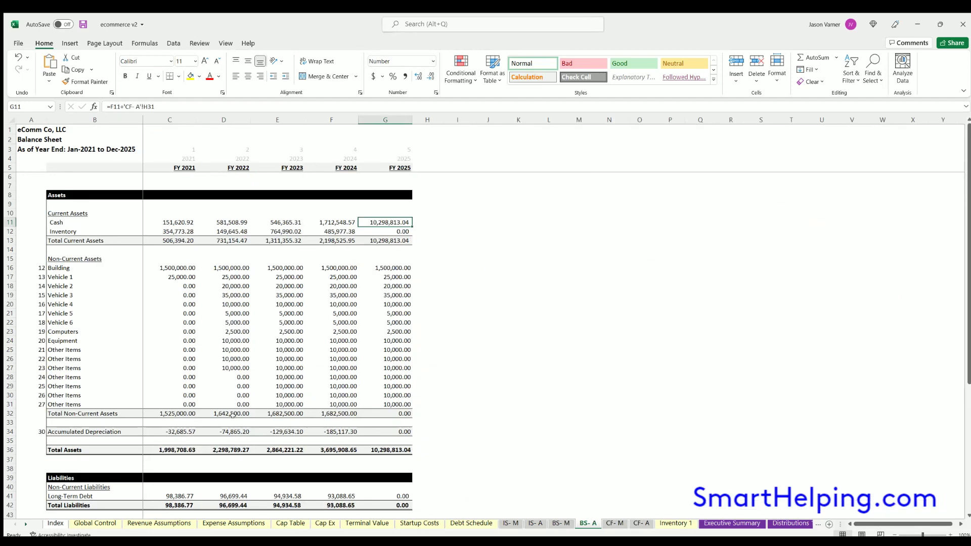
scroll(234, 415, "down", 11)
scroll(190, 360, "up", 11)
- Review the operating, investing and financing sections of the monthly cash flow statement on the CF- M sheet
key("ctrl+Page_Down")
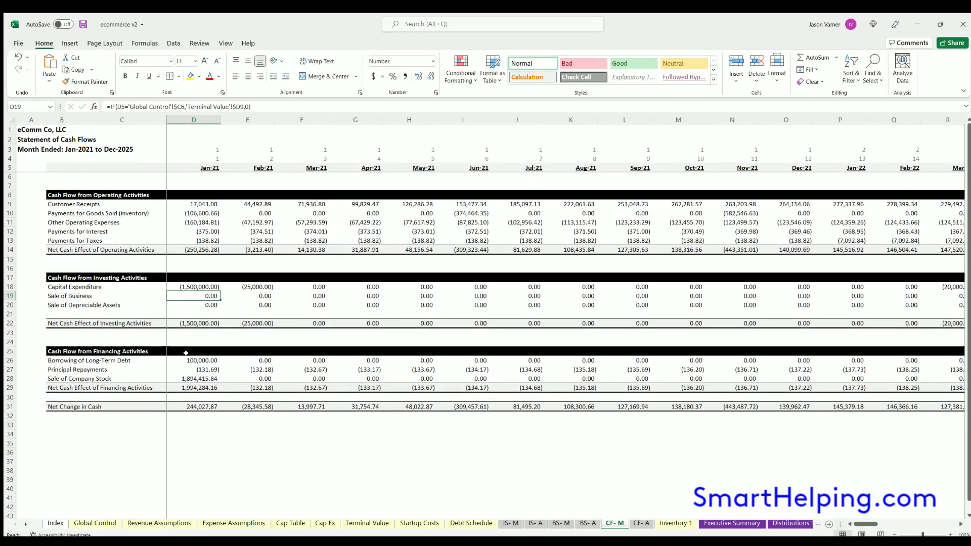
left_click_drag(66, 193, 116, 249)
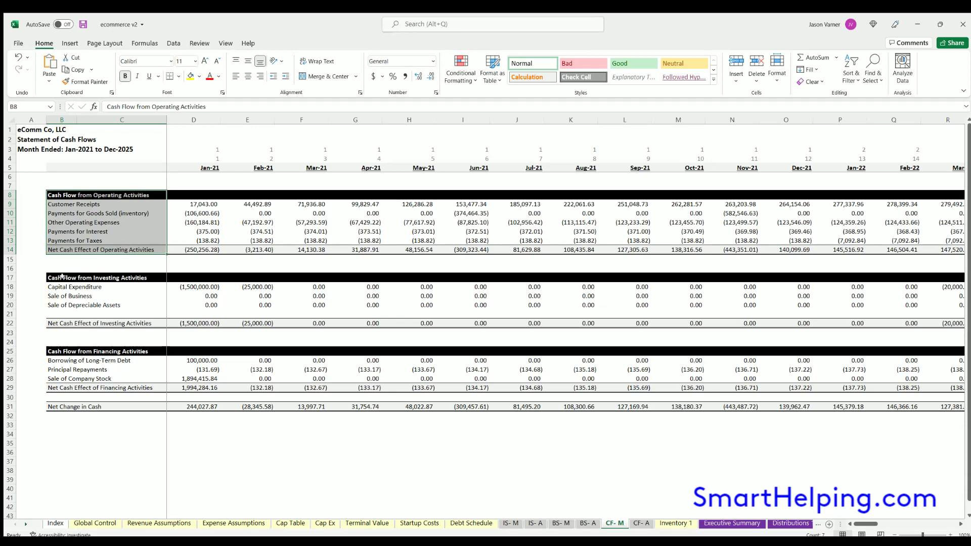
left_click_drag(62, 277, 318, 324)
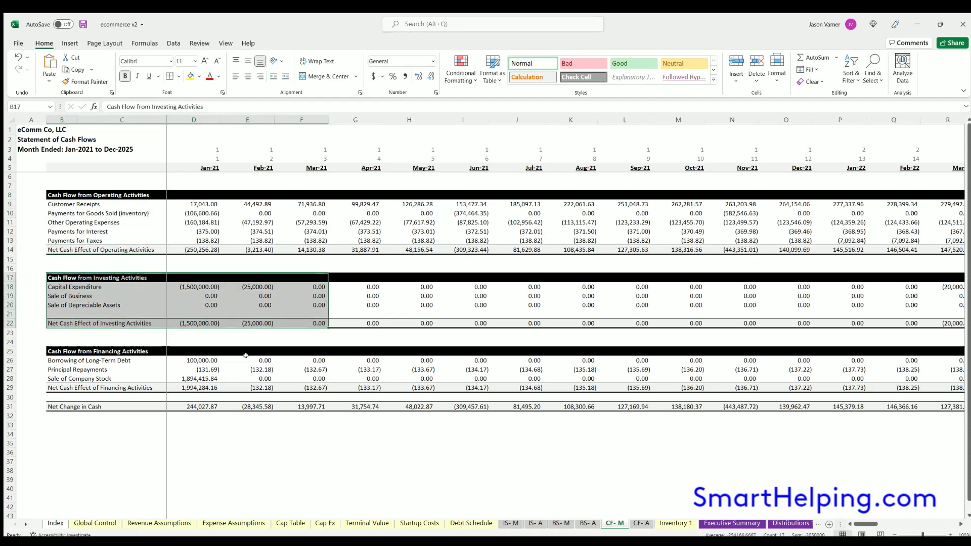
left_click_drag(61, 350, 308, 407)
- Trace the monthly Net Change in Cash into the Jan-21 Cash line of the BS- M sheet
left_click_drag(76, 403, 180, 222)
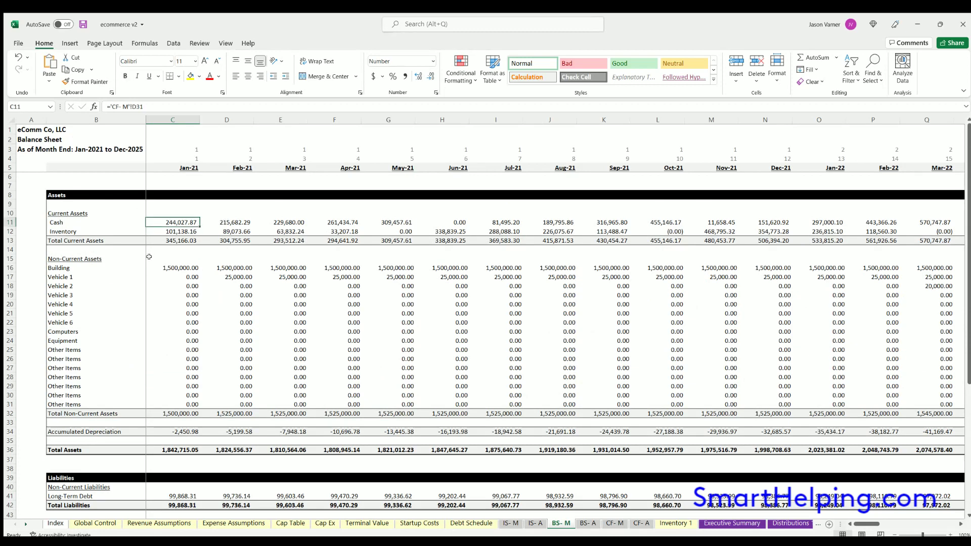
scroll(127, 305, "down", 10)
scroll(127, 305, "up", 10)
- Look over the monthly and annual cash flow statements and the Inventory 1 pre-payment schedule
left_click(612, 523)
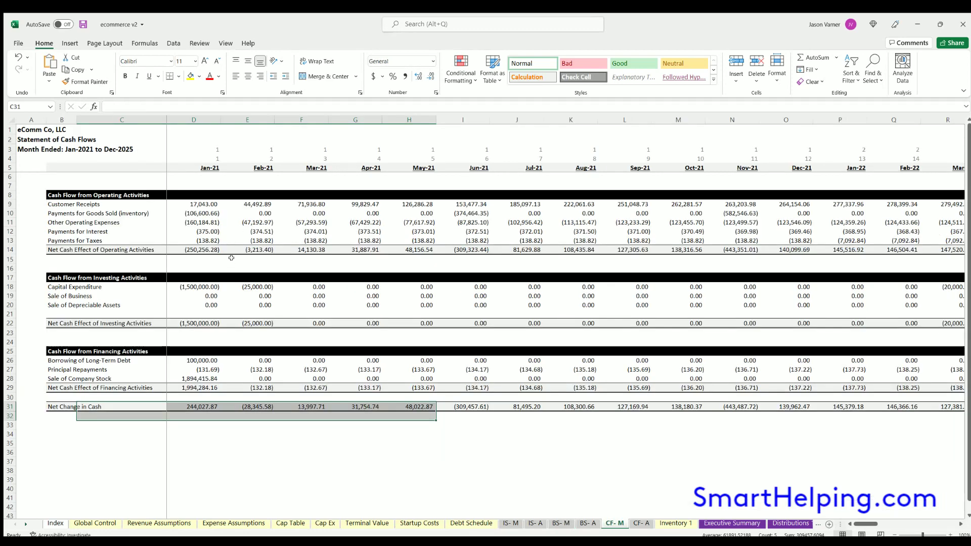
left_click(641, 523)
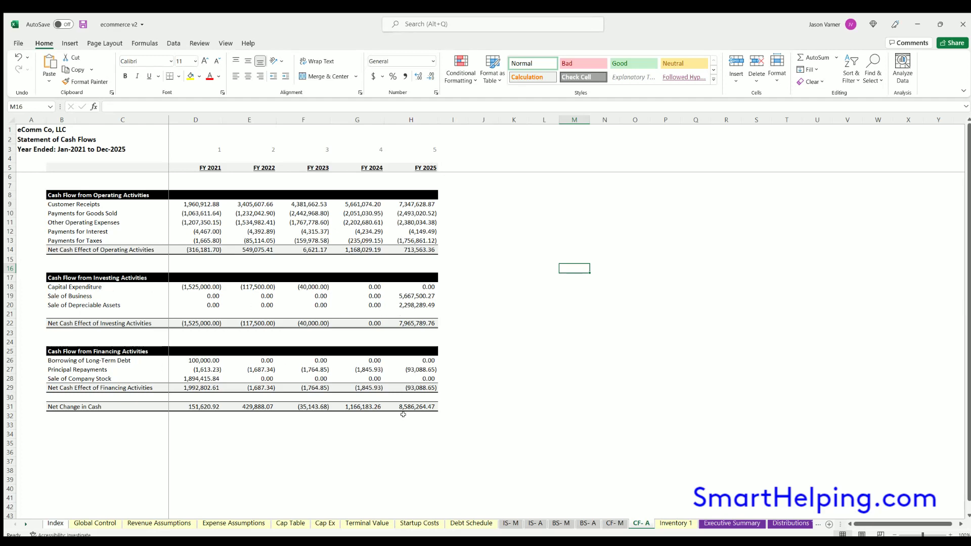
left_click(672, 524)
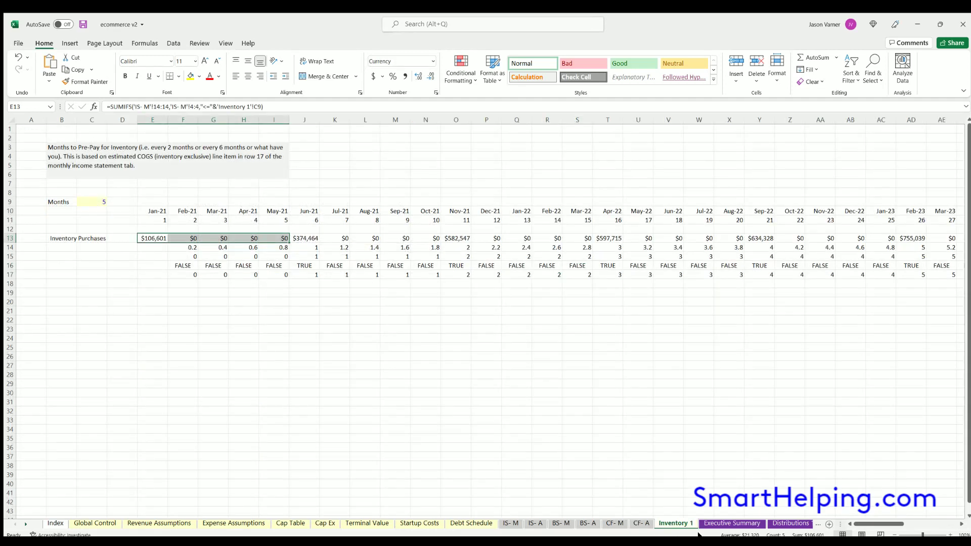
- Review the revenue sources and Yearly Unit Sales for all five years on the Executive Summary sheet
left_click(731, 524)
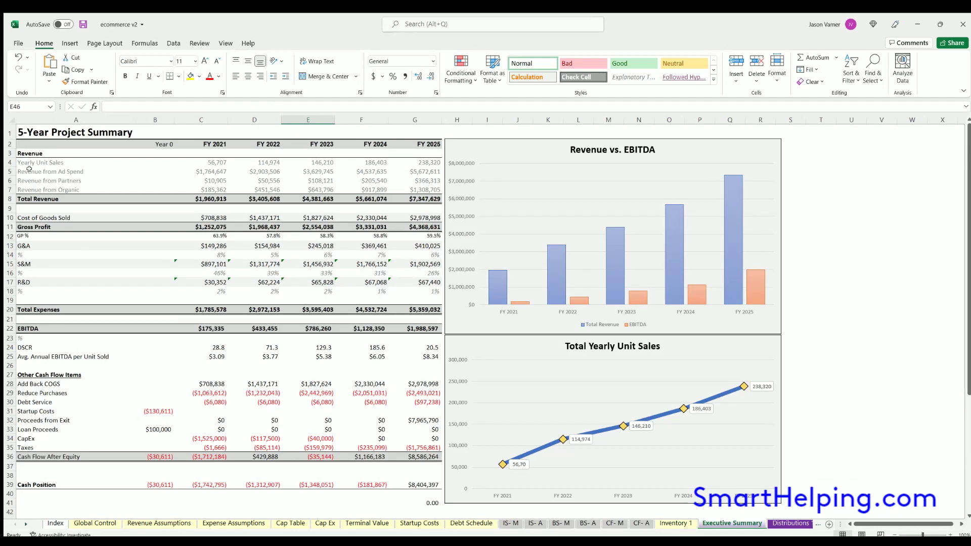
left_click_drag(73, 172, 405, 188)
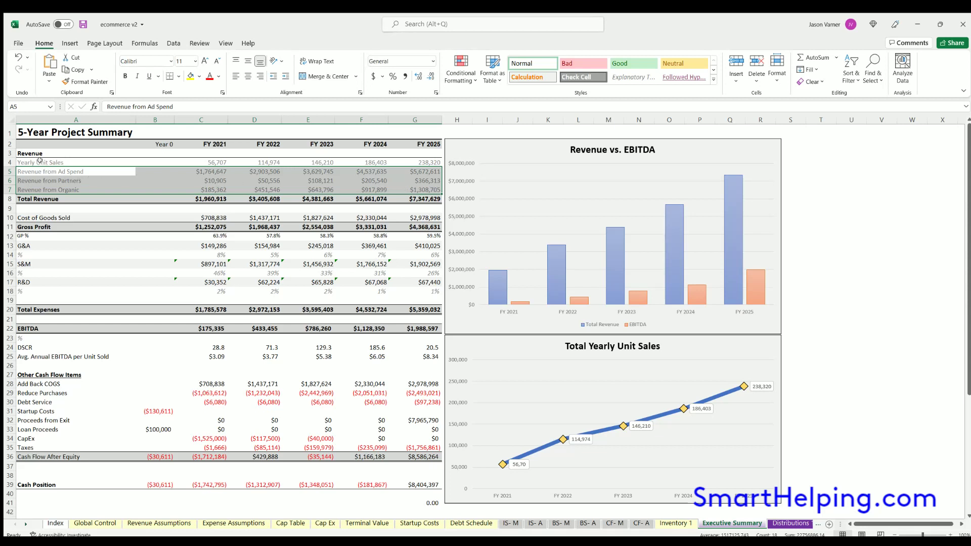
left_click_drag(85, 161, 435, 163)
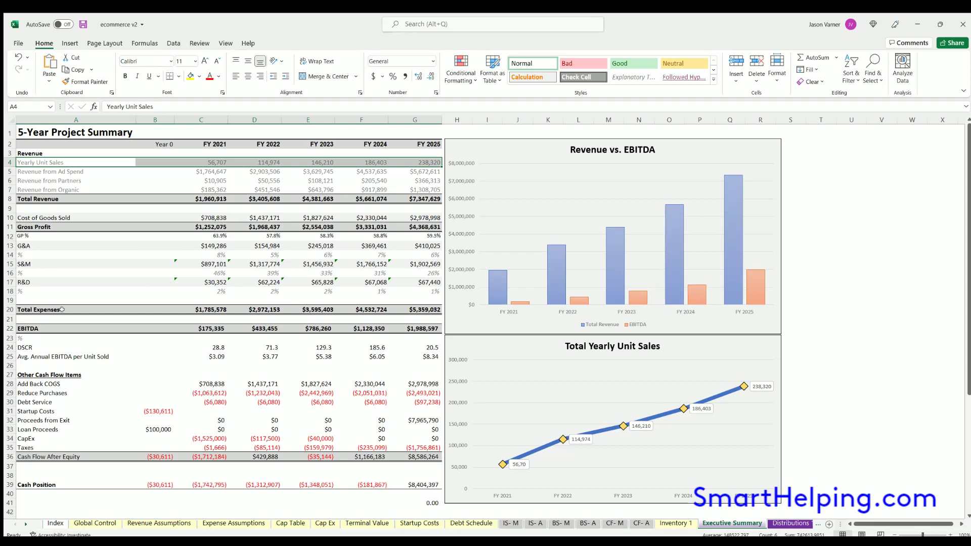
- Check the FY 2021 EBITDA and the DSCR for FY 2021 to FY 2025 on the Executive Summary
left_click(209, 326)
scroll(209, 327, "down", 4)
left_click_drag(215, 239, 419, 240)
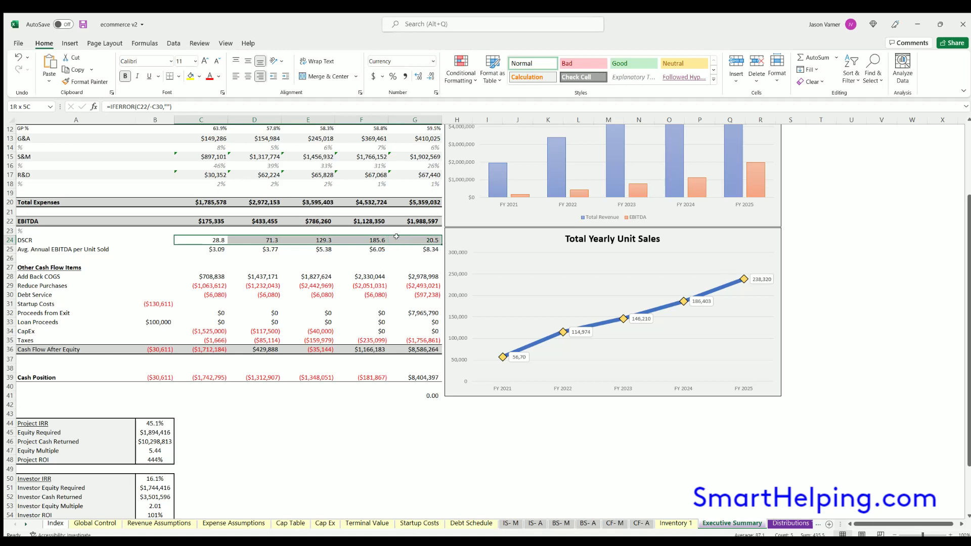
- Examine each year's Avg. Annual EBITDA per Unit Sold and the Other Cash Flow Items on the Executive Summary
left_click(215, 249)
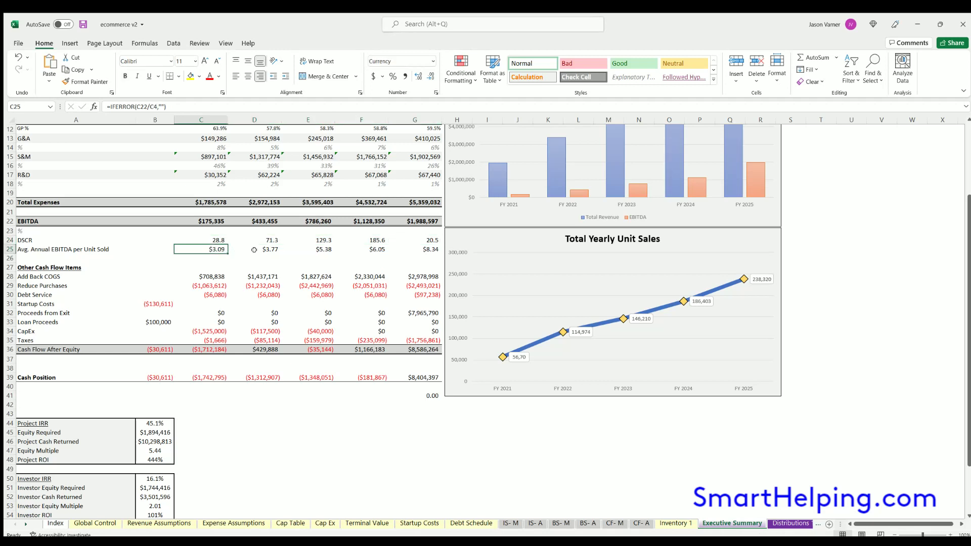
left_click(255, 249)
left_click(309, 249)
left_click(364, 248)
left_click(407, 246)
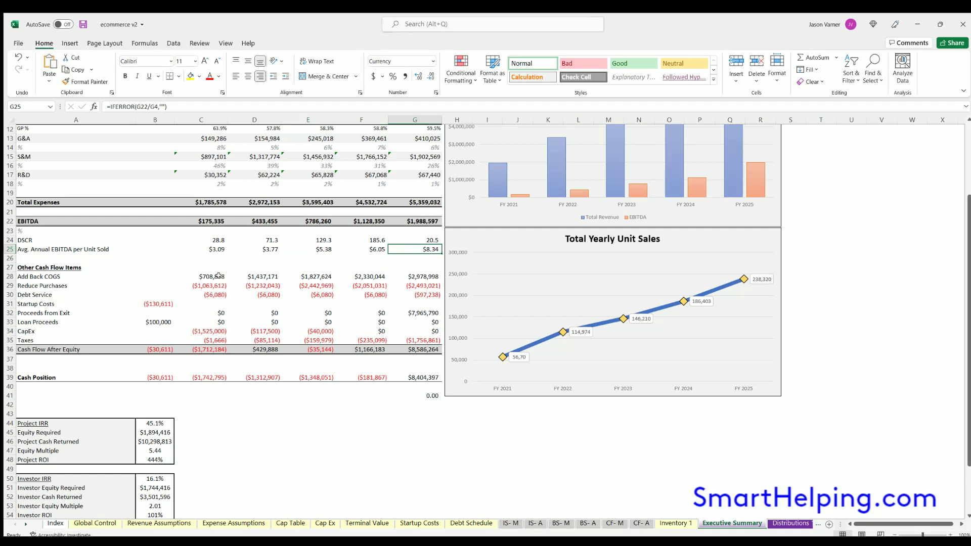
left_click_drag(201, 273, 430, 340)
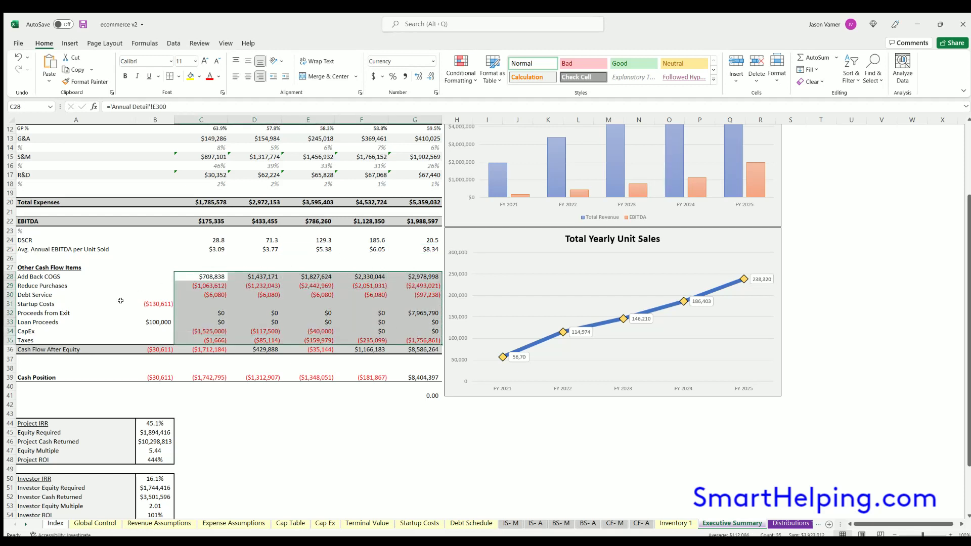
- Shorten the row label in cell A36 of the Executive Summary to Cash Flow
left_click(37, 349)
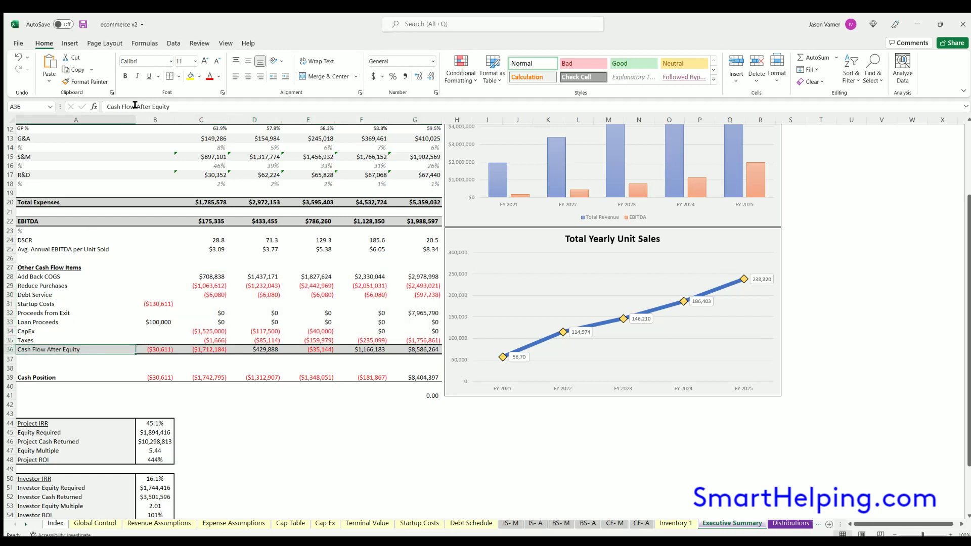
left_click_drag(134, 106, 283, 107)
key("Delete")
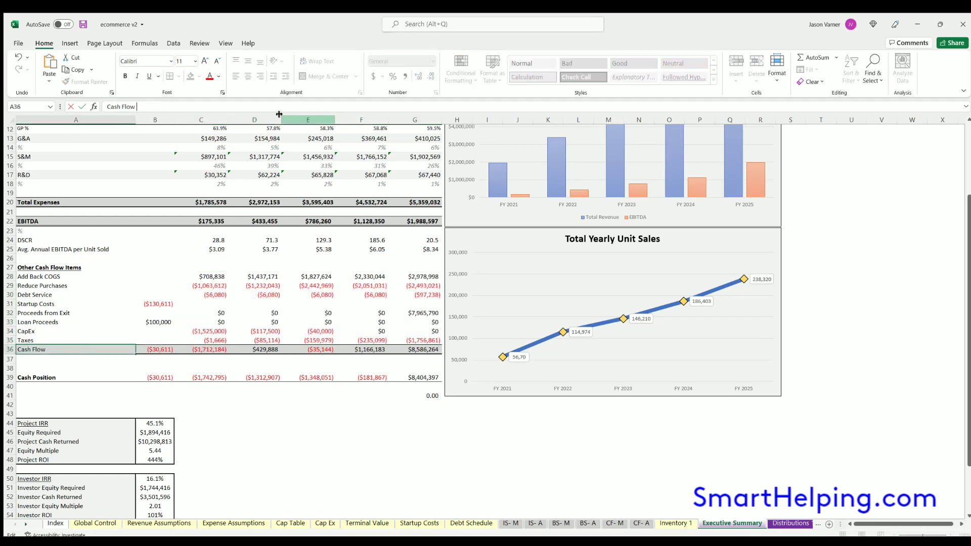
key("Return")
- Review the Cash Position row across all years and the revenue, EBITDA and unit sales charts
left_click_drag(53, 377, 438, 378)
scroll(526, 358, "up", 2)
scroll(526, 357, "up", 3)
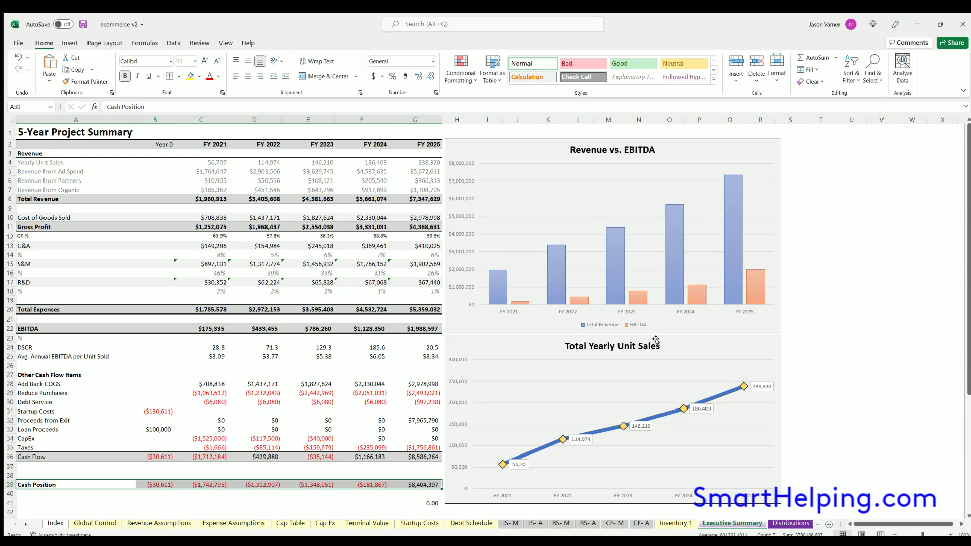
- Examine the Project IRR block, including Equity Required, Project Cash Returned, Equity Multiple and Project ROI
scroll(354, 304, "down", 7)
left_click(150, 329)
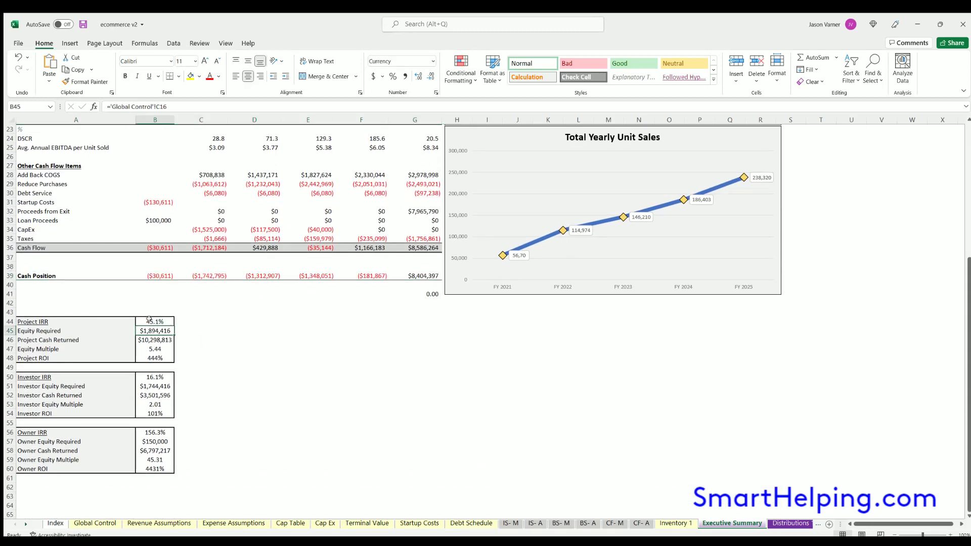
left_click(150, 322)
left_click_drag(34, 321, 152, 359)
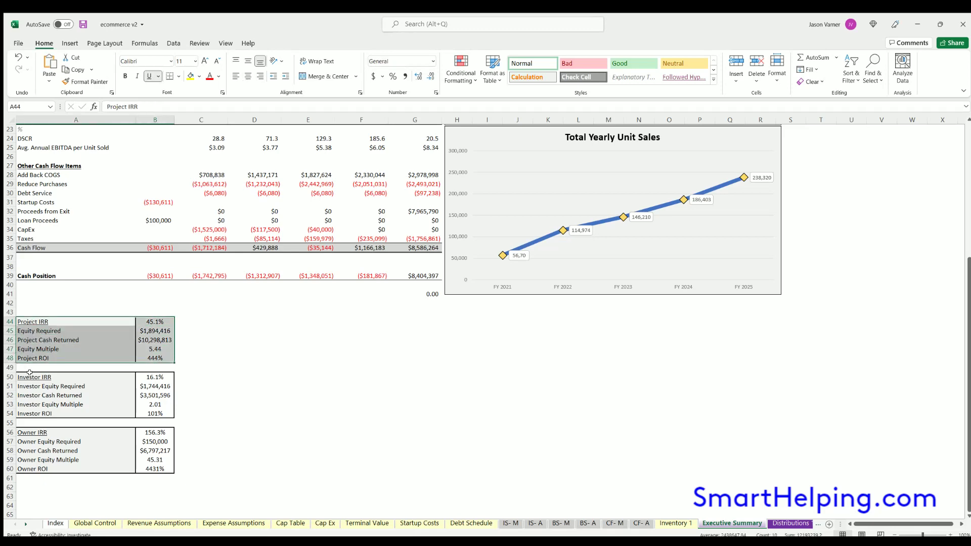
- Examine the Investor IRR and Owner IRR blocks on the Executive Summary, including equity required, cash returned, equity multiple and ROI
left_click_drag(31, 378, 152, 413)
left_click_drag(33, 431, 160, 469)
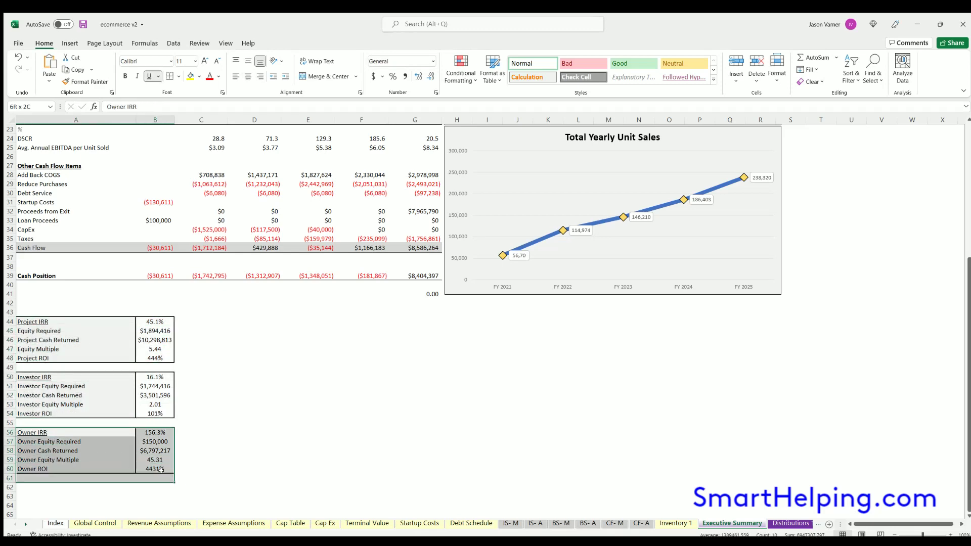
scroll(148, 381, "up", 7)
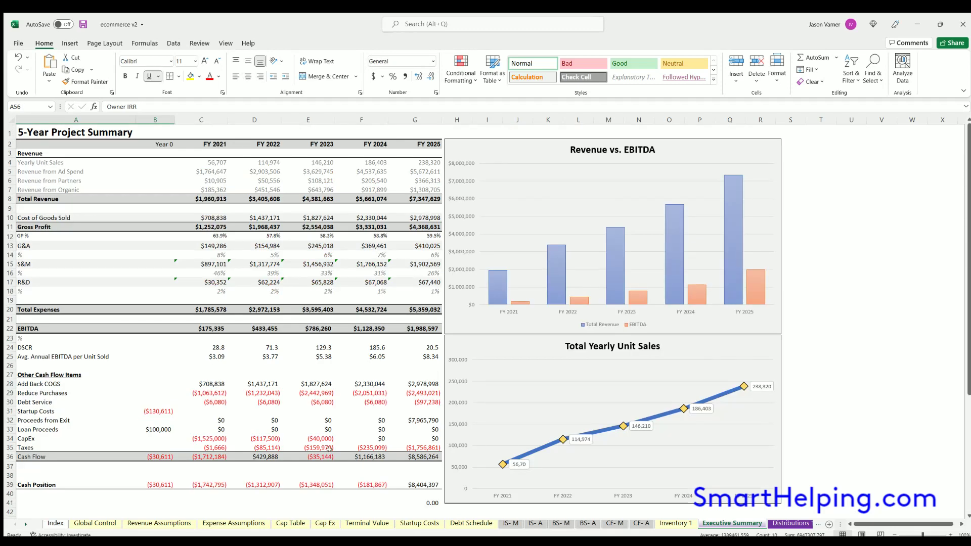
- Review the Contribution & Distribution Summary, covering the yearly cash flow, project IRR and NPV, and the investor and owner cash flow blocks
left_click(789, 524)
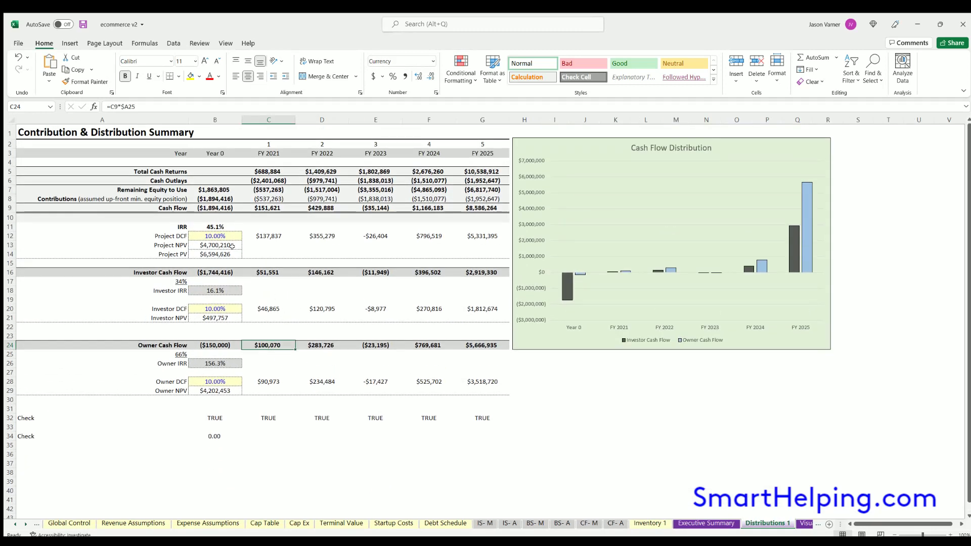
left_click_drag(208, 167, 467, 210)
left_click_drag(265, 207, 475, 208)
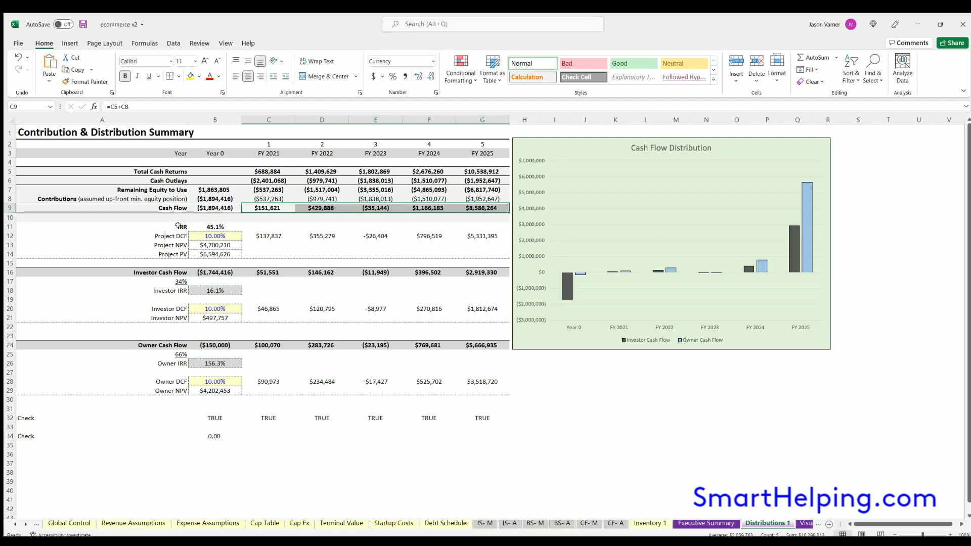
left_click_drag(178, 226, 324, 247)
left_click_drag(140, 272, 430, 309)
left_click_drag(154, 344, 374, 399)
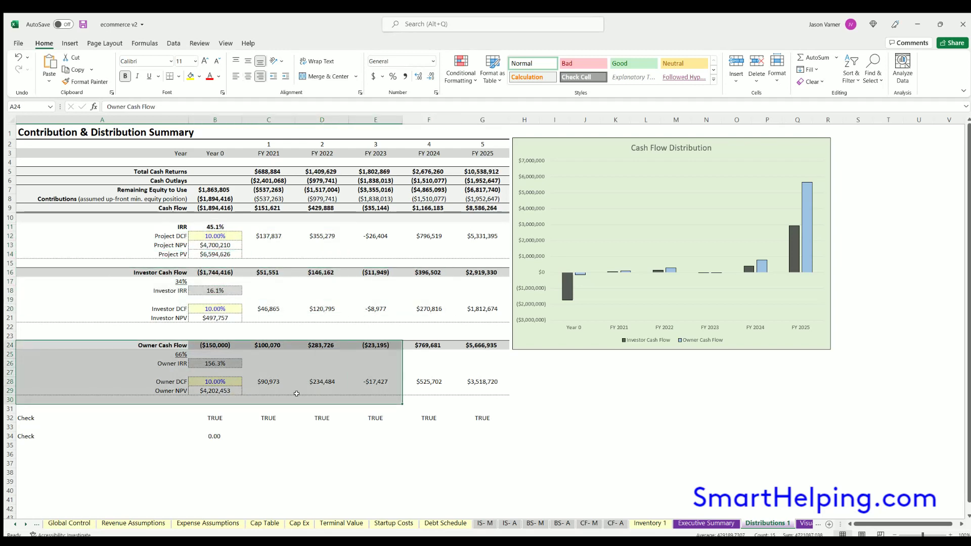
left_click(213, 390)
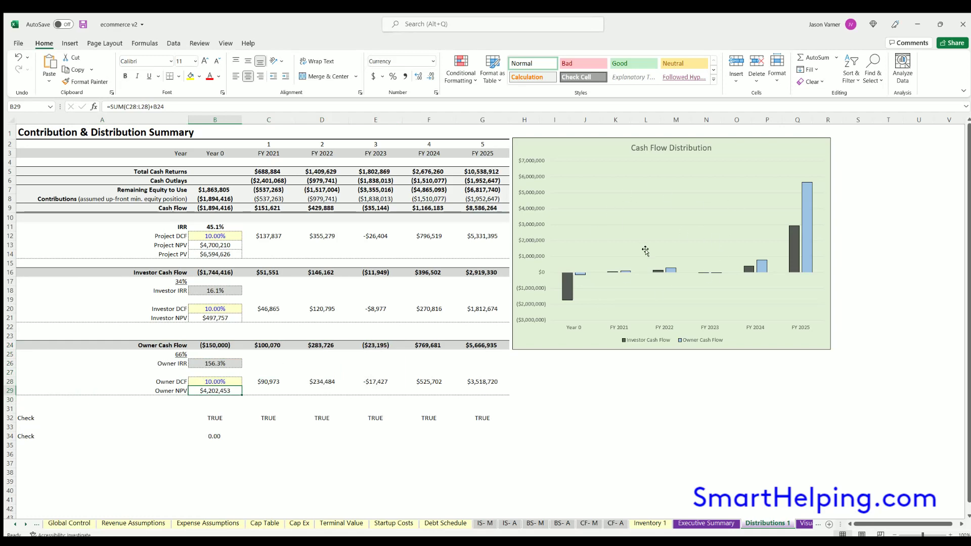
- Review all the charts on the Visuals sheet, from Annual Revenue, Gross Profit, EBITDA down to Annual Cost Analysis
left_click(804, 524)
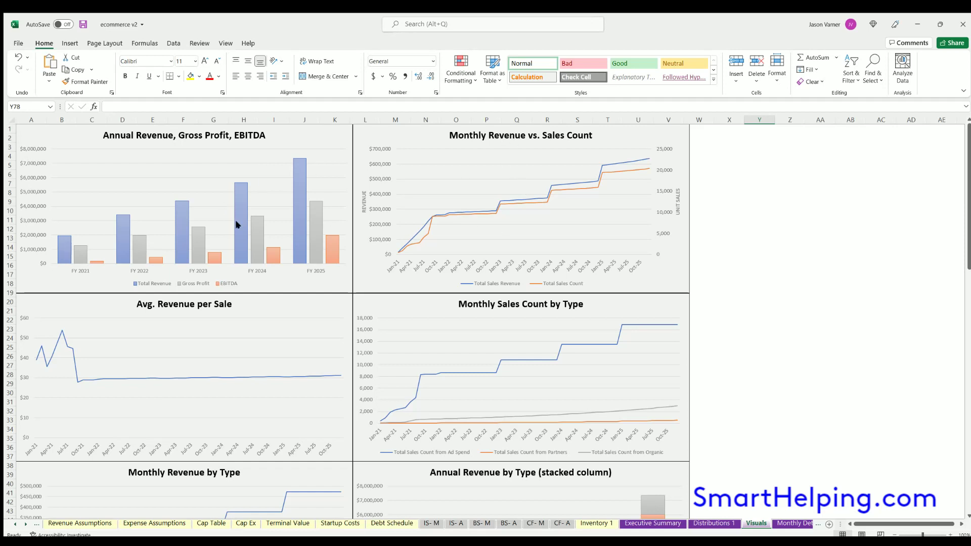
scroll(237, 224, "down", 4)
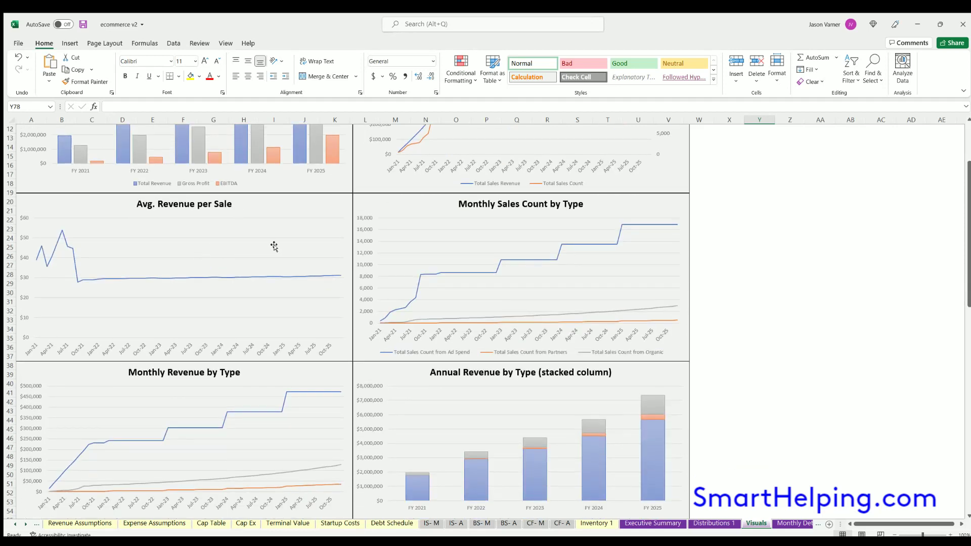
scroll(445, 253, "down", 4)
scroll(457, 332, "down", 4)
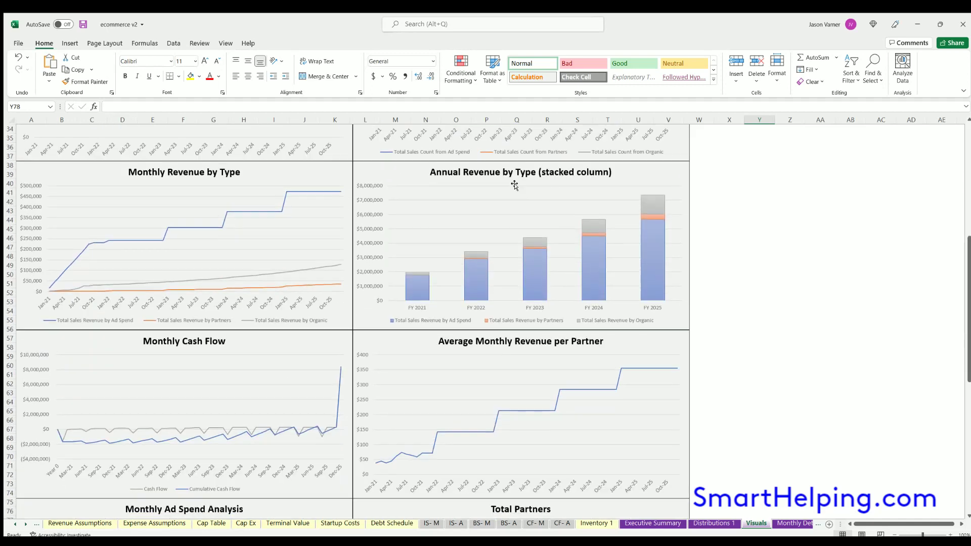
scroll(123, 218, "down", 9)
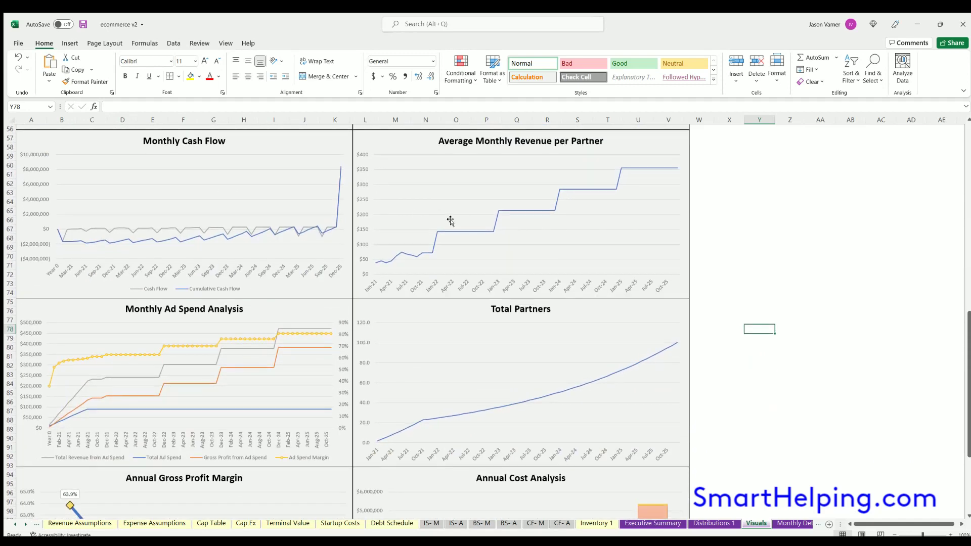
scroll(451, 219, "down", 2)
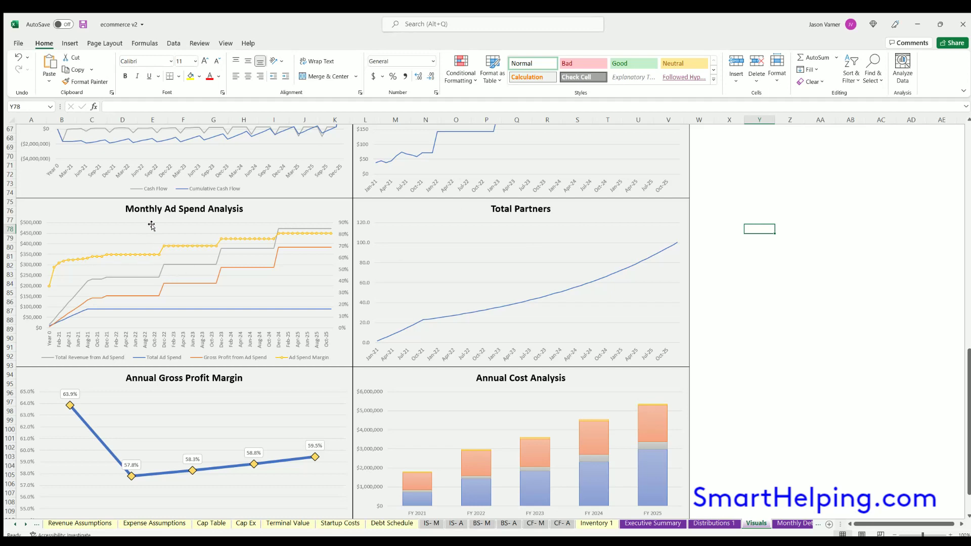
scroll(213, 234, "down", 4)
scroll(213, 233, "down", 4)
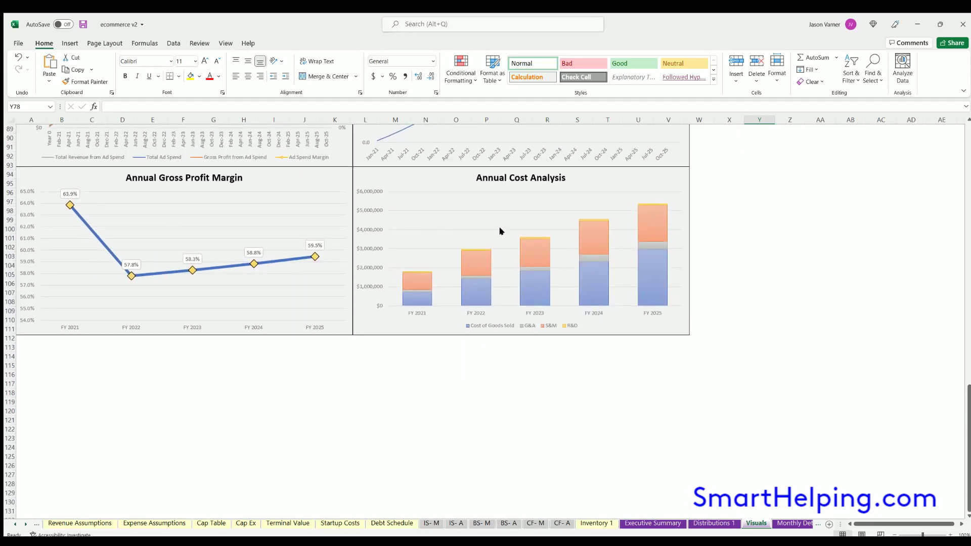
scroll(488, 295, "up", 20)
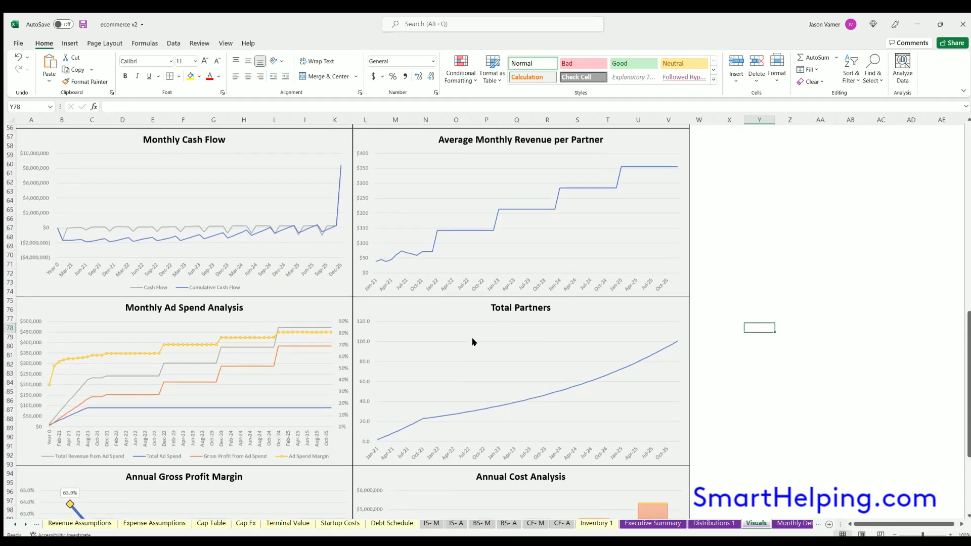
- Examine the Sales Count from Ad Spend and Count of Partners formulas on the Monthly Detail sheet, starting from the first months
left_click(779, 523)
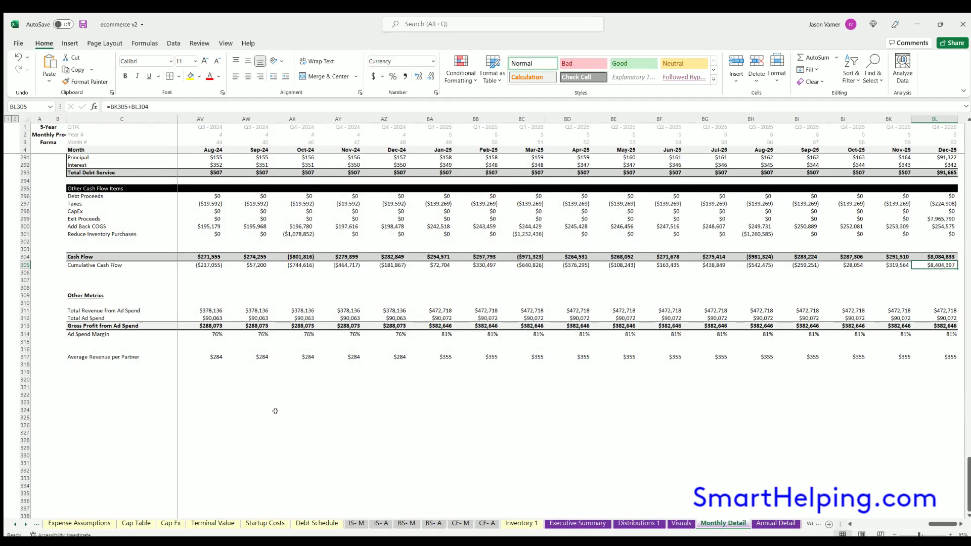
scroll(272, 412, "up", 20)
scroll(272, 412, "up", 20)
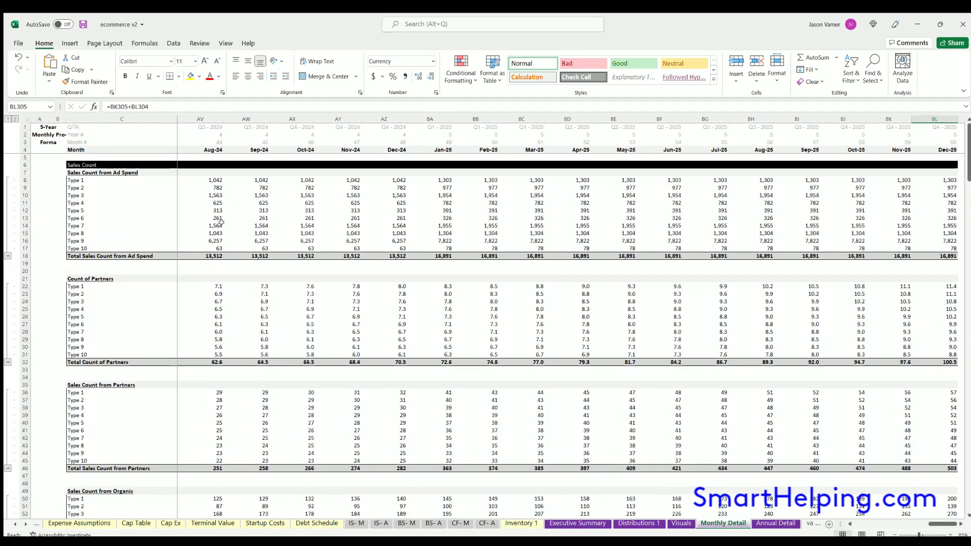
left_click(205, 177)
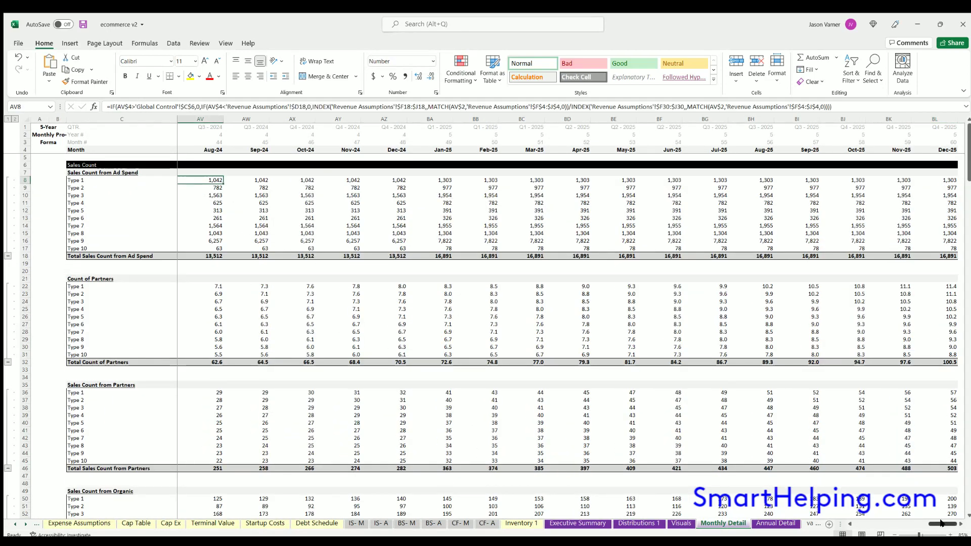
left_click_drag(942, 524, 867, 526)
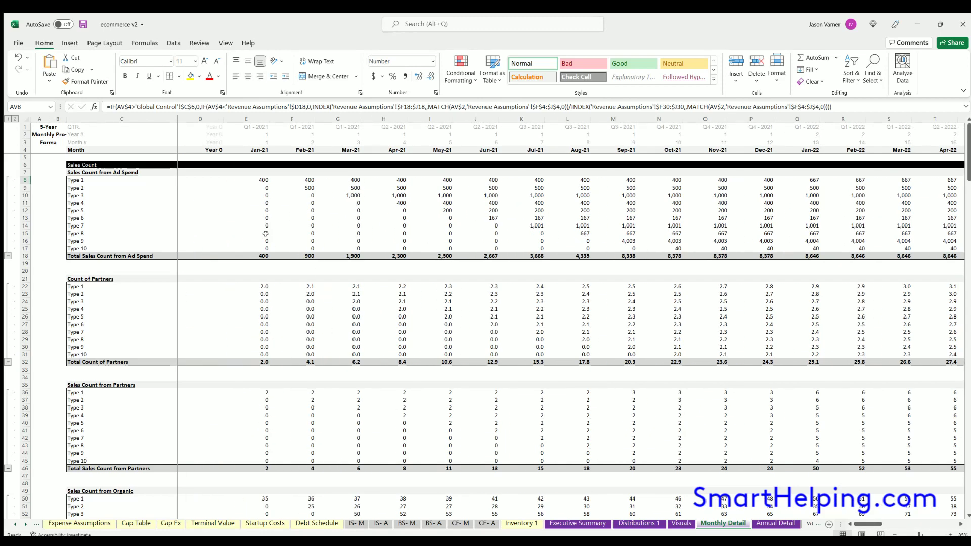
left_click(584, 218)
left_click(248, 226)
left_click(292, 309)
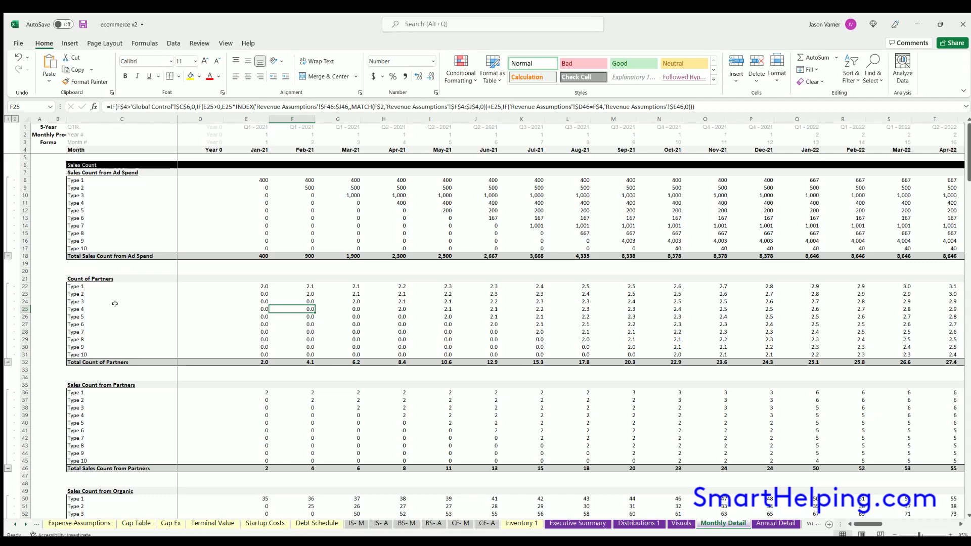
- Review the rest of Monthly Detail, from sales counts and revenue through expenses, EBITDA, startup costs, debt service, cash flow and other metrics
scroll(115, 304, "down", 9)
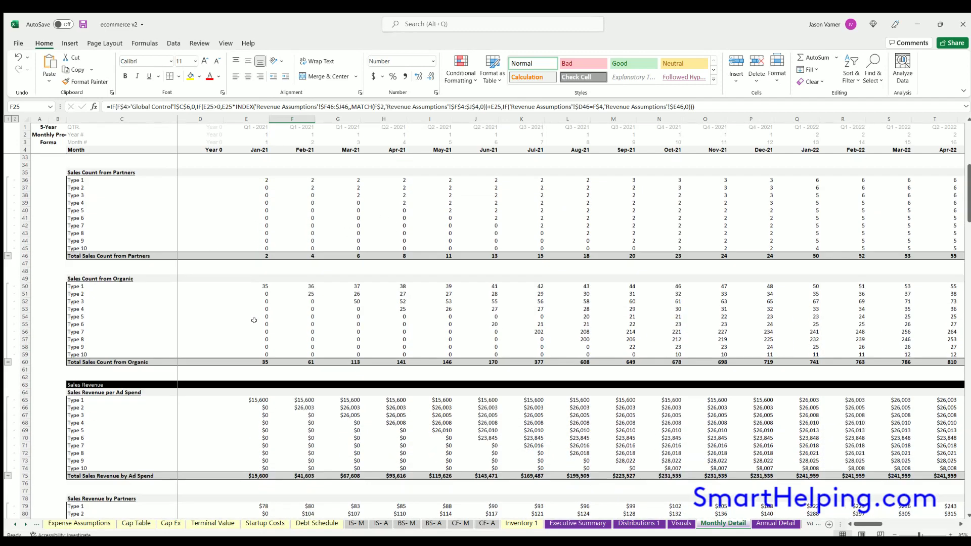
scroll(254, 321, "down", 9)
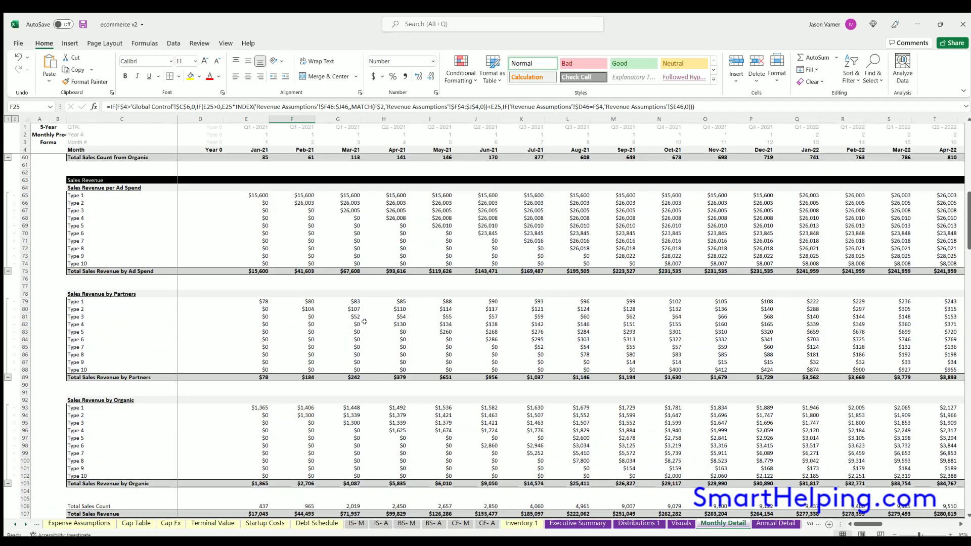
scroll(364, 322, "down", 7)
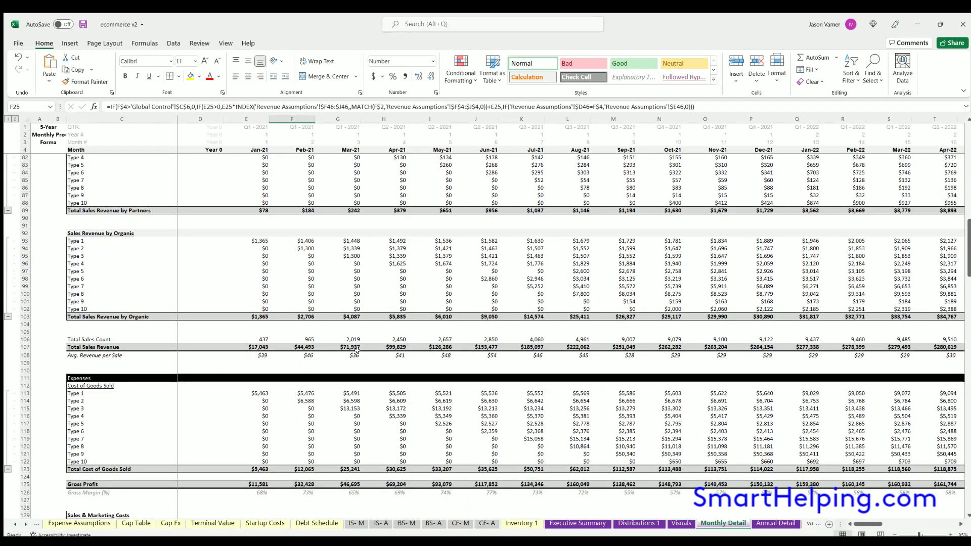
scroll(356, 349, "down", 11)
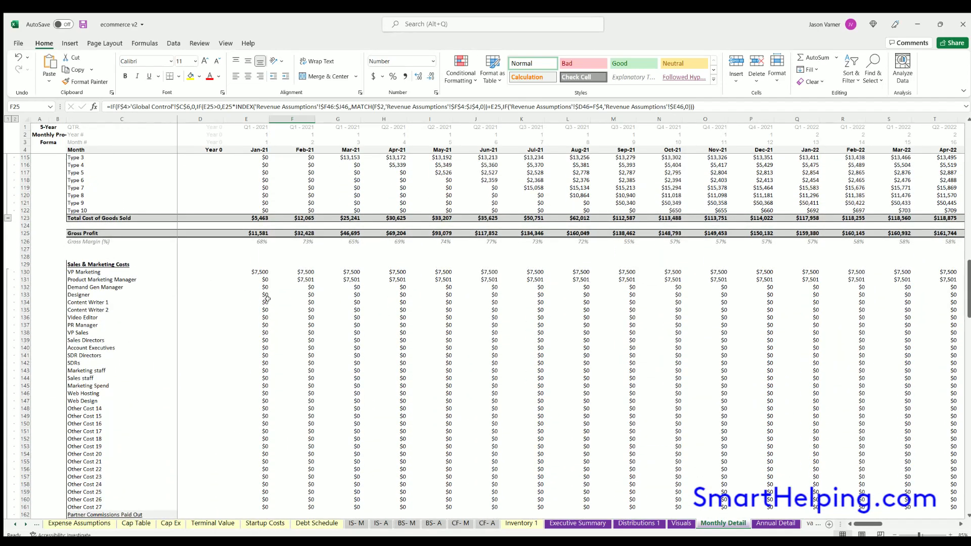
scroll(266, 299, "down", 20)
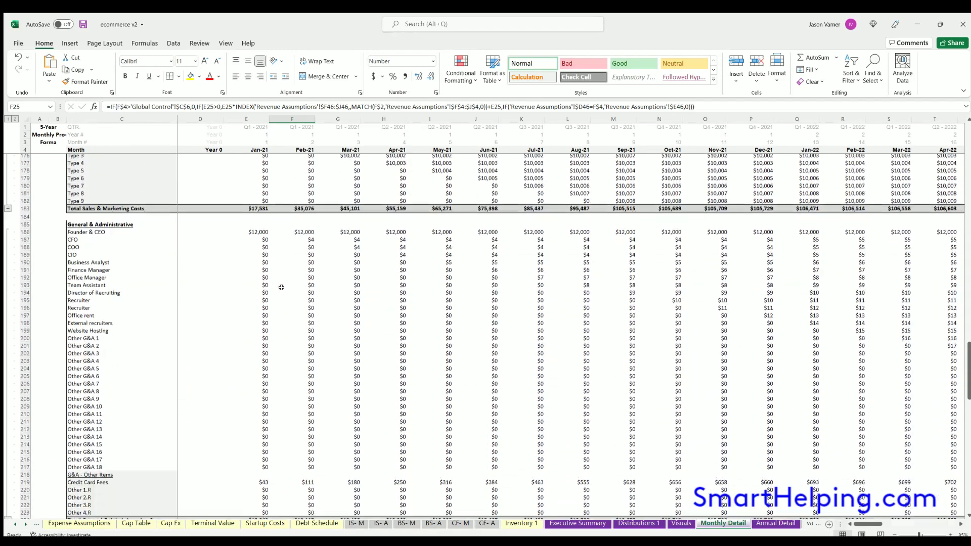
scroll(281, 287, "down", 16)
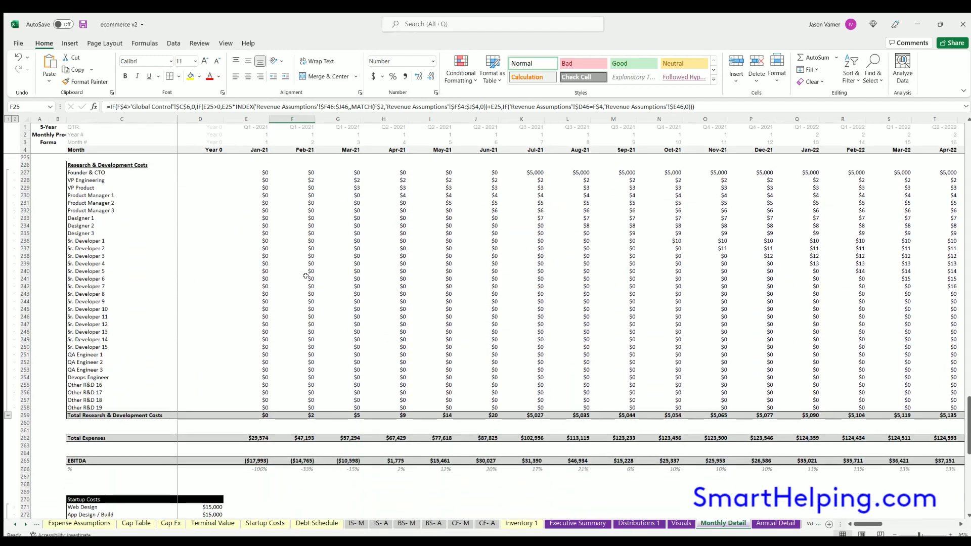
scroll(305, 276, "down", 7)
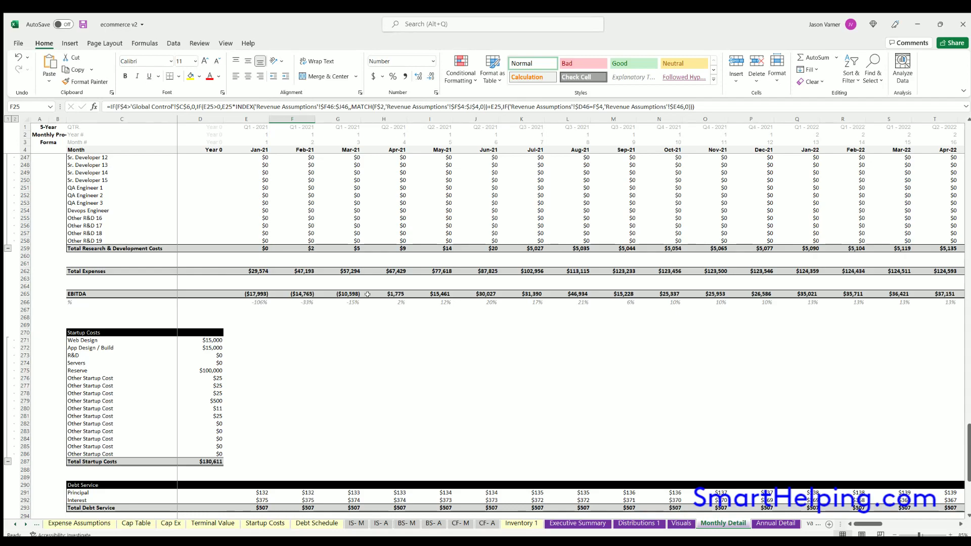
scroll(379, 311, "down", 11)
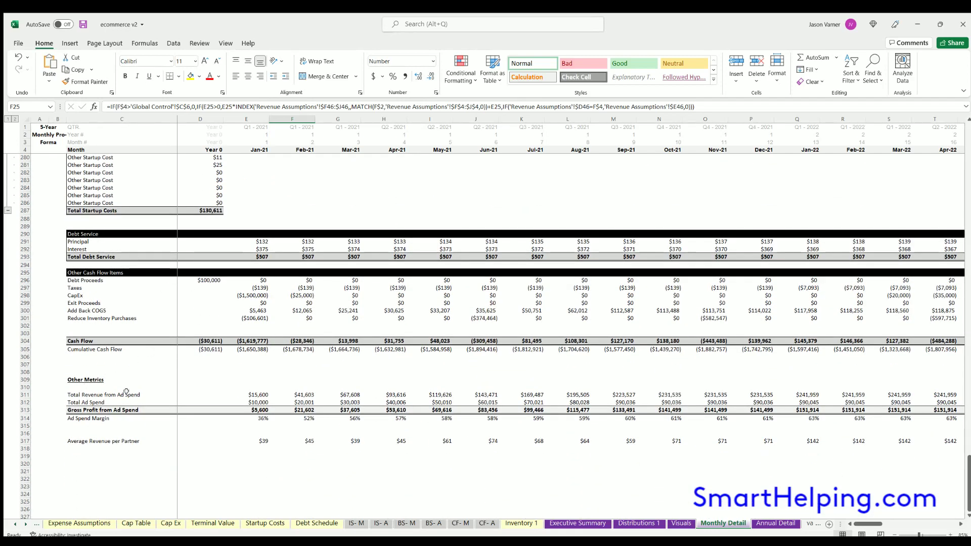
scroll(240, 367, "down", 3)
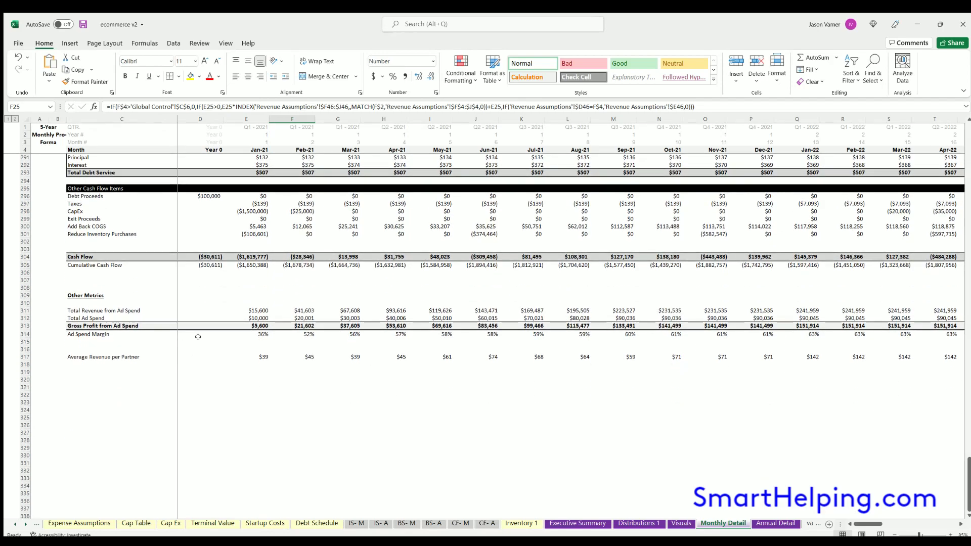
scroll(240, 368, "up", 20)
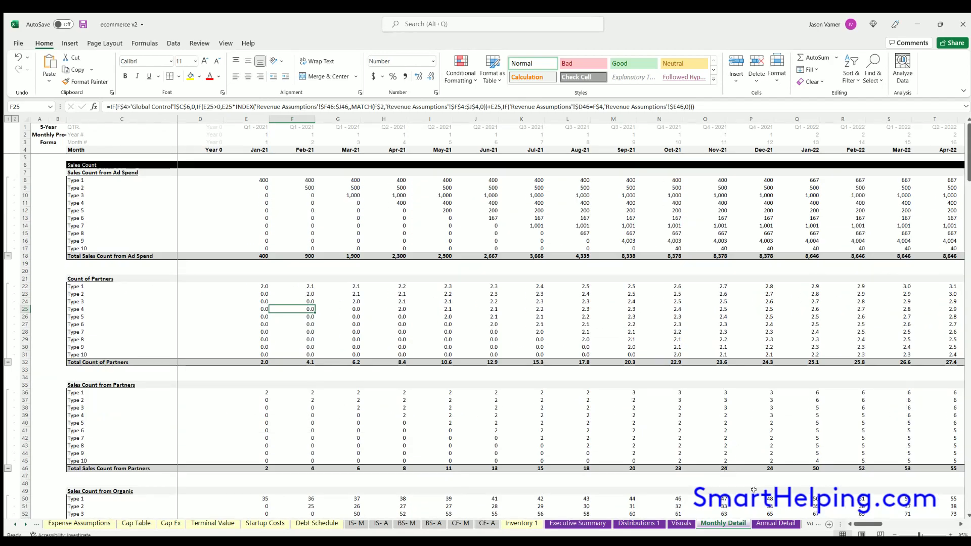
- Review the yearly sales counts, sales revenue and cost of goods sold on the Annual Detail sheet
left_click(776, 523)
scroll(337, 398, "down", 7)
scroll(337, 398, "down", 20)
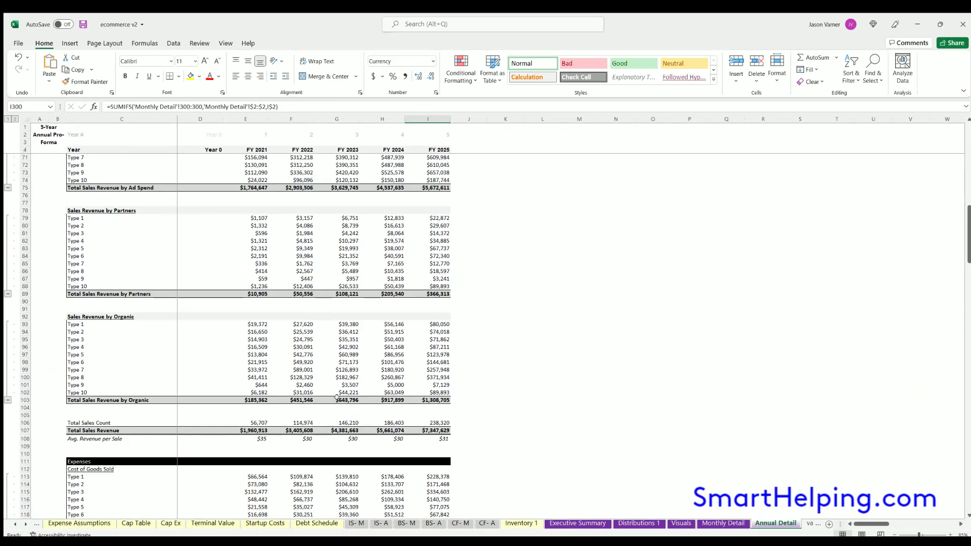
scroll(337, 396, "up", 20)
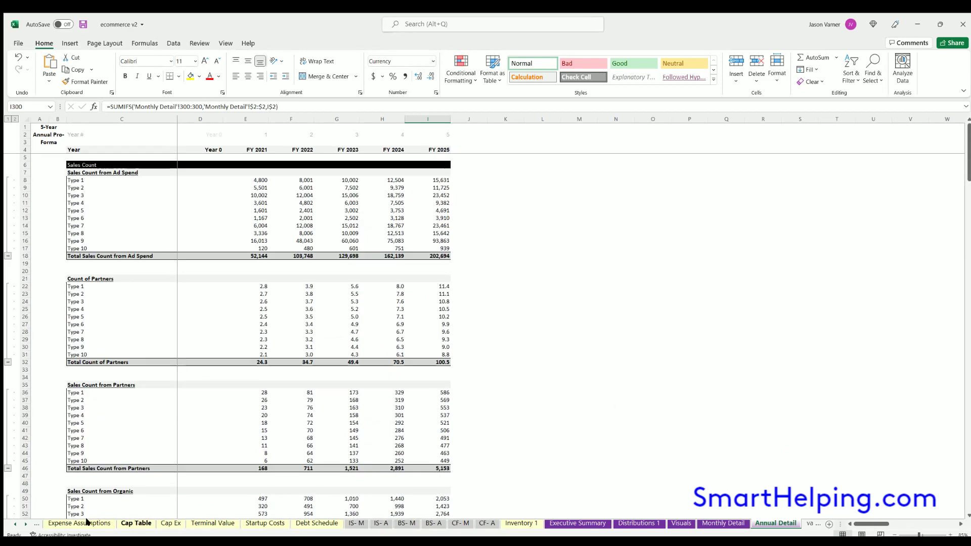
- Return to the Global Control sheet to view the main project assumptions and the Check Summary
left_click(11, 524)
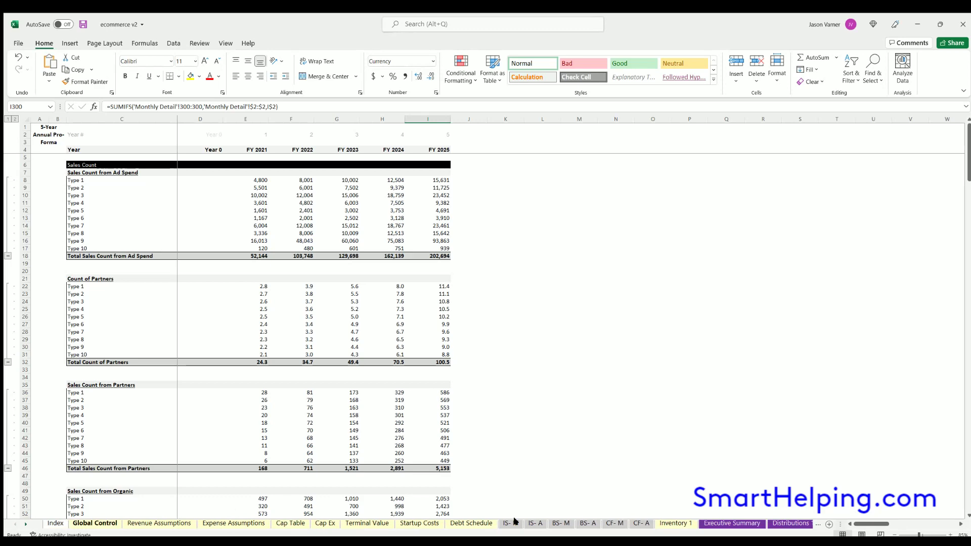
left_click(93, 523)
left_click(634, 323)
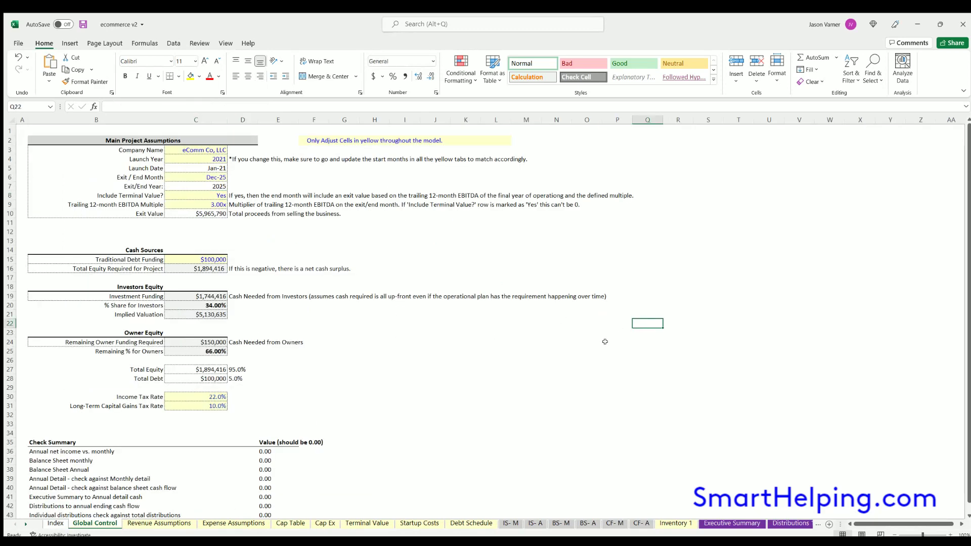